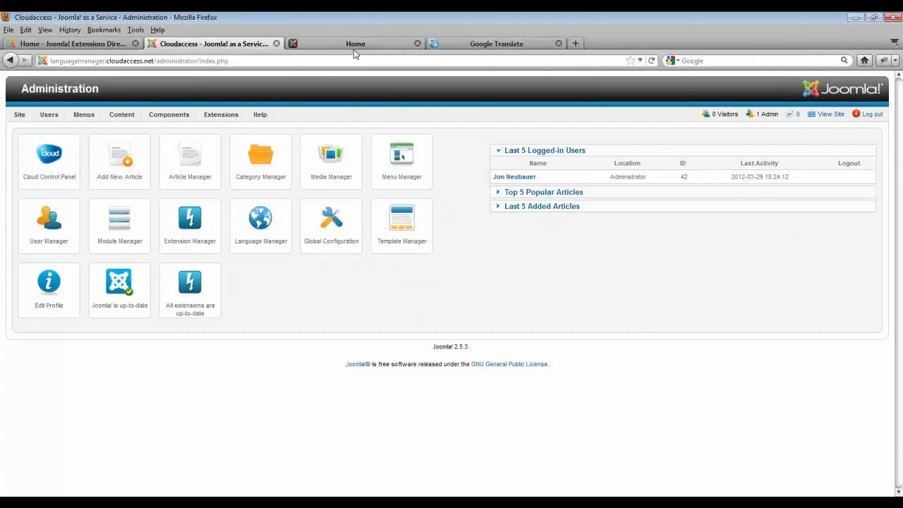
# Step: Examine the public site's home page, including its menus, login form and article introductions
pyautogui.click(355, 46)
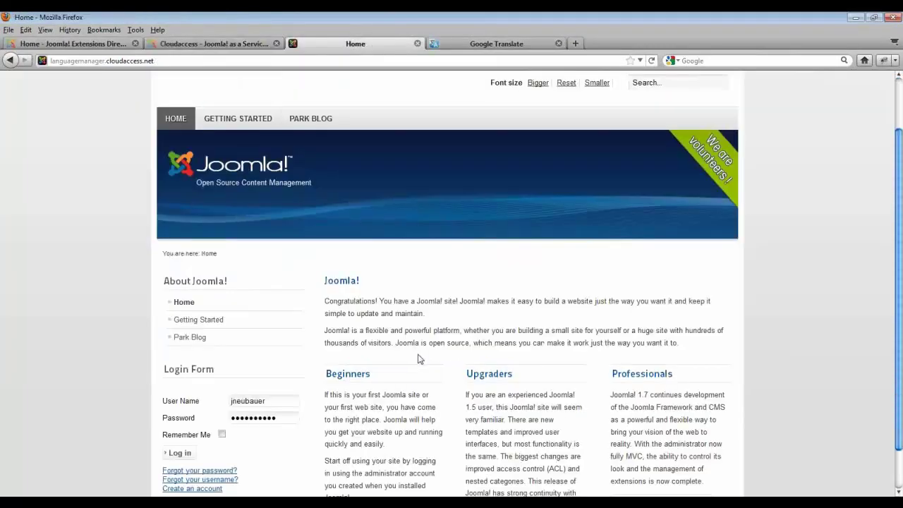
pyautogui.scroll(-2, 419, 360)
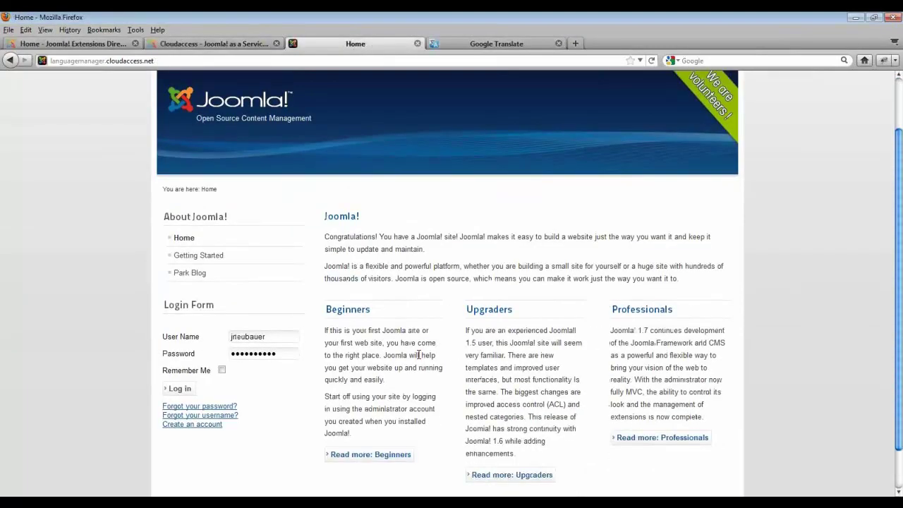
pyautogui.scroll(2, 421, 360)
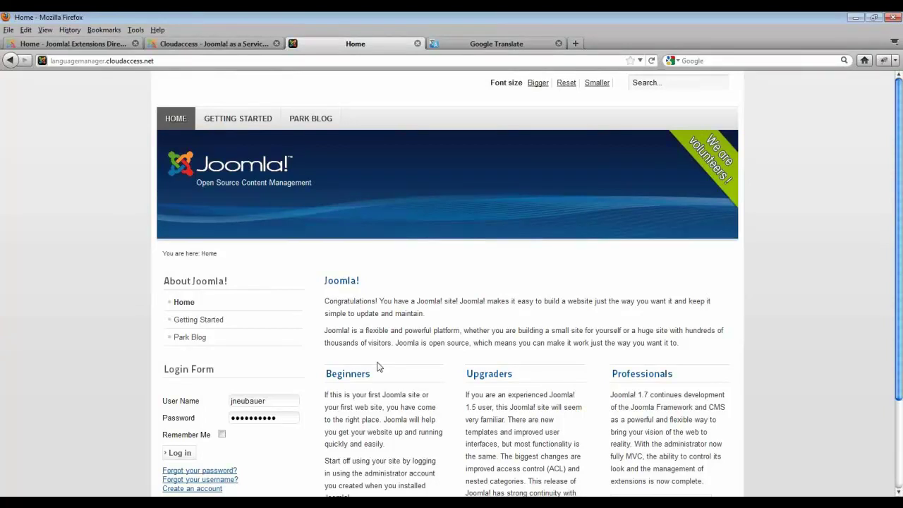
pyautogui.scroll(-3, 379, 371)
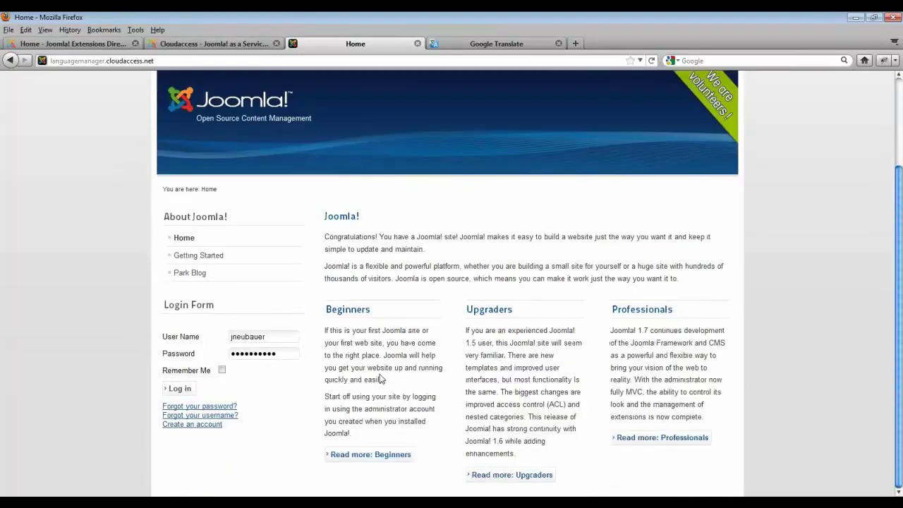
pyautogui.scroll(3, 380, 374)
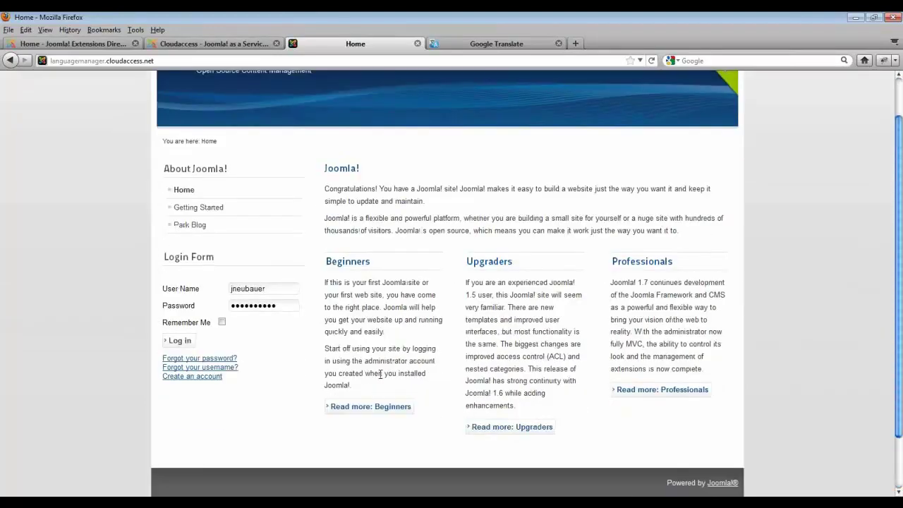
pyautogui.scroll(3, 380, 374)
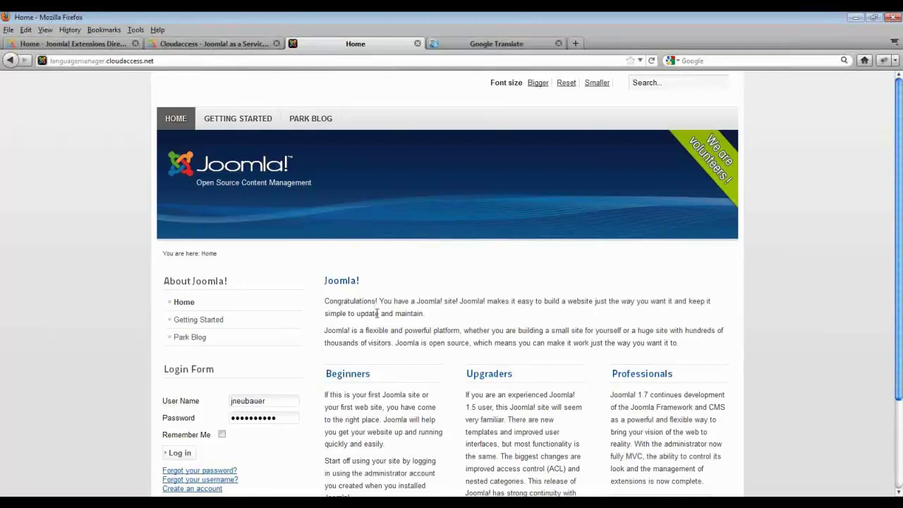
# Step: Return to the site administration and open the Extension Manager's install page
pyautogui.click(260, 46)
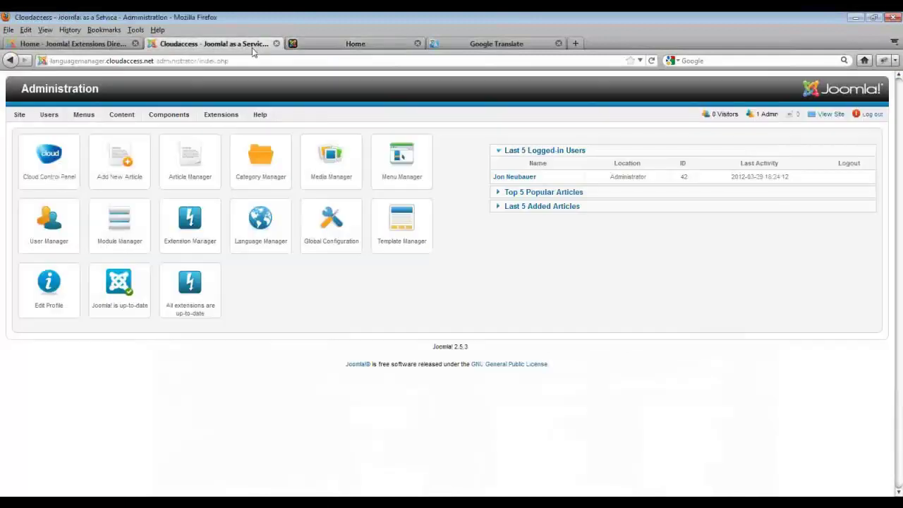
pyautogui.click(218, 131)
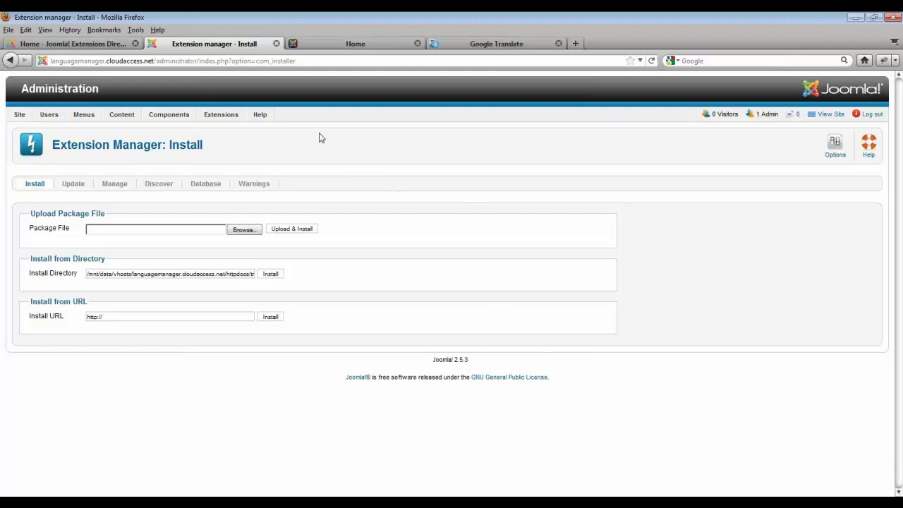
# Step: Search the Joomla! Extensions Directory for "French"
pyautogui.click(124, 47)
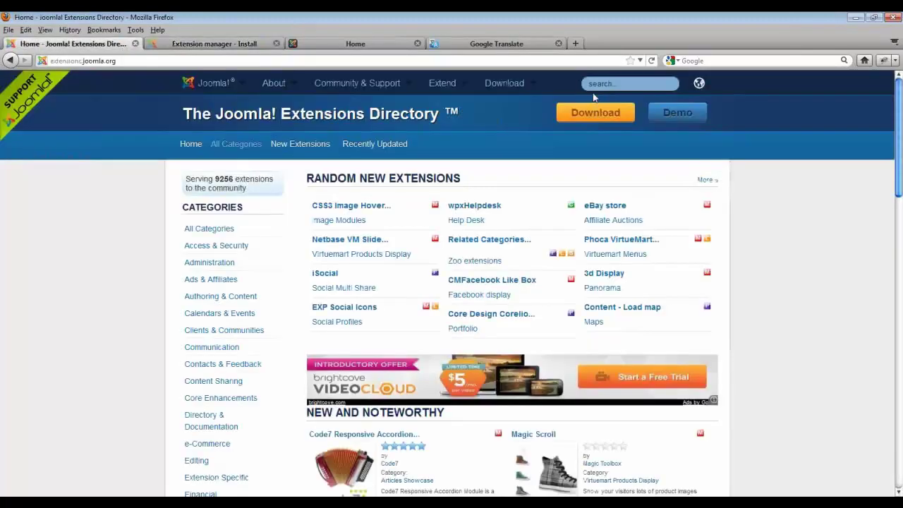
pyautogui.click(603, 83)
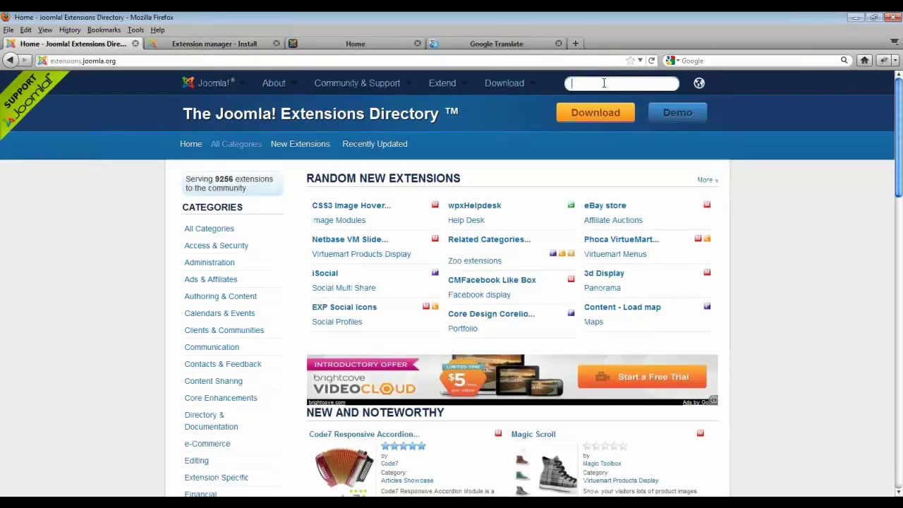
pyautogui.write('French')
pyautogui.press('Return')
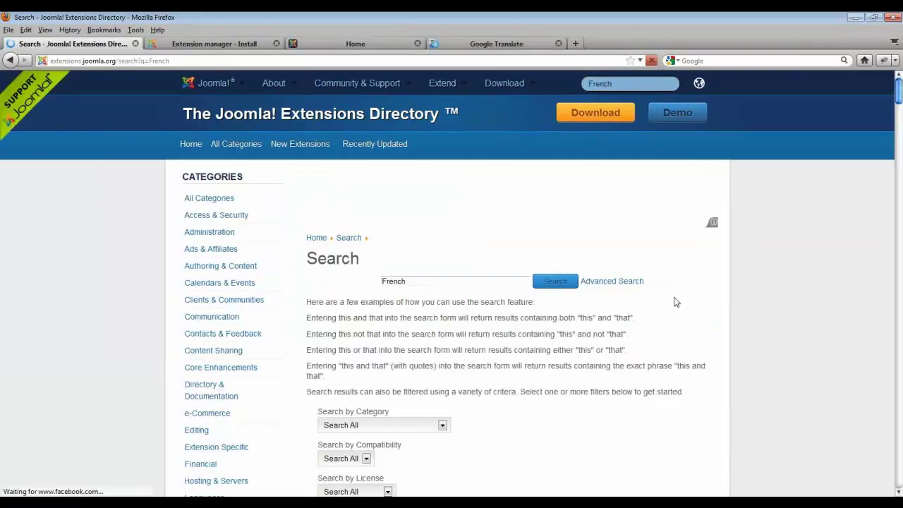
# Step: Open the "French - Translations for Joomla!" listing and go to its download page with the package files
pyautogui.scroll(-2, 664, 379)
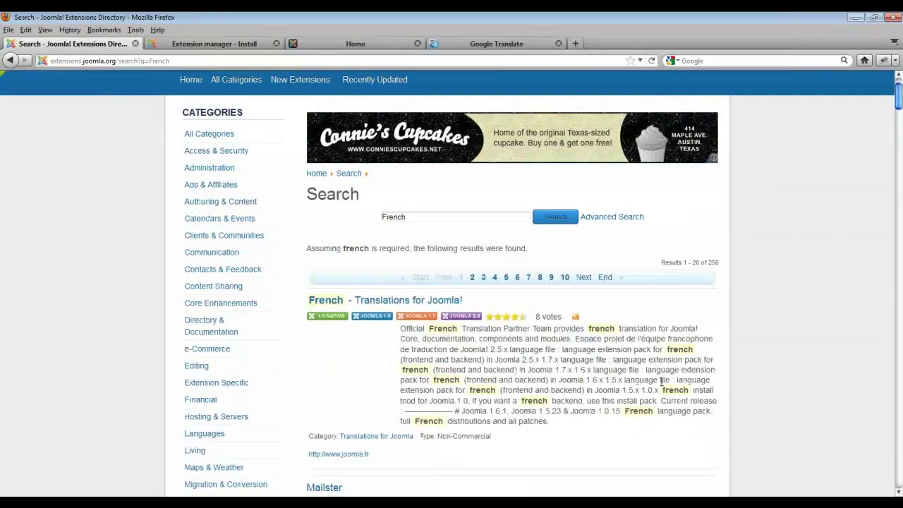
pyautogui.scroll(-2, 665, 380)
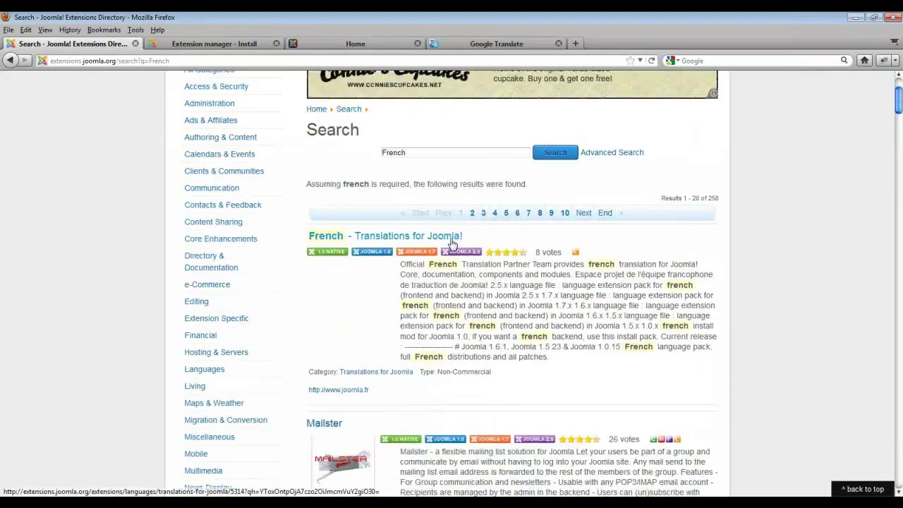
pyautogui.click(452, 244)
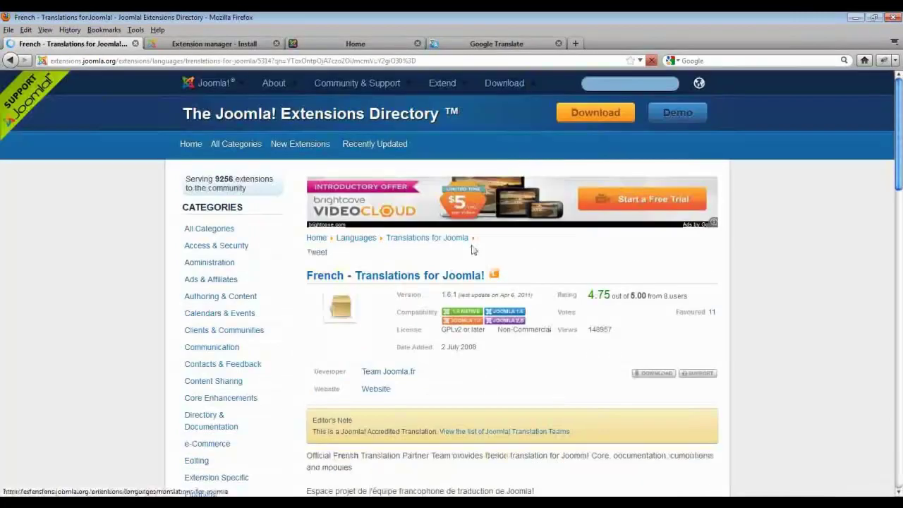
pyautogui.scroll(-4, 550, 326)
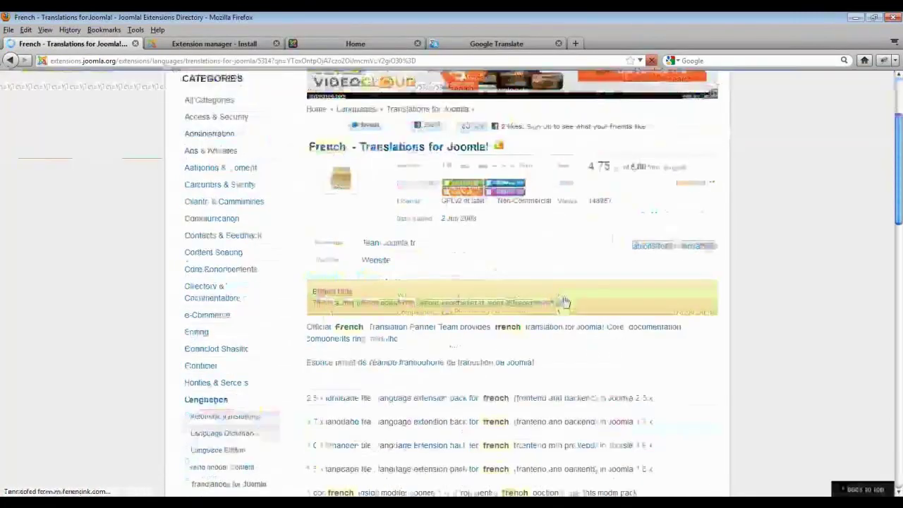
pyautogui.click(646, 247)
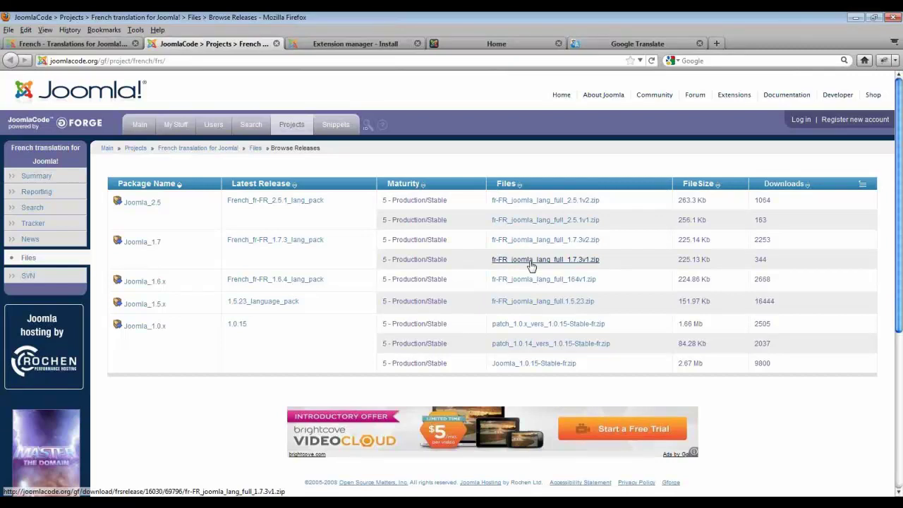
# Step: Upload and install the fr-FR_joomla_lang_full_2.5.1 package from the Joomla\Languages folder on drive J: in the Extension Manager
pyautogui.click(379, 44)
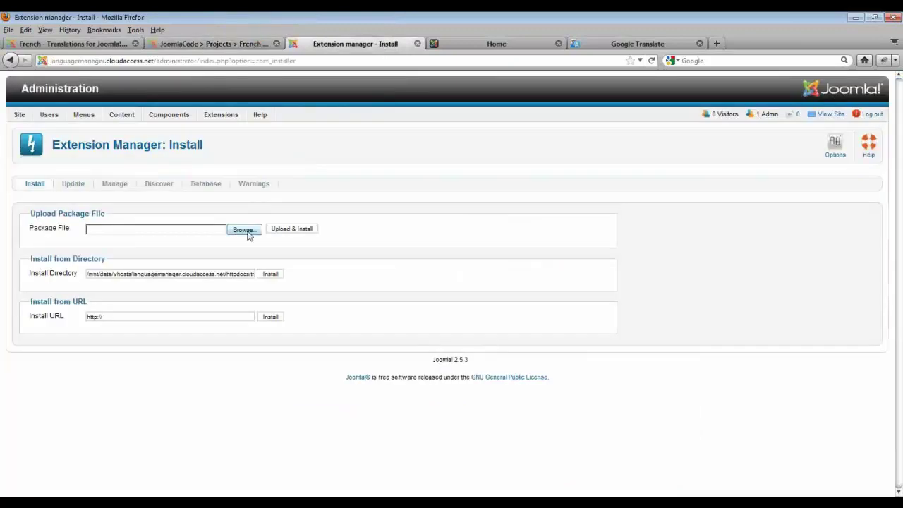
pyautogui.click(244, 230)
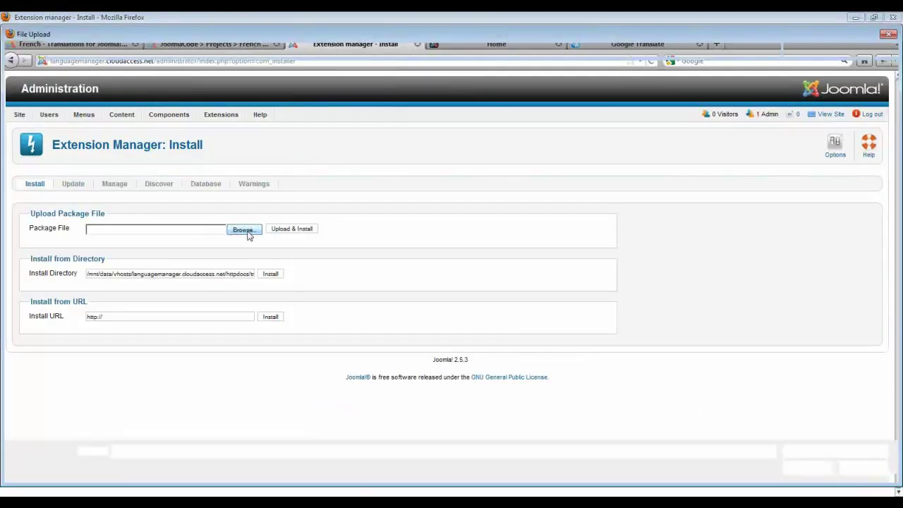
pyautogui.click(85, 291)
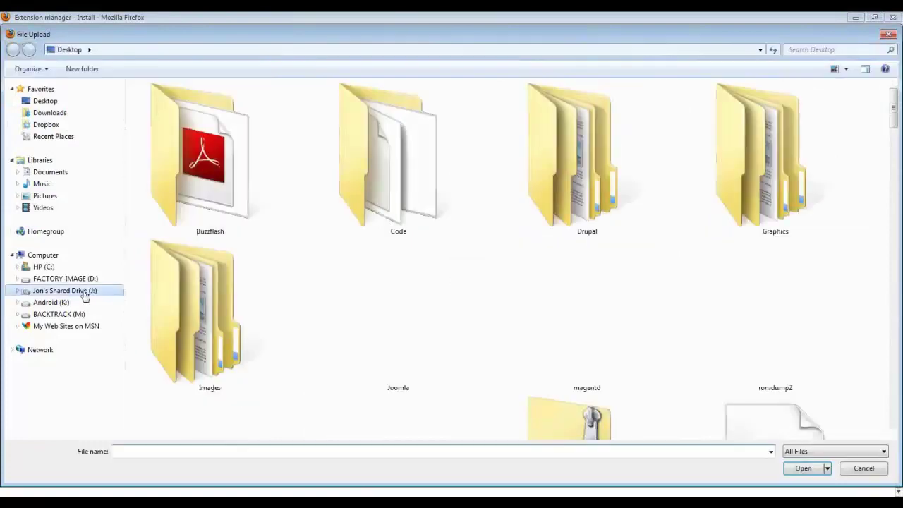
pyautogui.doubleClick(397, 313)
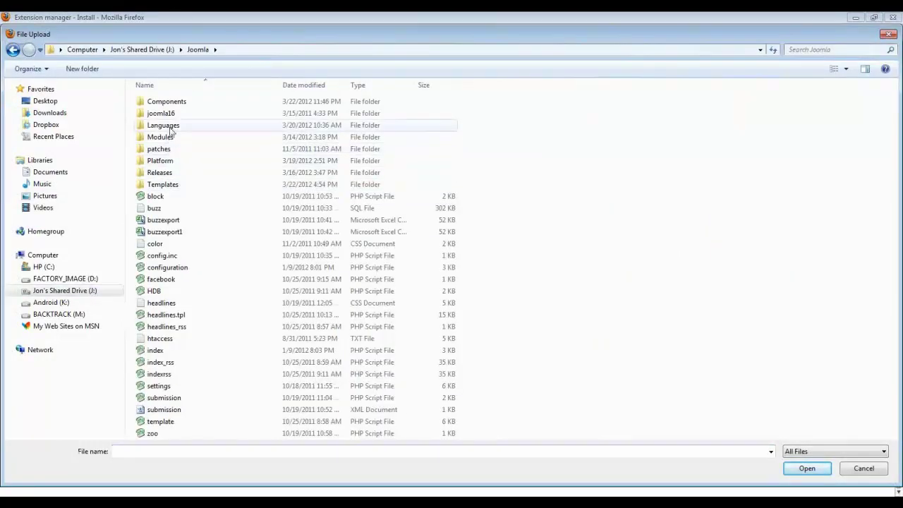
pyautogui.doubleClick(167, 125)
pyautogui.doubleClick(182, 102)
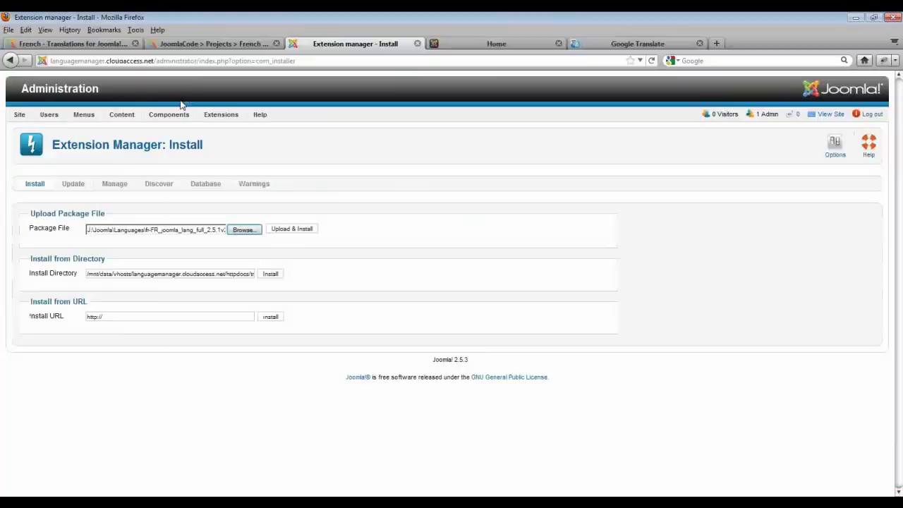
pyautogui.click(299, 230)
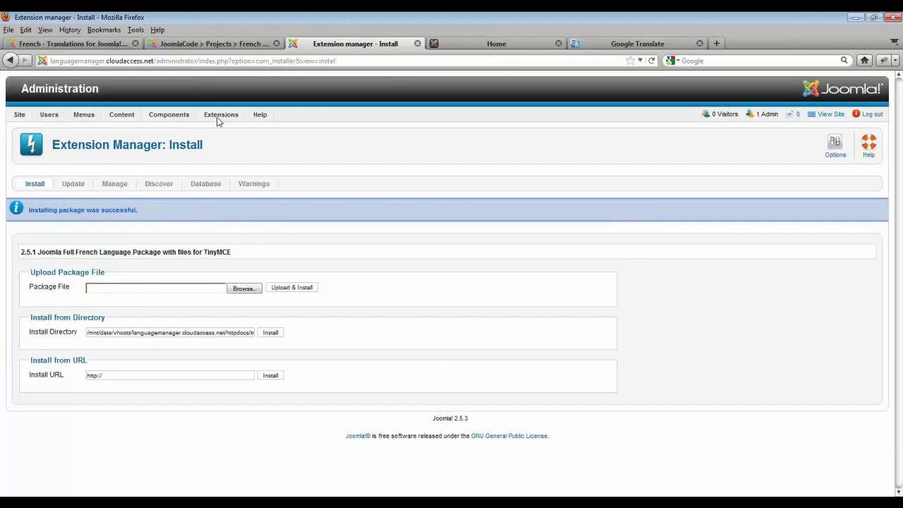
# Step: Open the Language Manager and check the installed site and administrator languages
pyautogui.moveTo(217, 125)
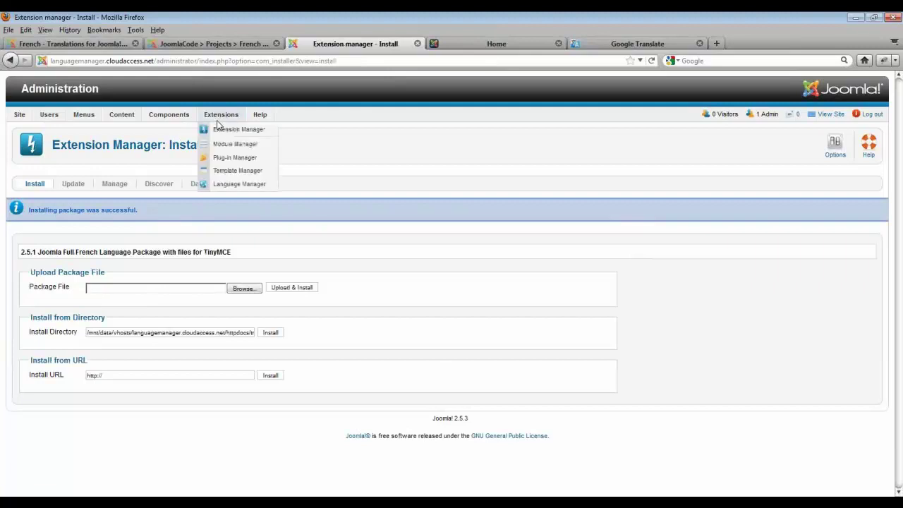
pyautogui.click(231, 188)
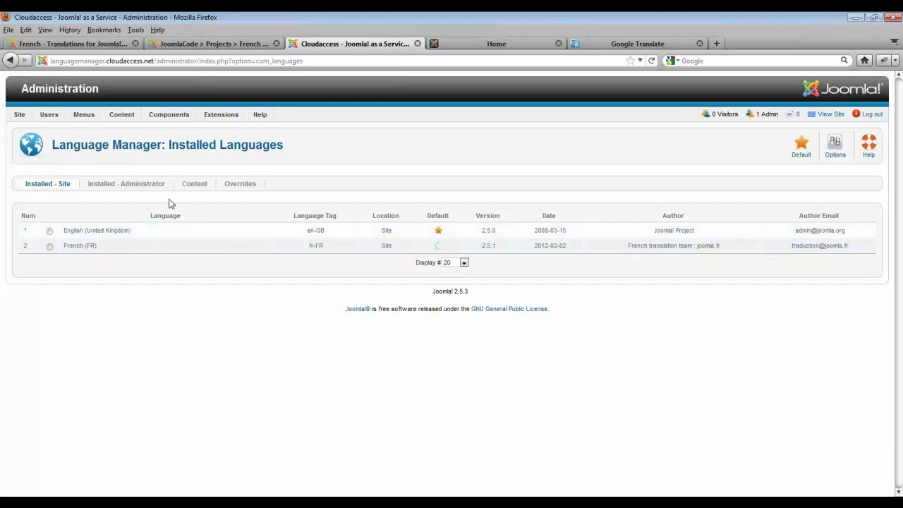
pyautogui.click(138, 185)
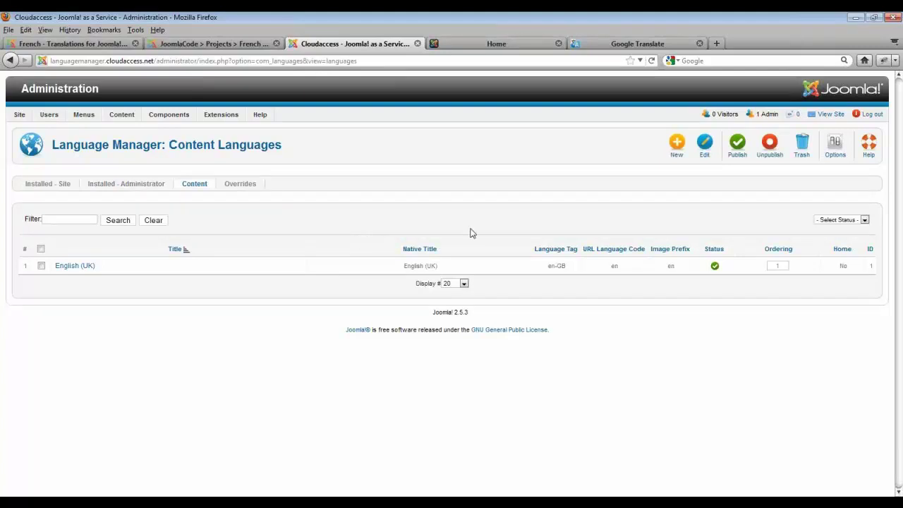
# Step: Create a content language titled French, with native title Francais, URL language code fr and image prefix fr
pyautogui.click(675, 147)
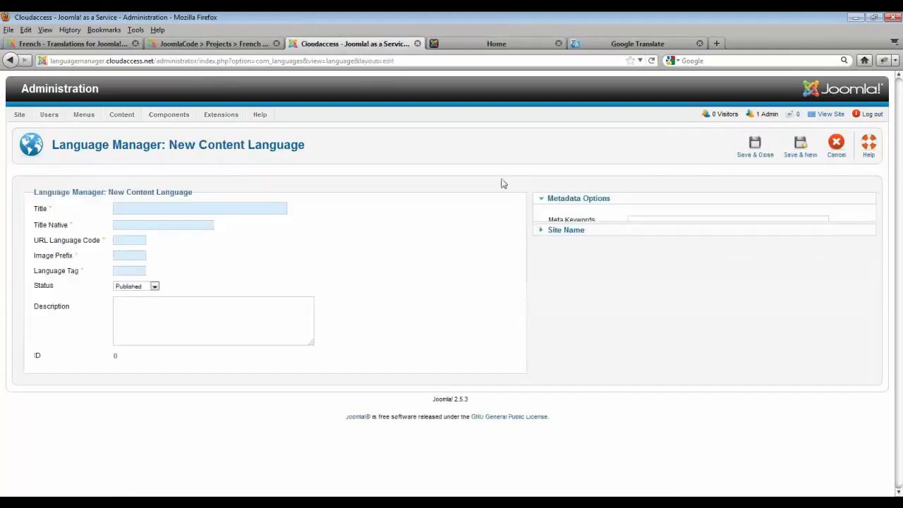
pyautogui.click(175, 212)
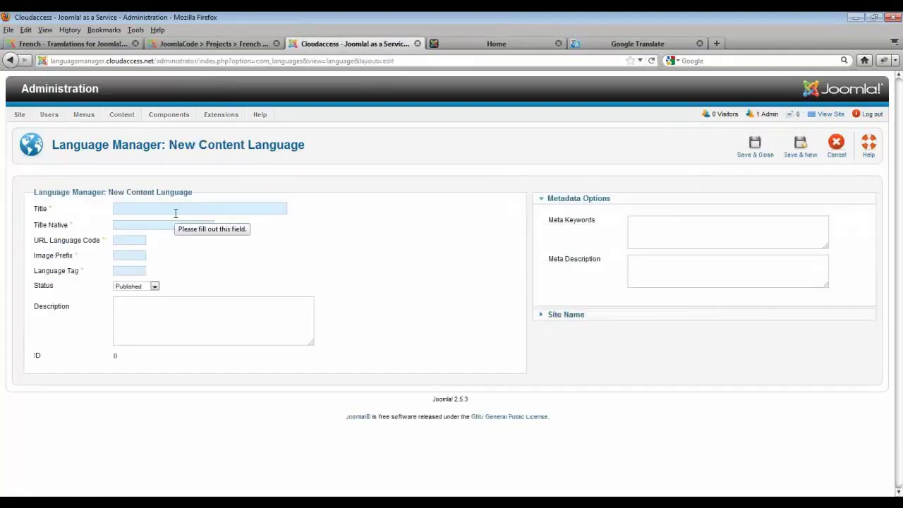
pyautogui.write('French')
pyautogui.press('Tab')
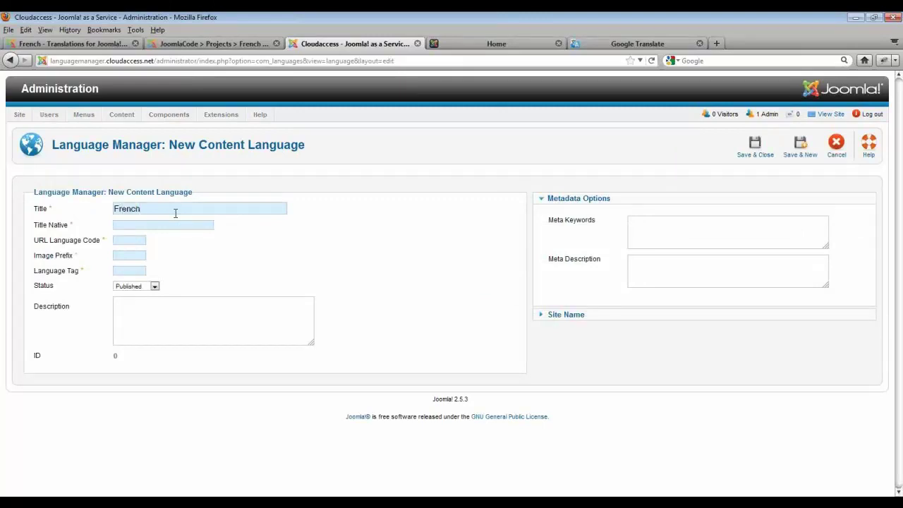
pyautogui.write('Francais')
pyautogui.click(141, 241)
pyautogui.write('fr')
pyautogui.write('f')
# Step: Check the language tag on the French package download page, set the content language's tag to fr-FR, and save and close it
pyautogui.click(205, 44)
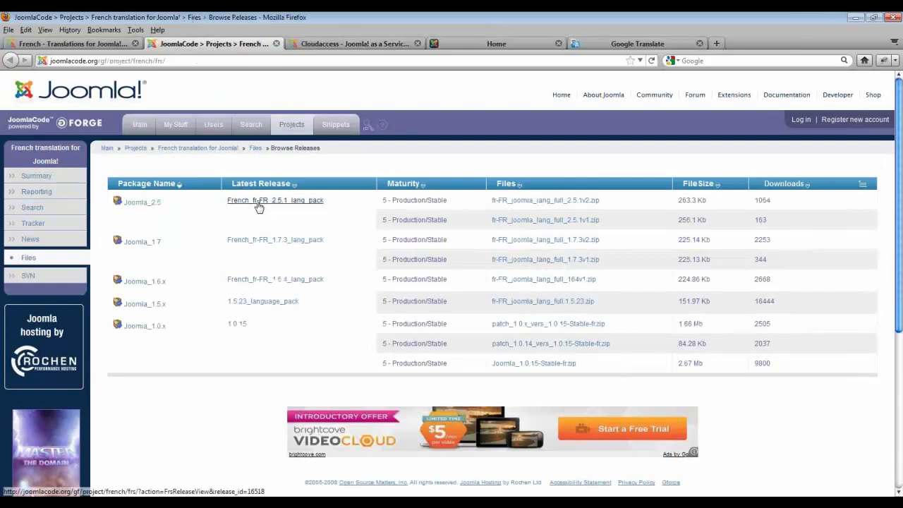
pyautogui.click(340, 45)
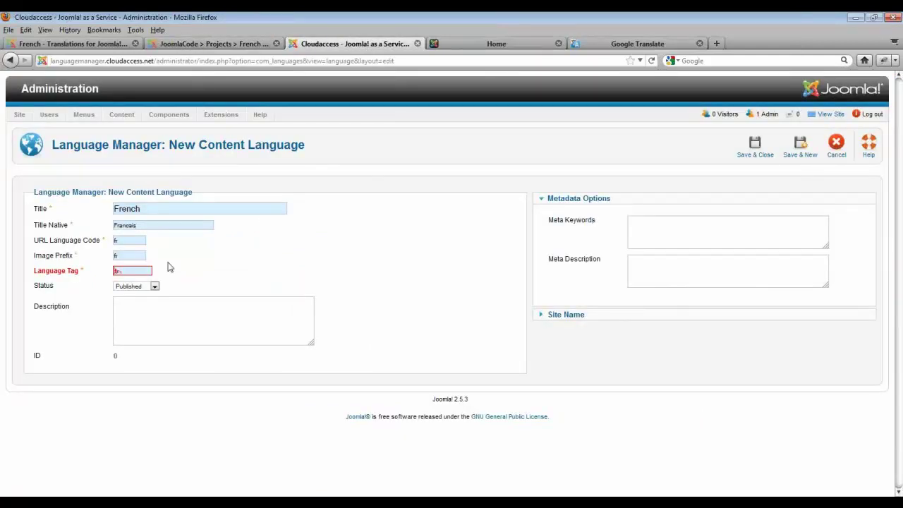
pyautogui.write('FR')
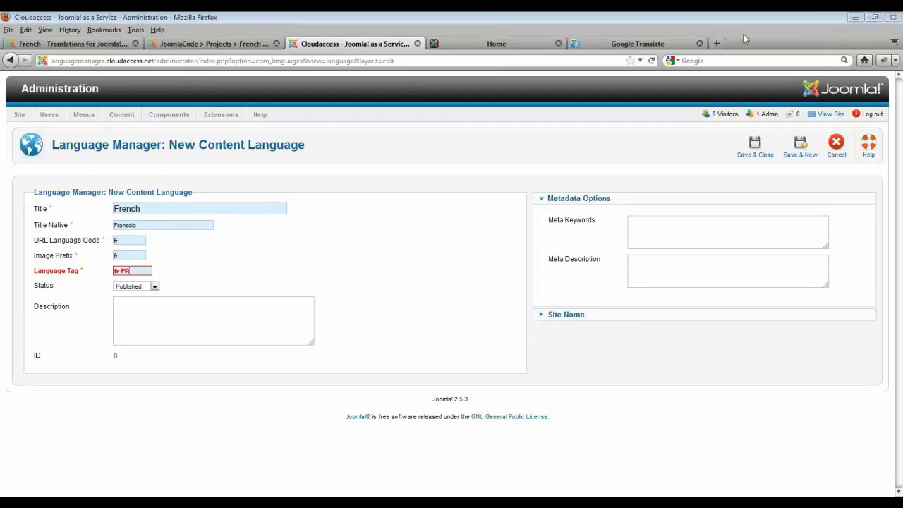
pyautogui.click(755, 146)
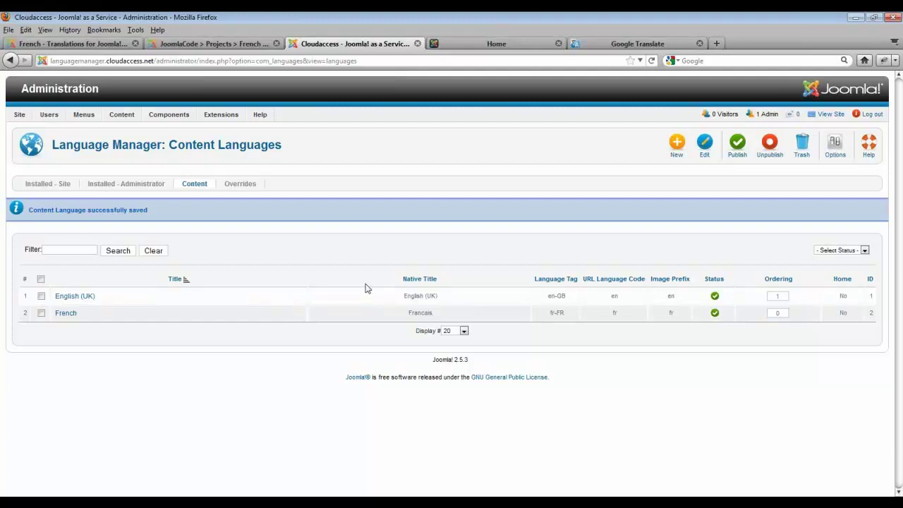
# Step: Start a new language override for the English (United Kingdom) site and search the language strings by value for "Search"
pyautogui.click(240, 185)
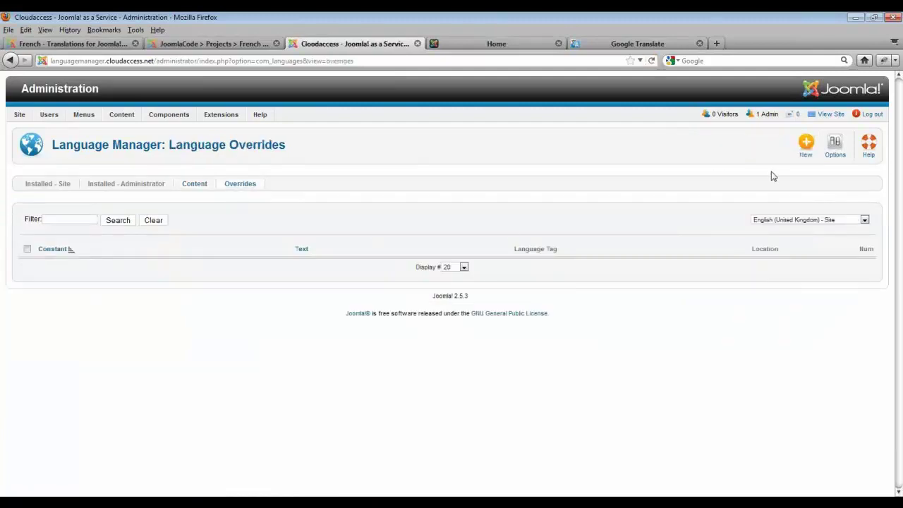
pyautogui.click(805, 144)
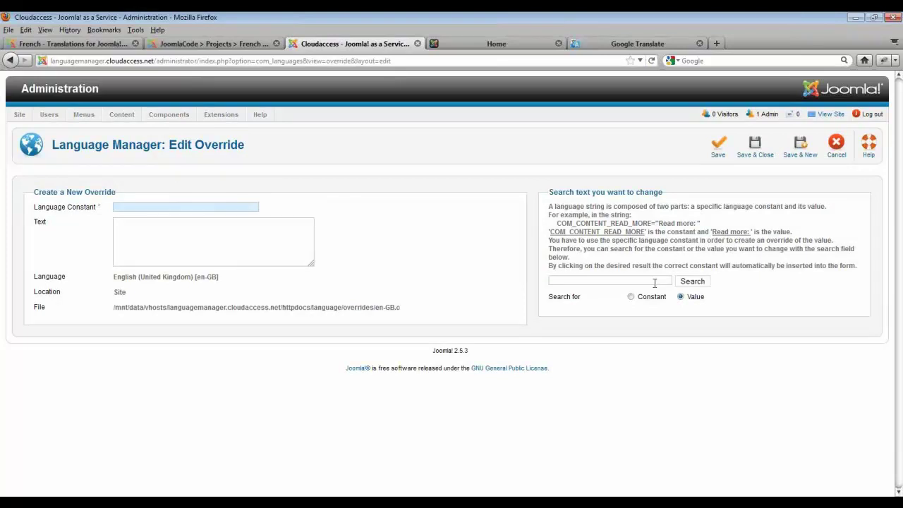
pyautogui.click(655, 283)
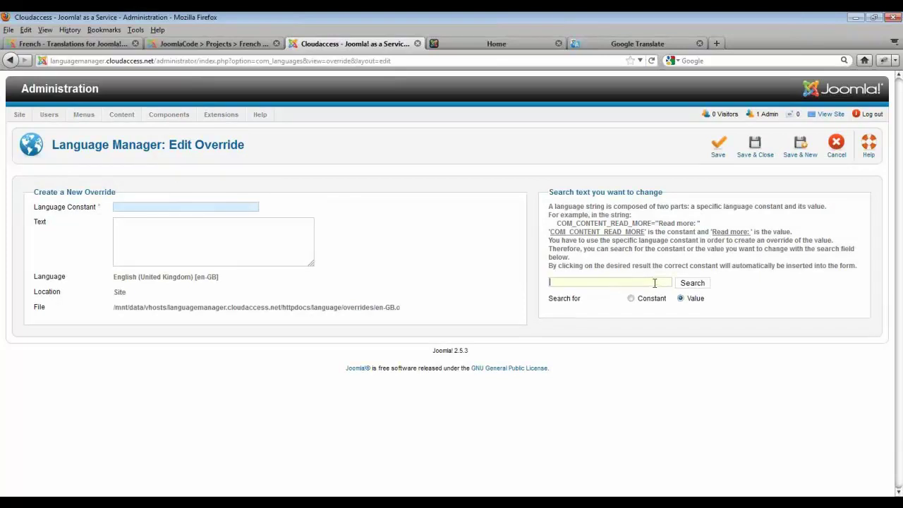
pyautogui.write('sEARCH')
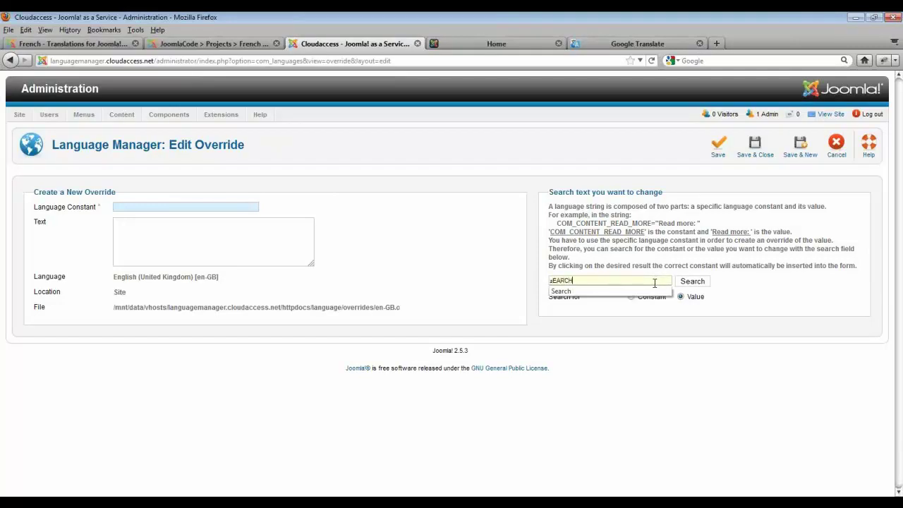
pyautogui.press('BackSpace')
pyautogui.press('BackSpace')
pyautogui.press('BackSpace')
pyautogui.press('BackSpace')
pyautogui.press('BackSpace')
pyautogui.press('BackSpace')
pyautogui.write('S')
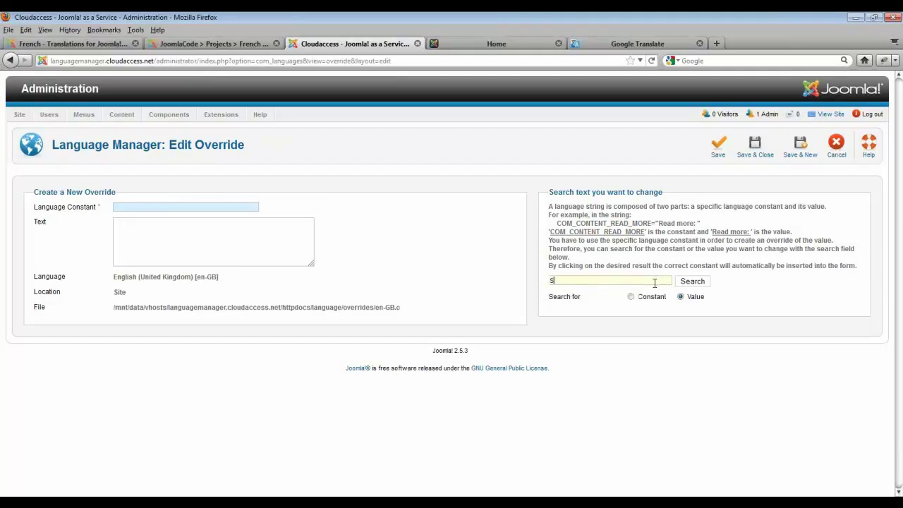
pyautogui.write('earch')
pyautogui.press('Down')
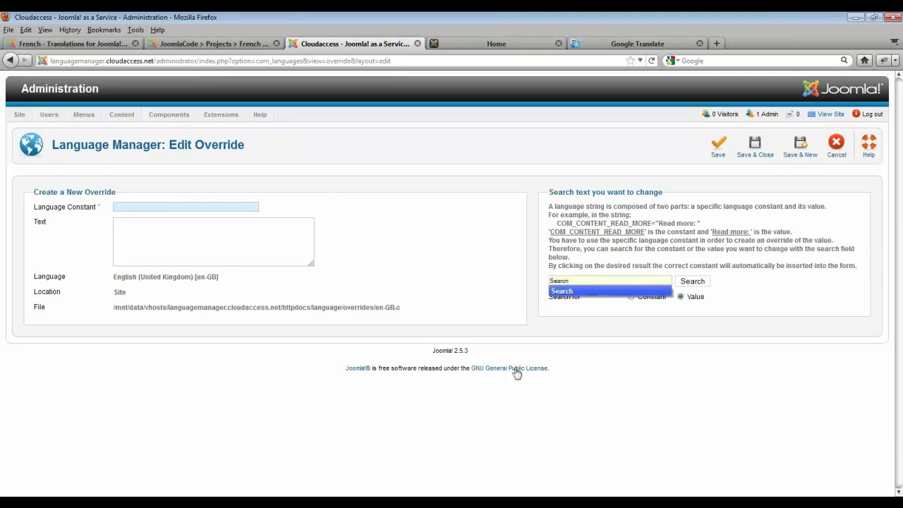
pyautogui.click(690, 281)
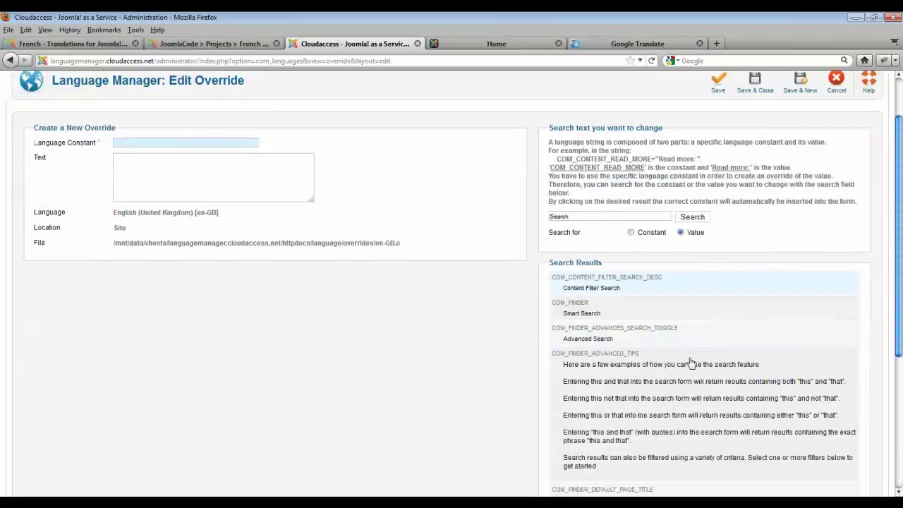
# Step: Override COM_FINDER_FILTER_SELECT_ALL_LABEL with the text "Search All Content", save and close it, and reopen the saved override for review before closing it
pyautogui.scroll(-6, 740, 393)
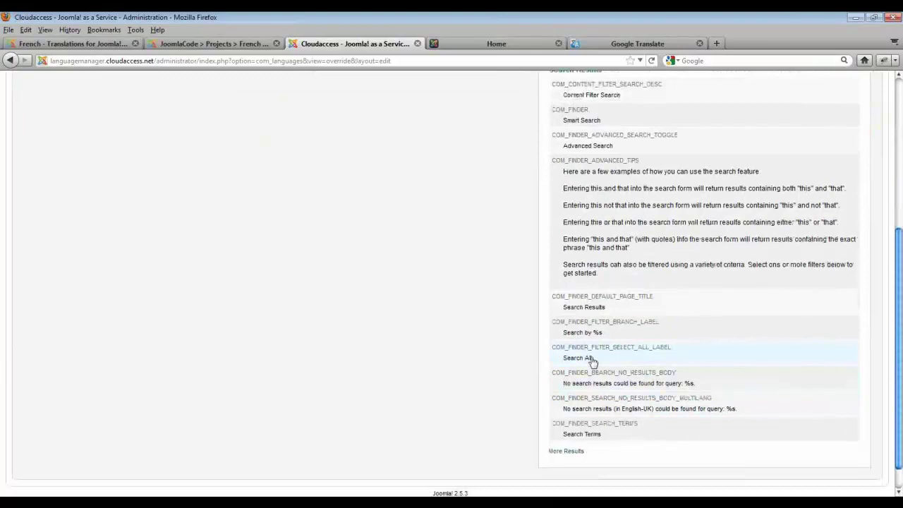
pyautogui.click(586, 358)
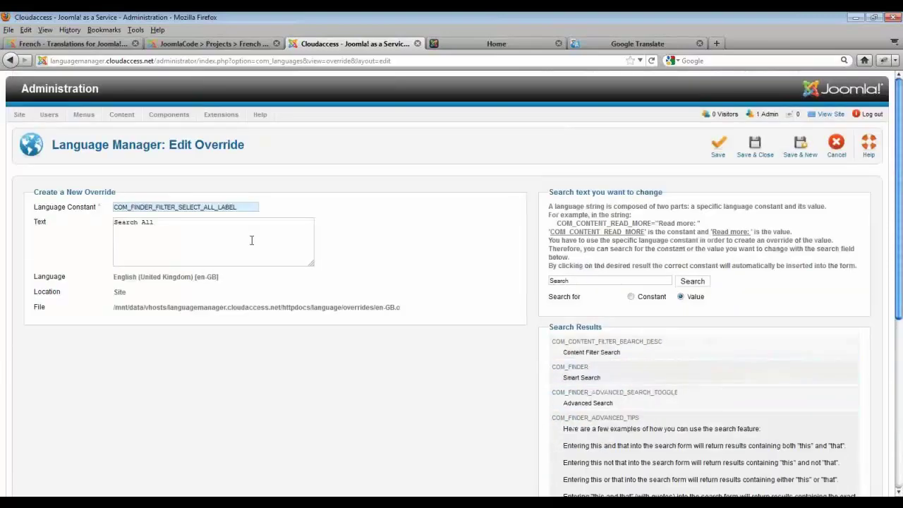
pyautogui.click(186, 231)
pyautogui.write('A')
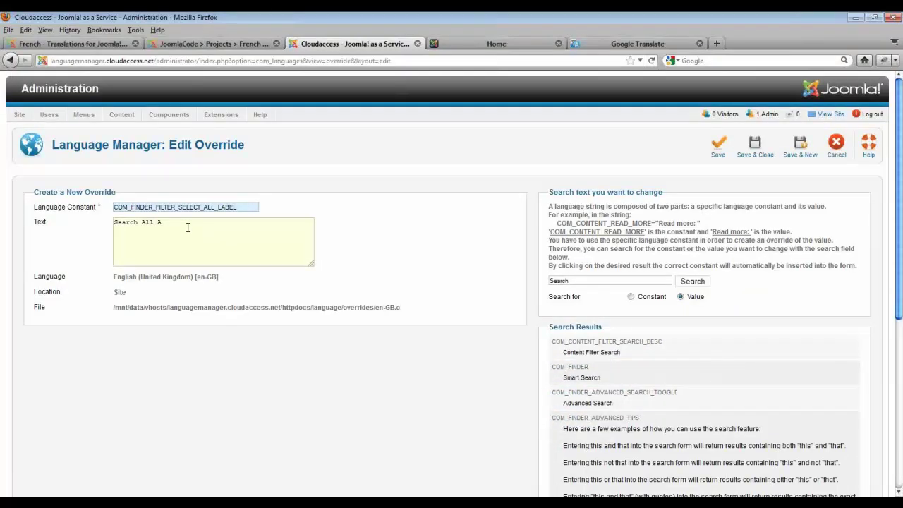
pyautogui.press('BackSpace')
pyautogui.write('Content')
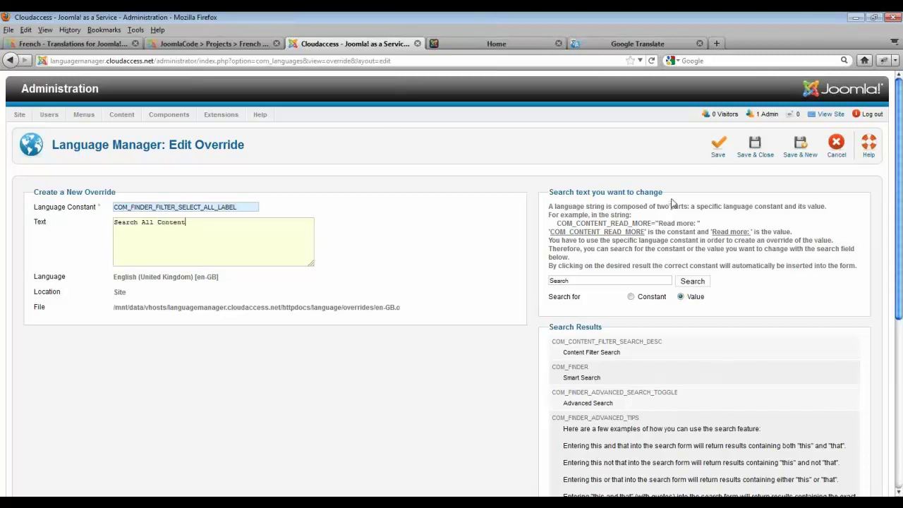
pyautogui.click(756, 155)
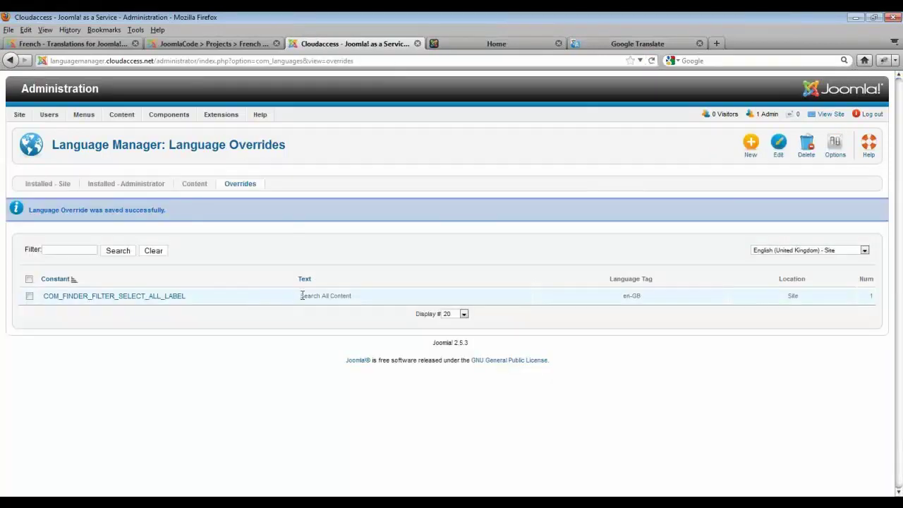
pyautogui.moveTo(302, 296); pyautogui.dragTo(151, 303)
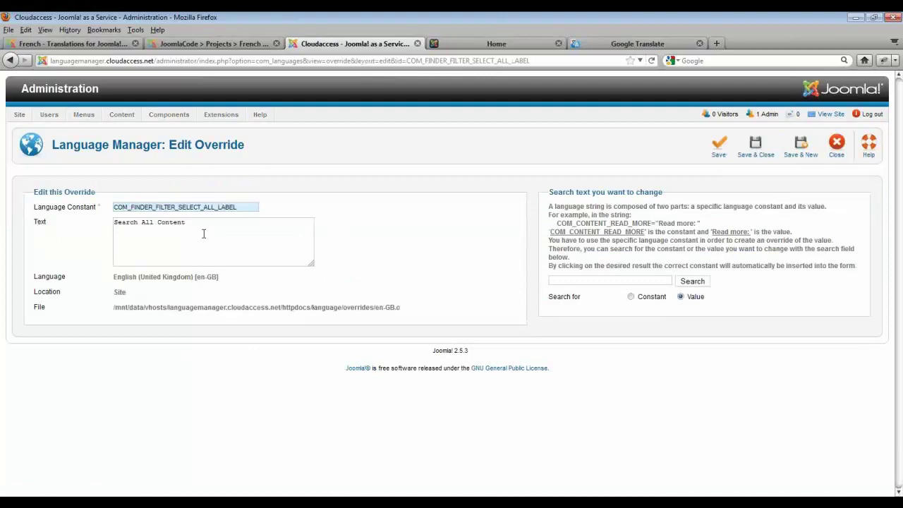
pyautogui.click(833, 151)
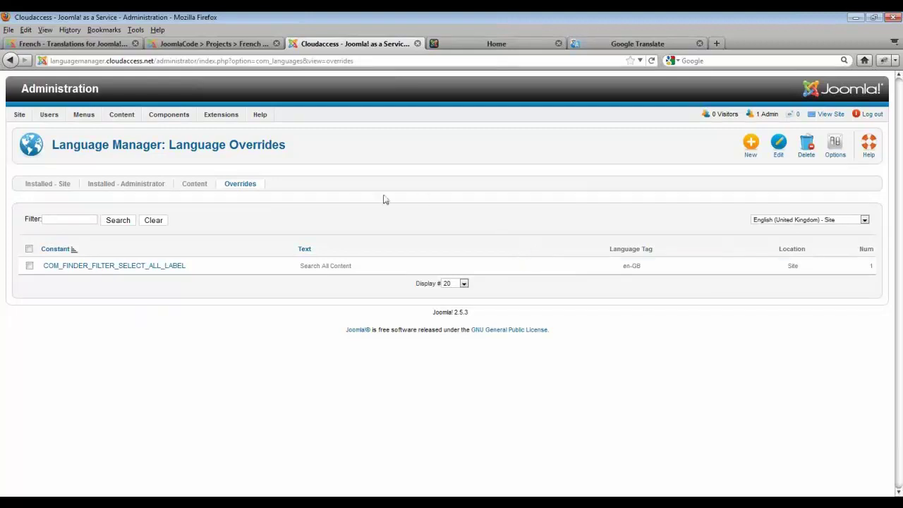
# Step: Open the Plug-in Manager and filter the plug-ins by "language"
pyautogui.moveTo(229, 121)
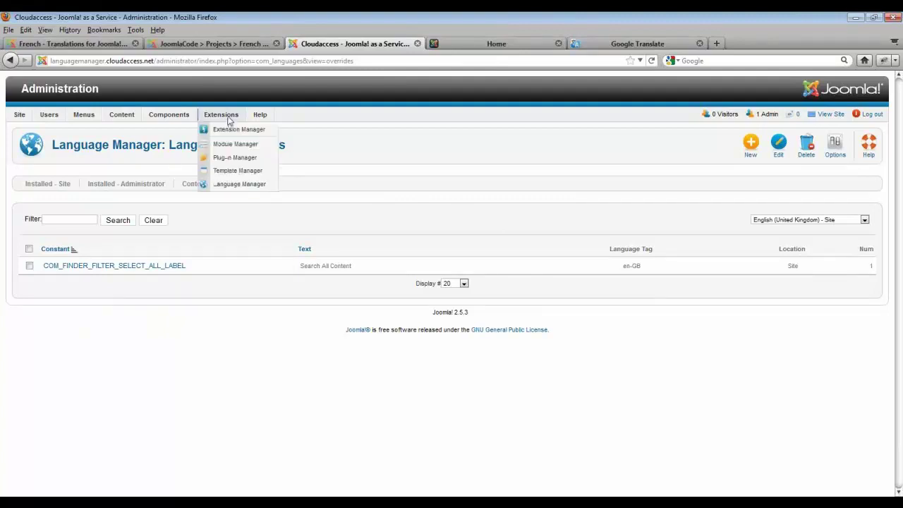
pyautogui.click(240, 162)
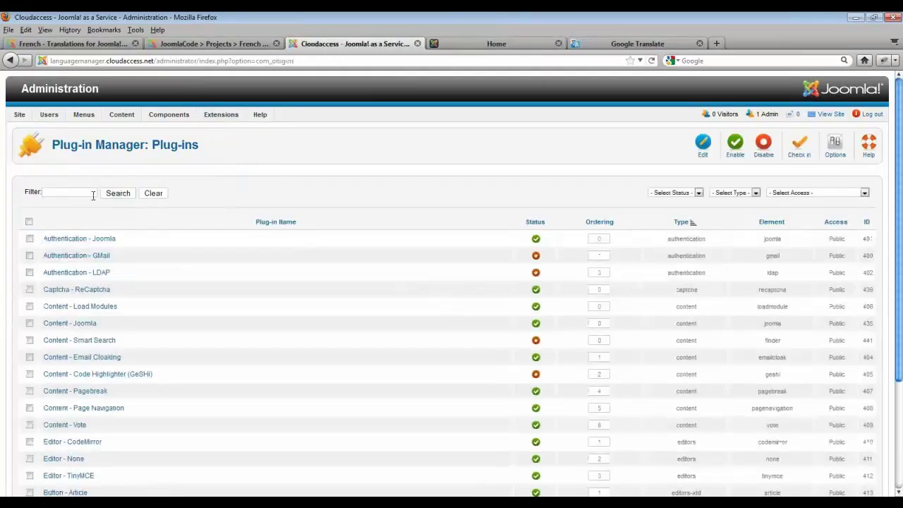
pyautogui.click(91, 194)
pyautogui.write('language')
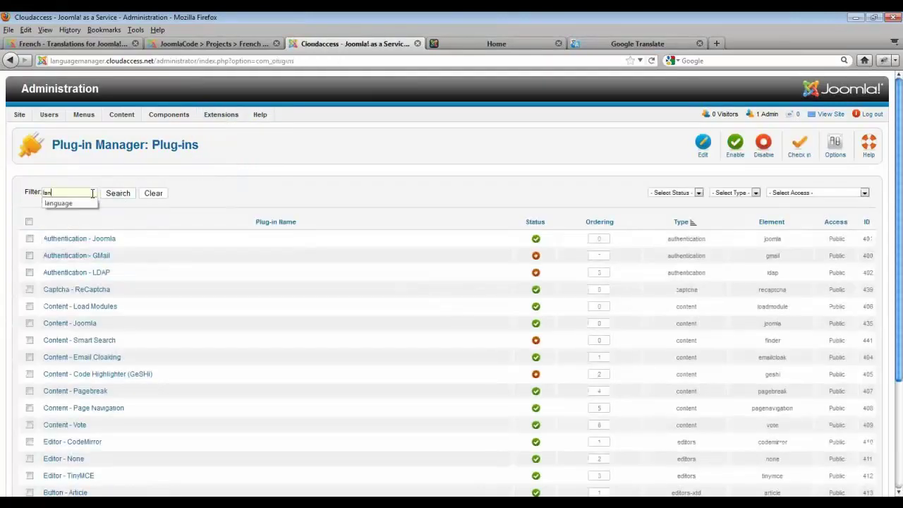
pyautogui.press('Return')
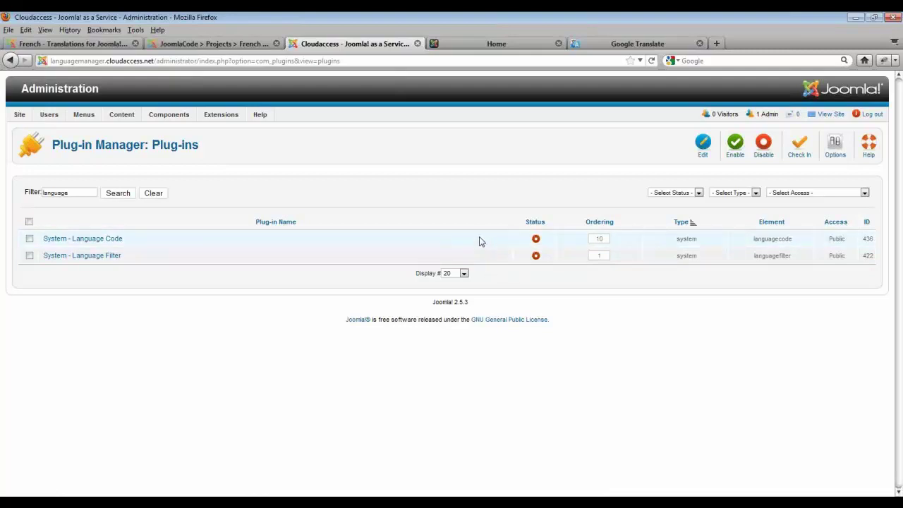
# Step: Enable the System - Language Code plug-in, set the language code for en-GB to en-US, and save and close the plug-in
pyautogui.click(109, 244)
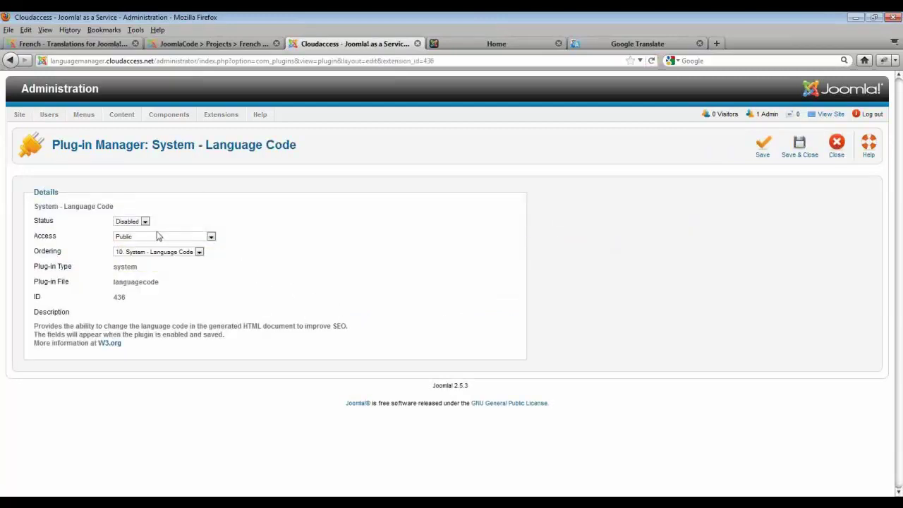
pyautogui.click(145, 221)
pyautogui.click(142, 234)
pyautogui.click(764, 146)
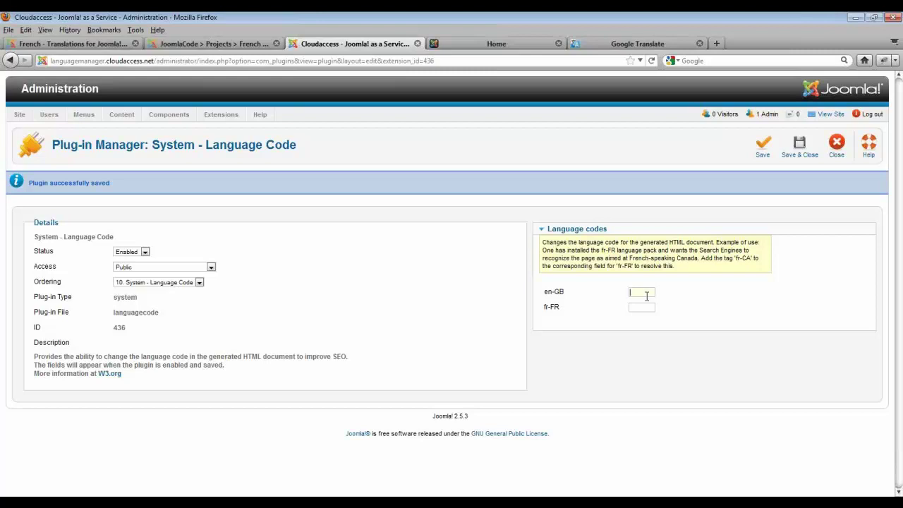
pyautogui.write('en-US')
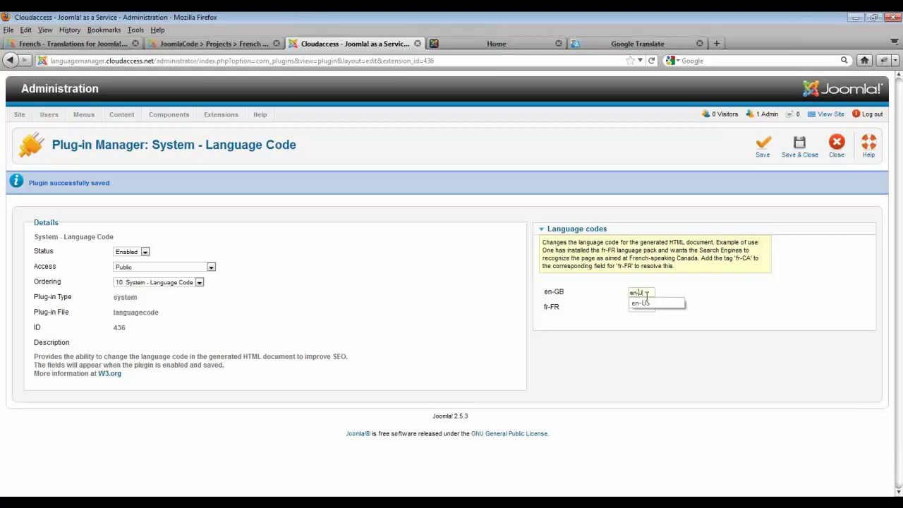
pyautogui.click(677, 292)
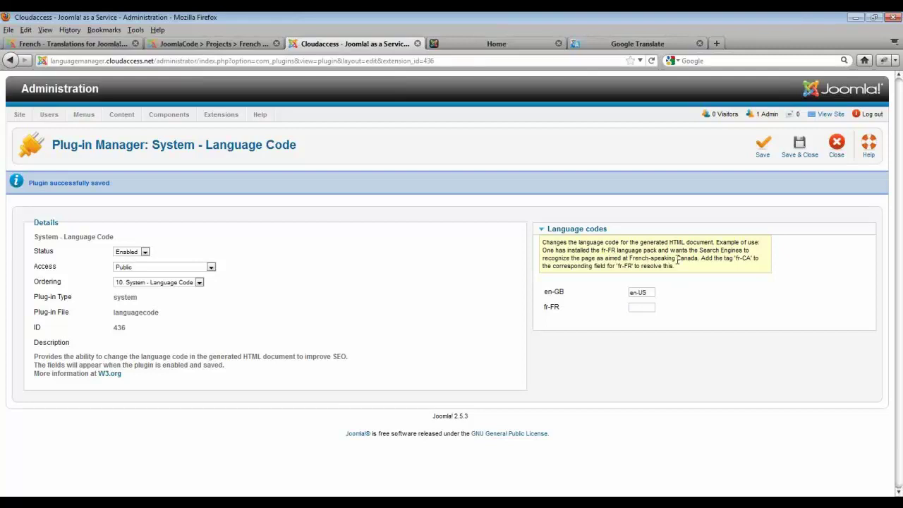
pyautogui.click(801, 149)
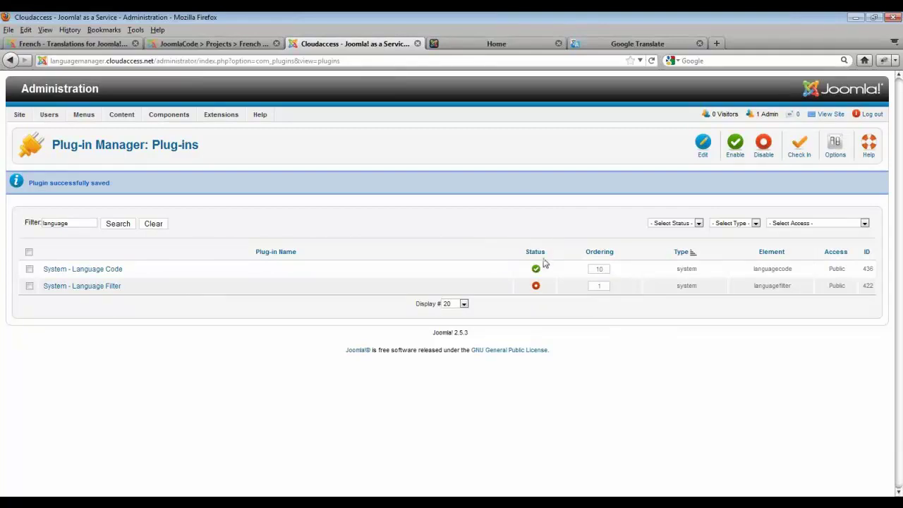
# Step: Enable the System - Language Filter plug-in with Menu associations set to Yes, and save and close it
pyautogui.click(79, 290)
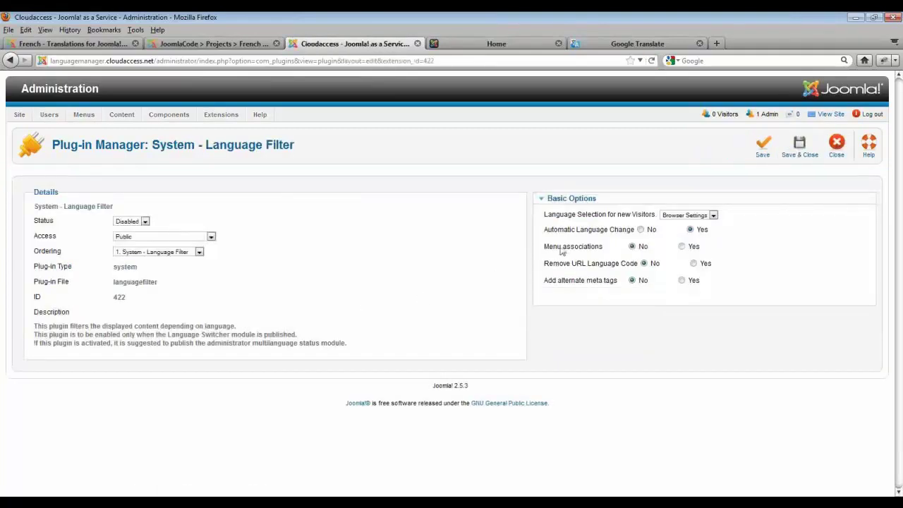
pyautogui.moveTo(571, 237)
pyautogui.click(682, 248)
pyautogui.click(141, 221)
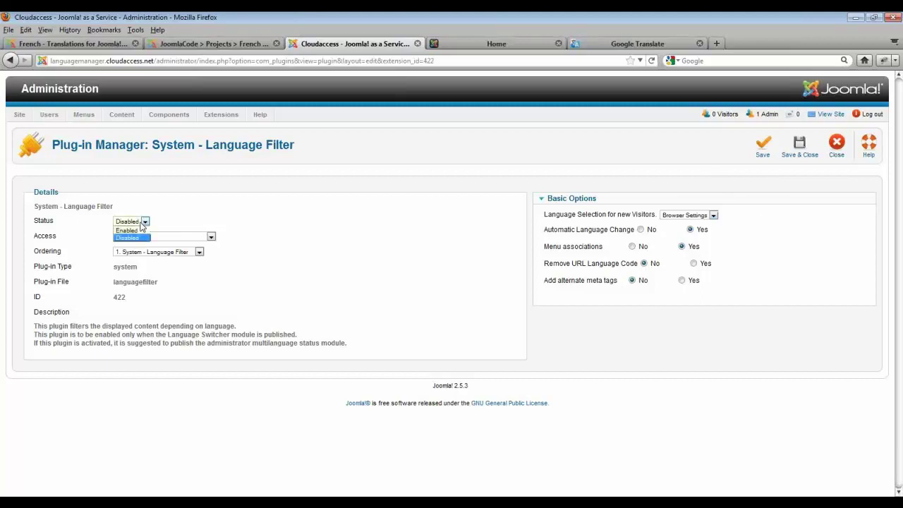
pyautogui.click(134, 228)
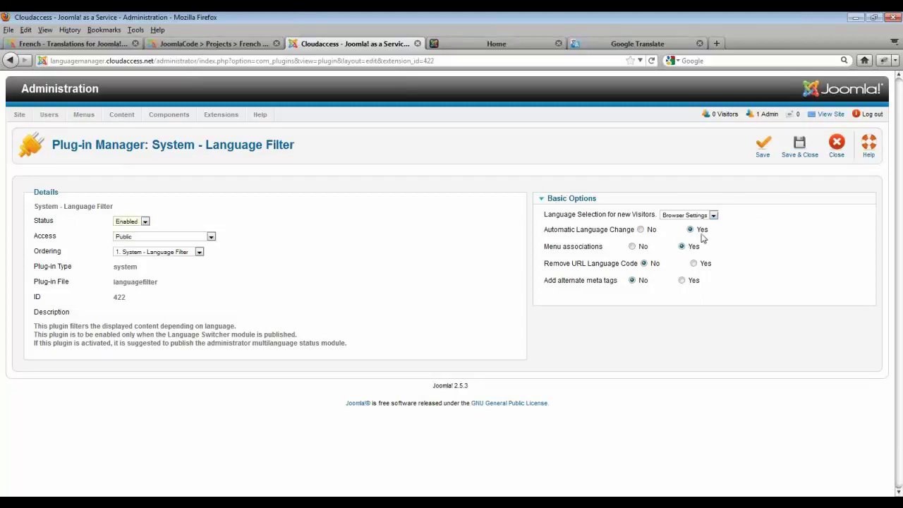
pyautogui.click(796, 156)
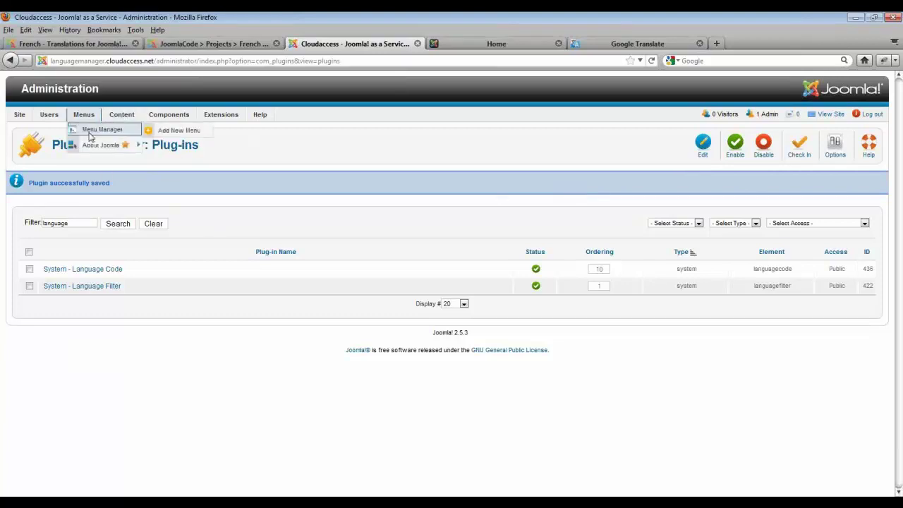
# Step: Open the About Joomla menu's items and check the language assigned to each one
pyautogui.moveTo(87, 146)
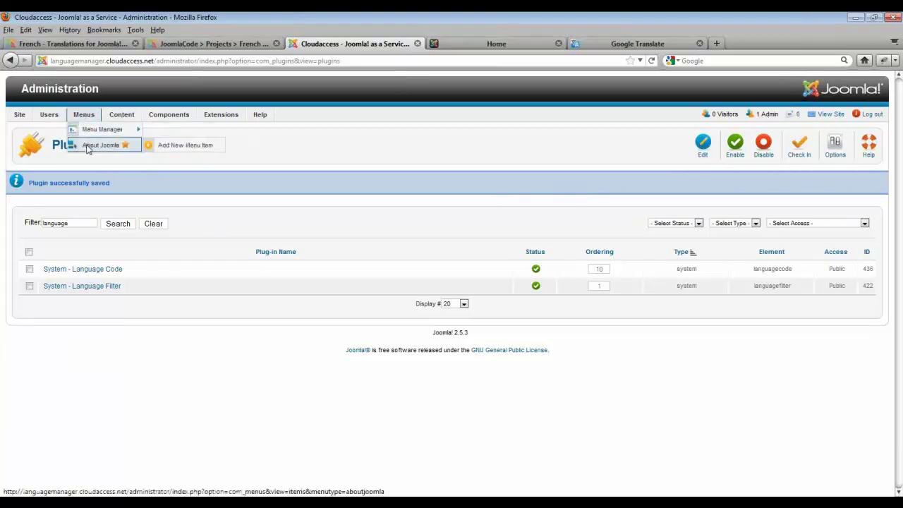
pyautogui.click(88, 147)
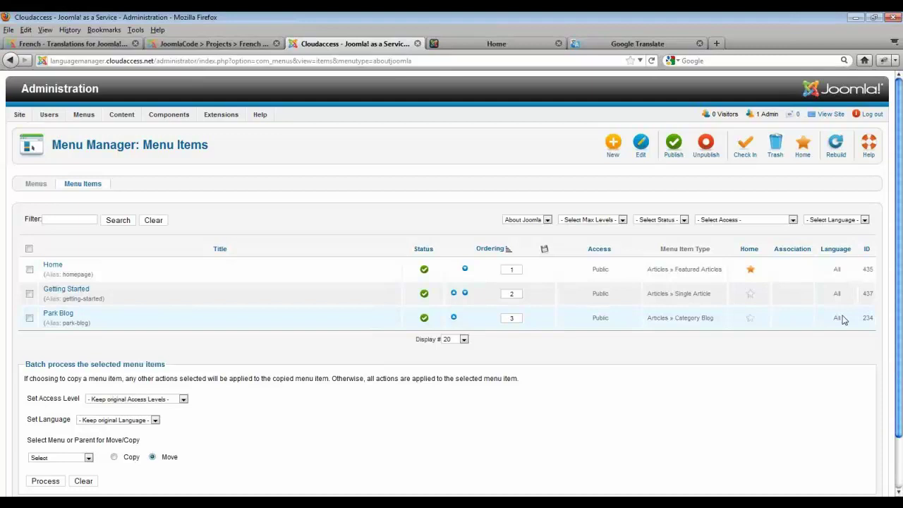
# Step: Create a menu titled English with menu type english and description "English Language", saving it and starting another new menu
pyautogui.moveTo(83, 117)
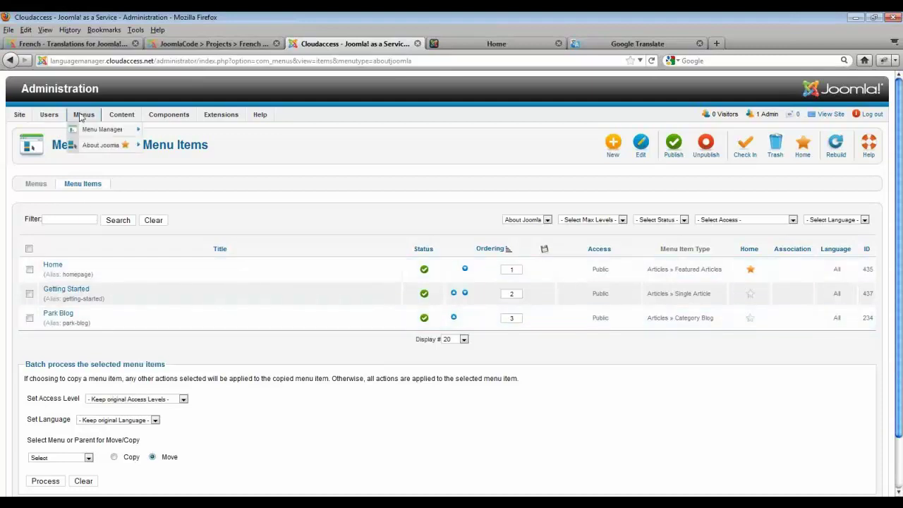
pyautogui.moveTo(102, 129)
pyautogui.click(154, 134)
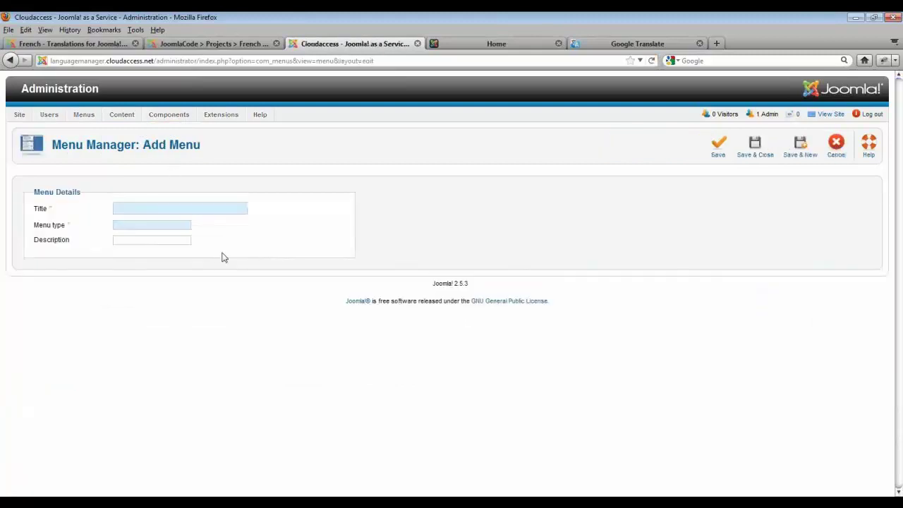
pyautogui.click(168, 209)
pyautogui.write('Eng')
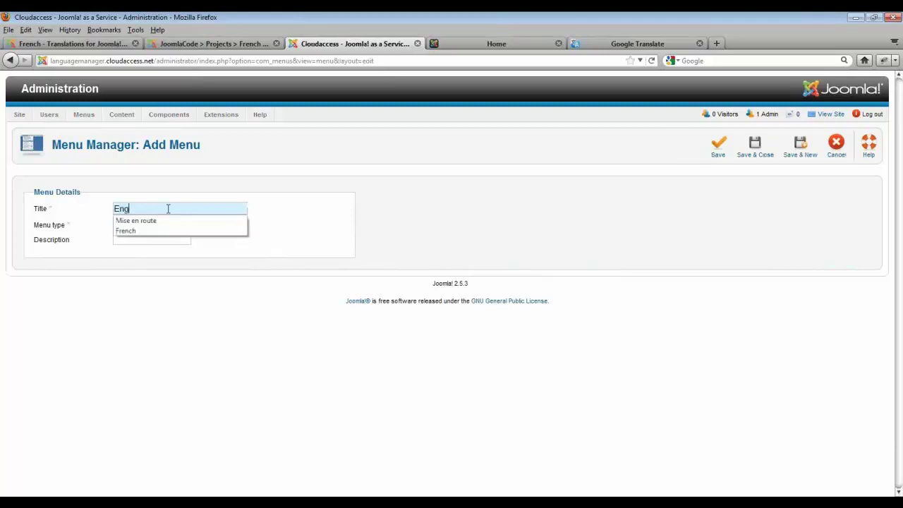
pyautogui.write('lish')
pyautogui.press('Tab')
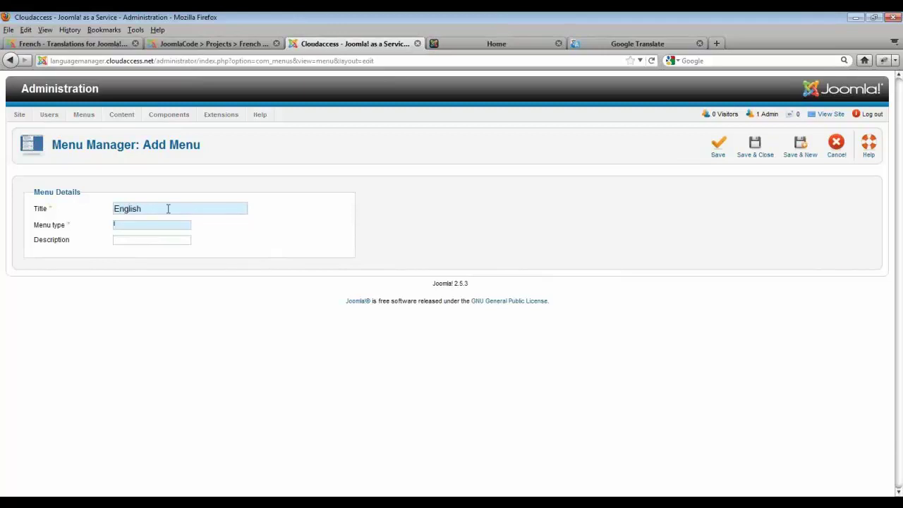
pyautogui.write('english')
pyautogui.write('English')
pyautogui.write(' Language')
pyautogui.click(802, 147)
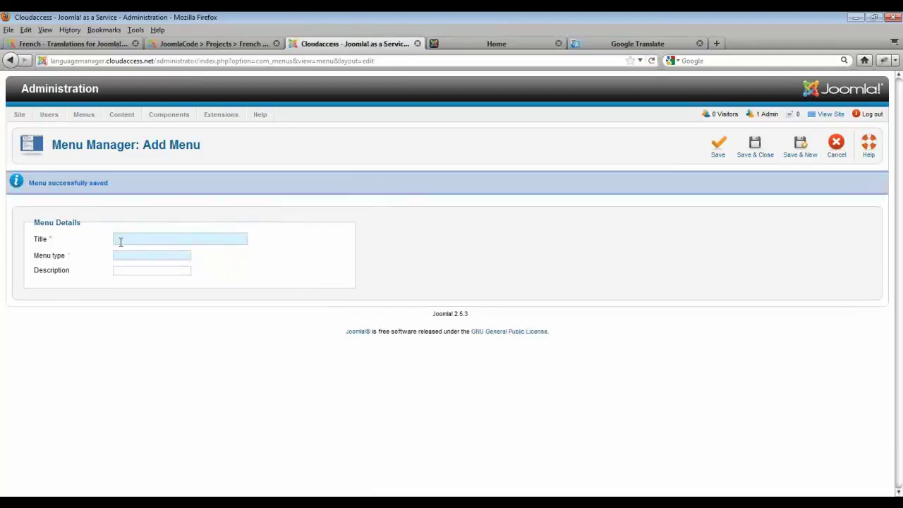
# Step: Create a menu titled French with menu type french and description "French Language", then save and close it
pyautogui.click(120, 239)
pyautogui.write('French')
pyautogui.press('Tab')
pyautogui.write('frenchFrench Language')
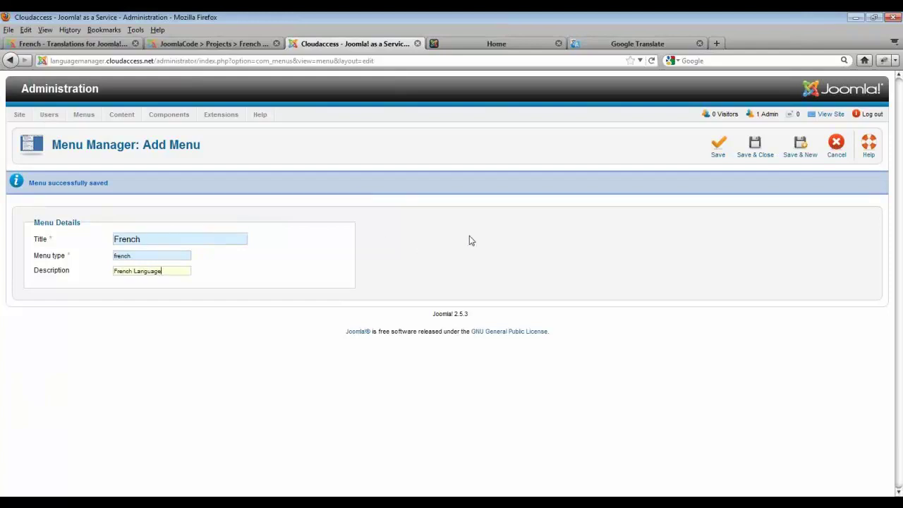
pyautogui.click(743, 154)
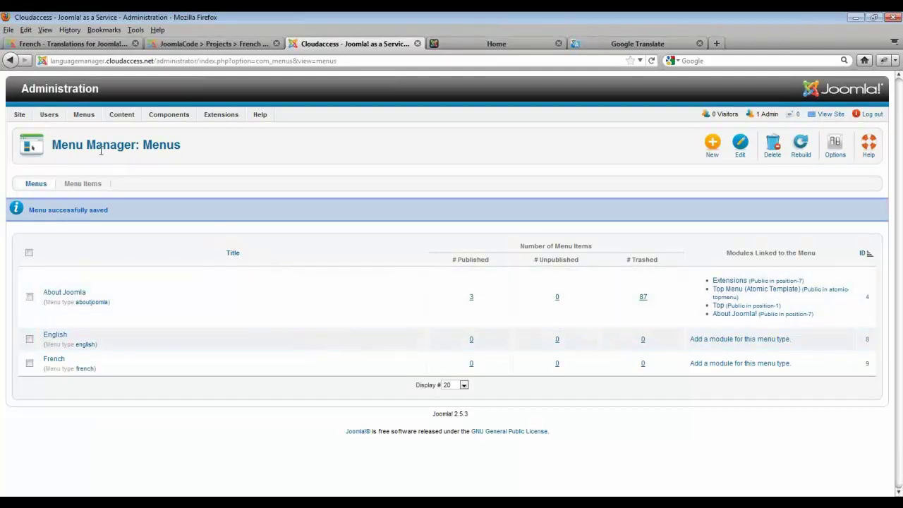
# Step: Batch copy all of the About Joomla menu's items into the English menu
pyautogui.moveTo(84, 115)
pyautogui.moveTo(93, 145)
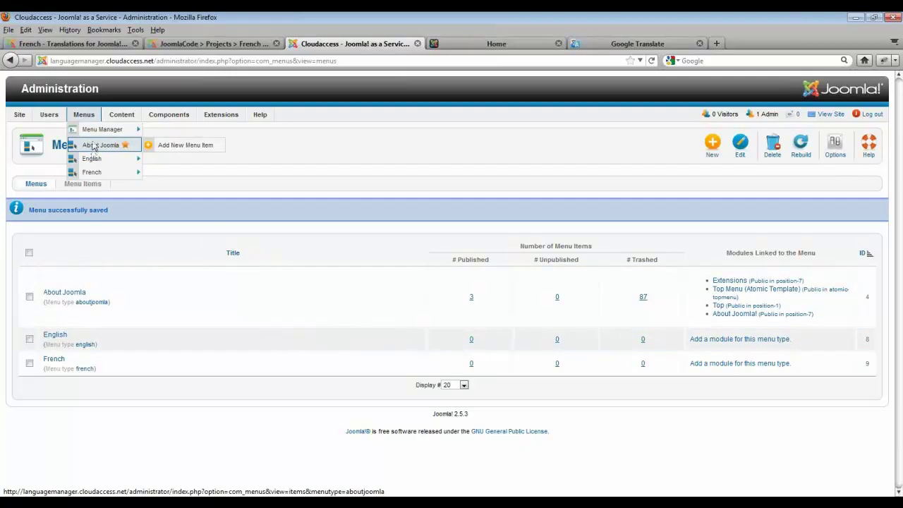
pyautogui.click(92, 146)
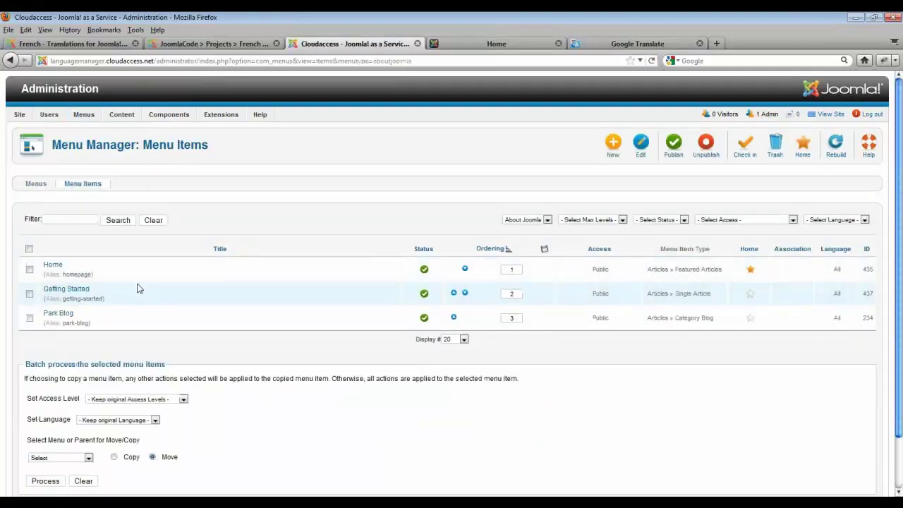
pyautogui.click(30, 250)
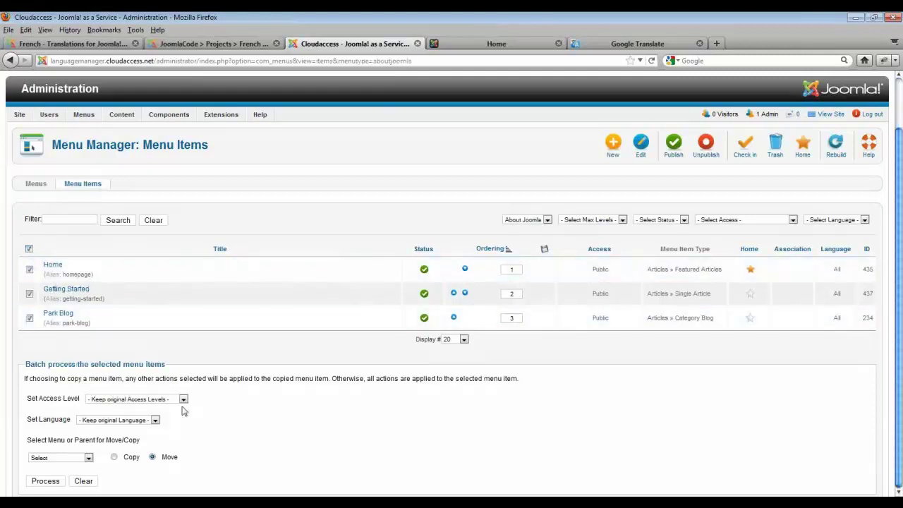
pyautogui.scroll(-2, 156, 400)
pyautogui.click(113, 400)
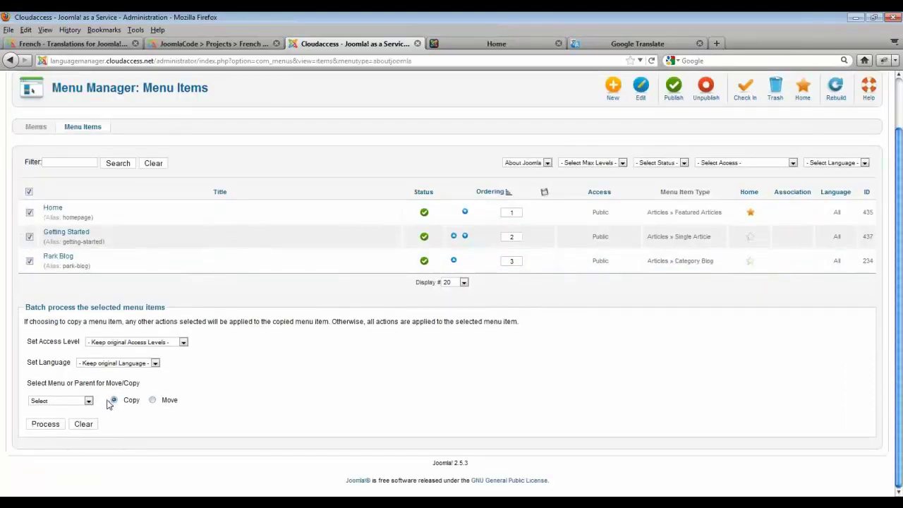
pyautogui.click(81, 401)
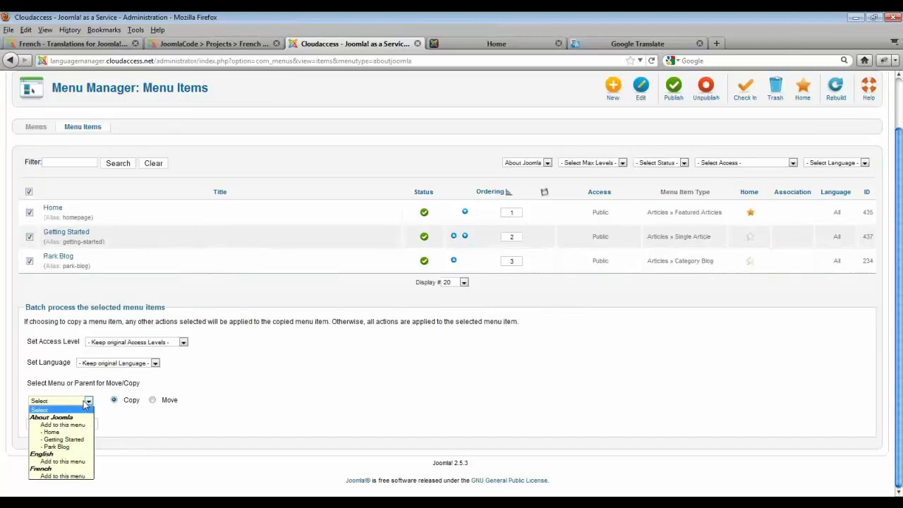
pyautogui.click(71, 463)
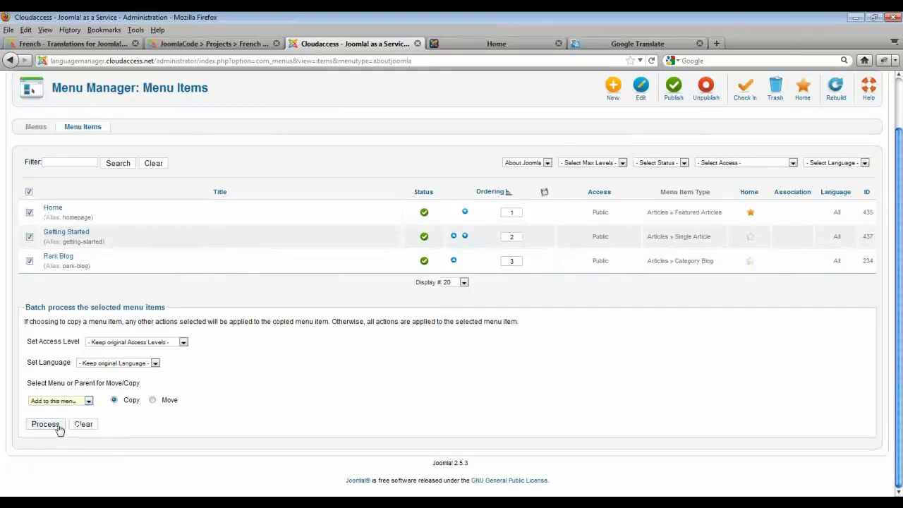
pyautogui.click(60, 426)
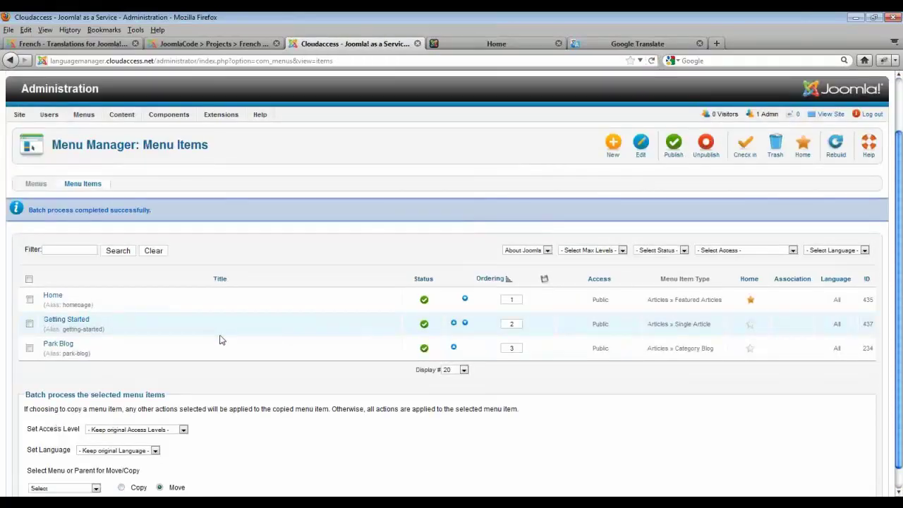
# Step: Batch copy all of the About Joomla menu's items into the French menu
pyautogui.scroll(-3, 220, 340)
pyautogui.click(29, 192)
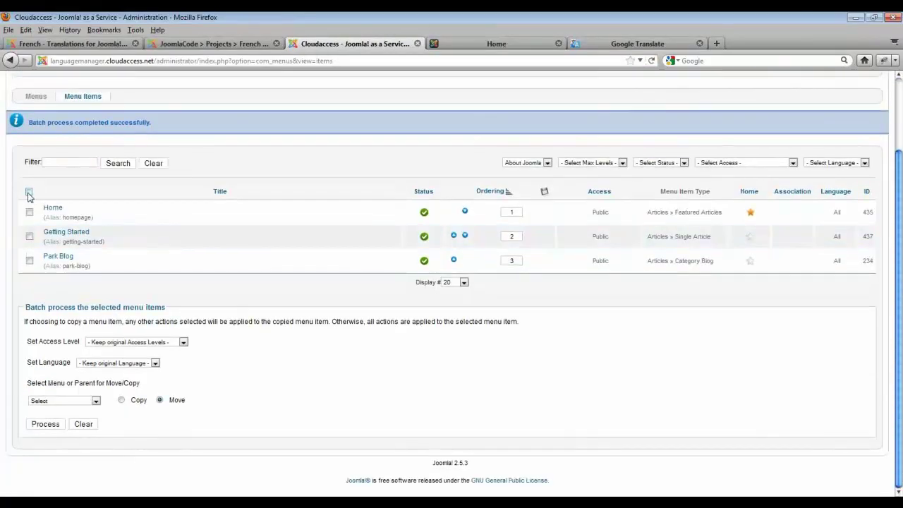
pyautogui.click(121, 400)
pyautogui.click(87, 400)
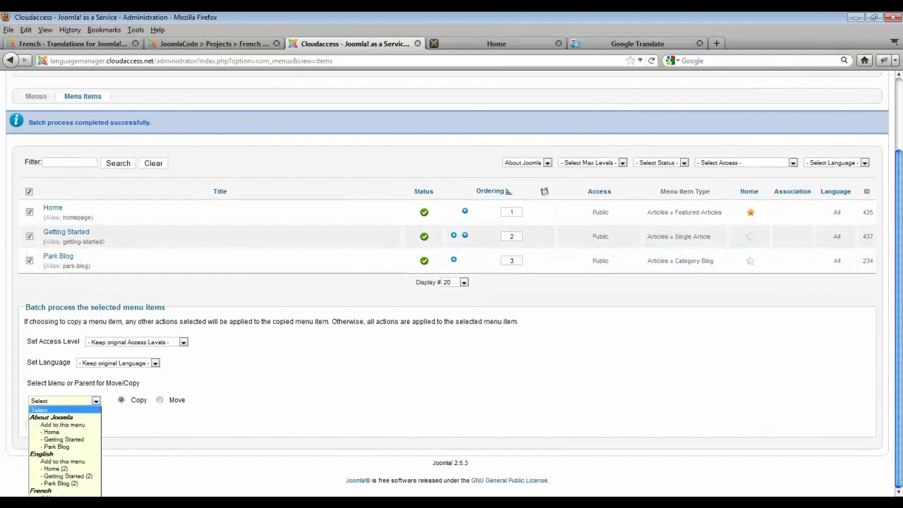
pyautogui.click(63, 497)
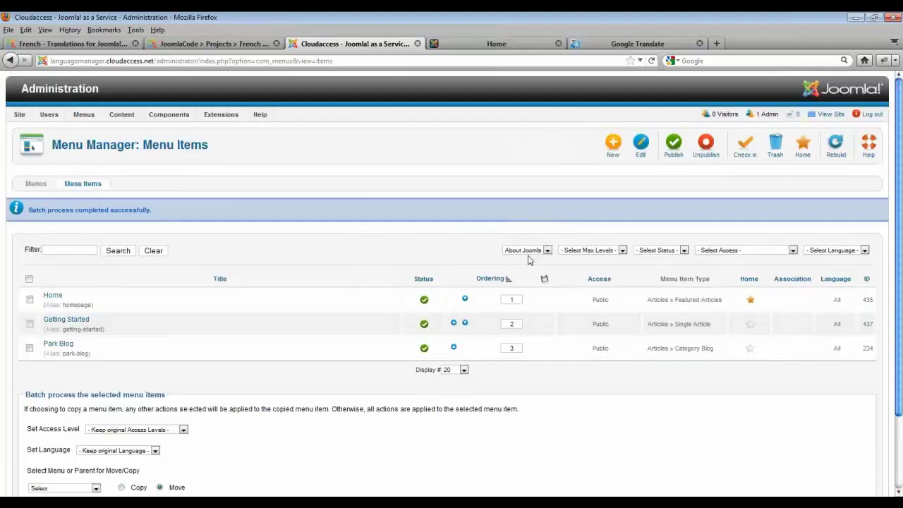
# Step: Batch set the language of all items in the English menu to English (UK)
pyautogui.click(530, 251)
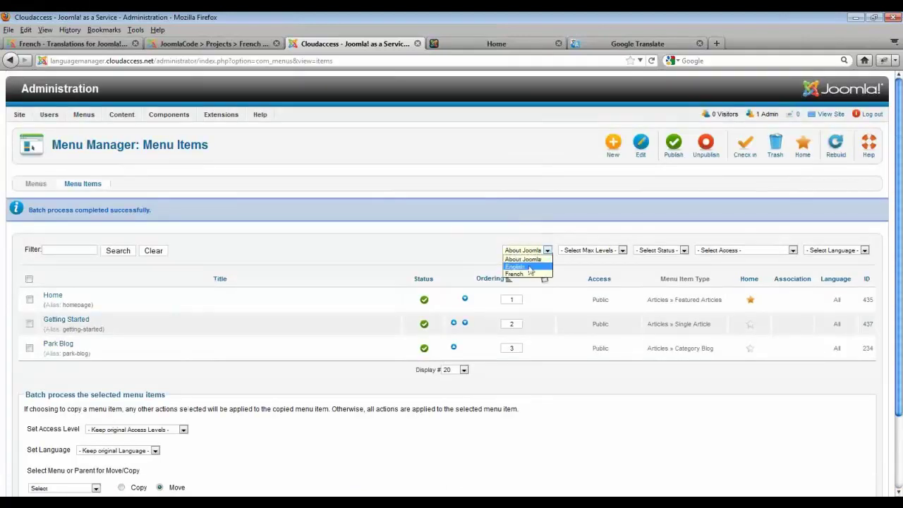
pyautogui.click(529, 268)
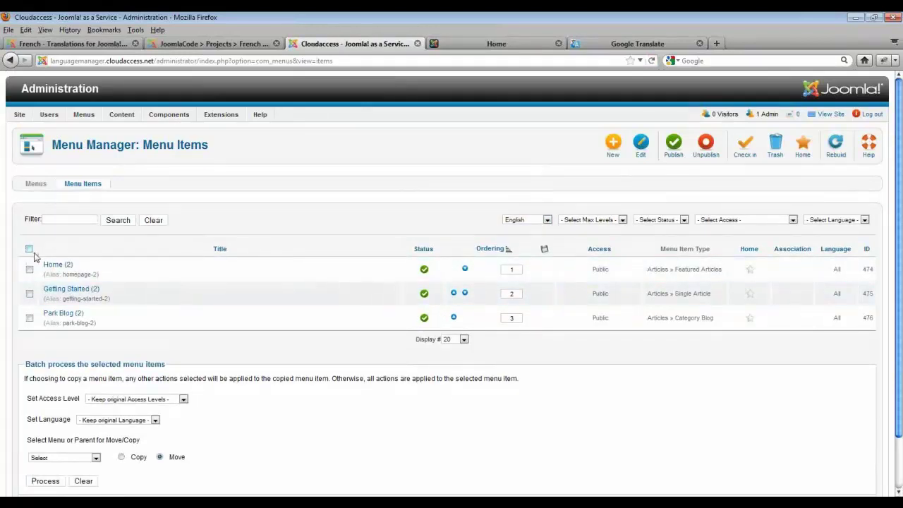
pyautogui.click(104, 420)
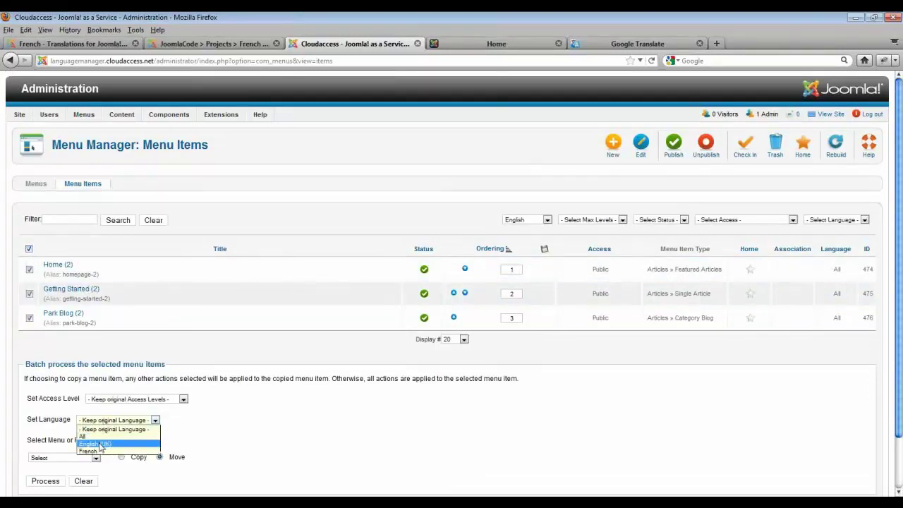
pyautogui.click(101, 444)
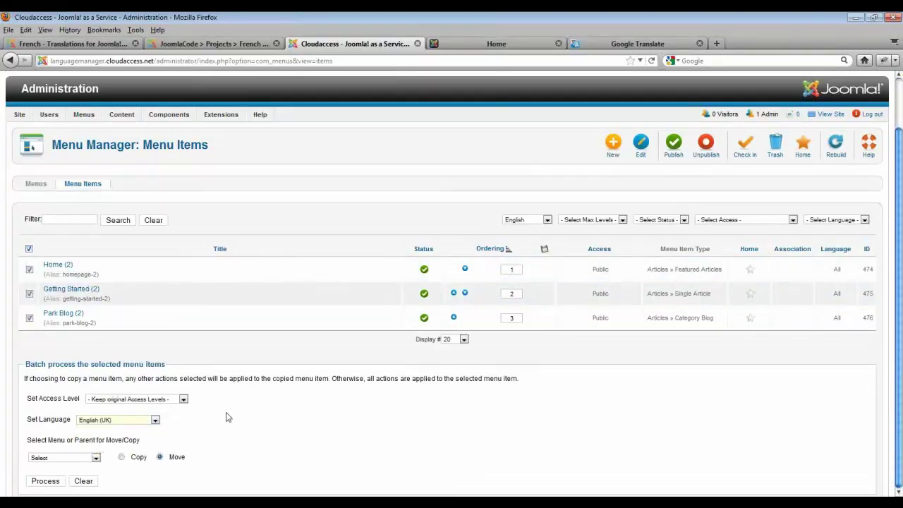
pyautogui.scroll(-2, 225, 417)
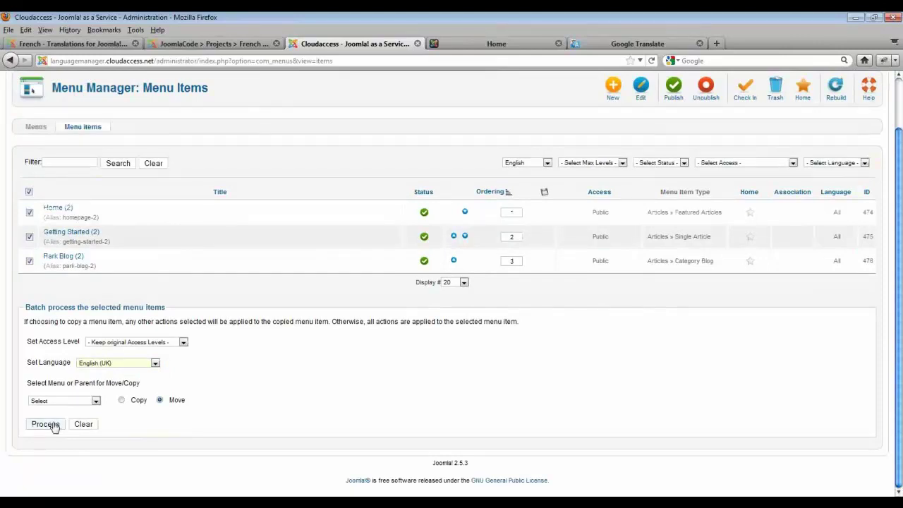
pyautogui.click(53, 427)
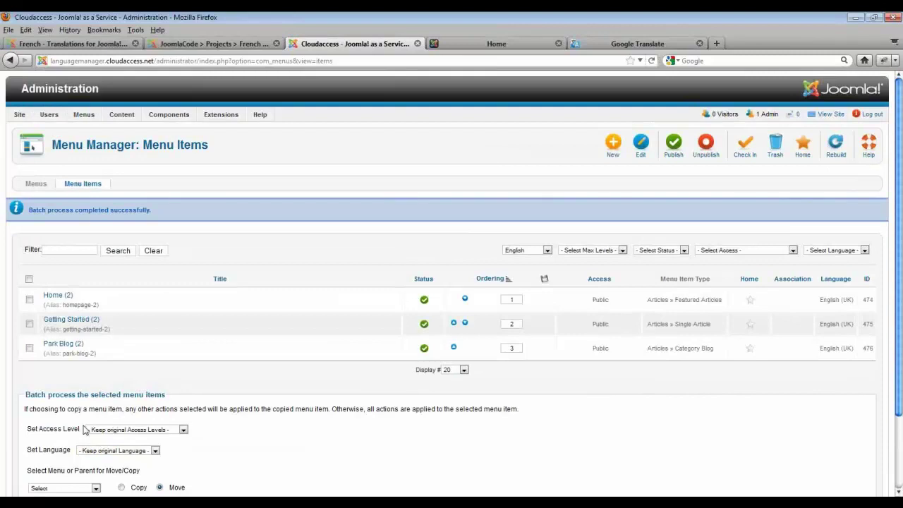
# Step: Batch set the language of all items in the French menu to French
pyautogui.click(513, 250)
pyautogui.click(514, 274)
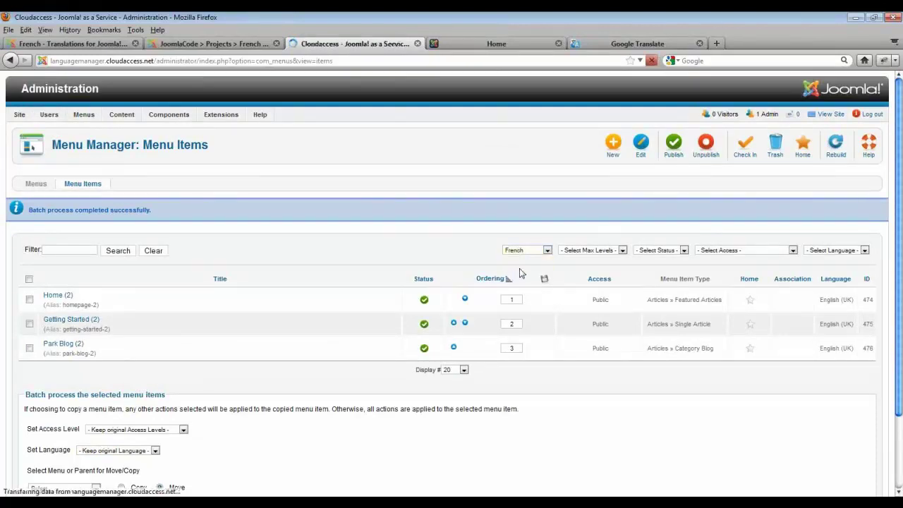
pyautogui.click(29, 248)
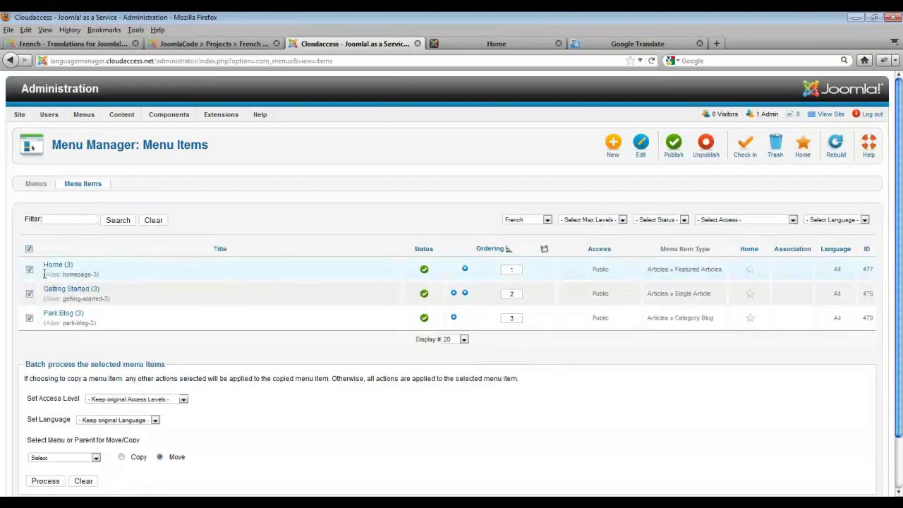
pyautogui.click(112, 422)
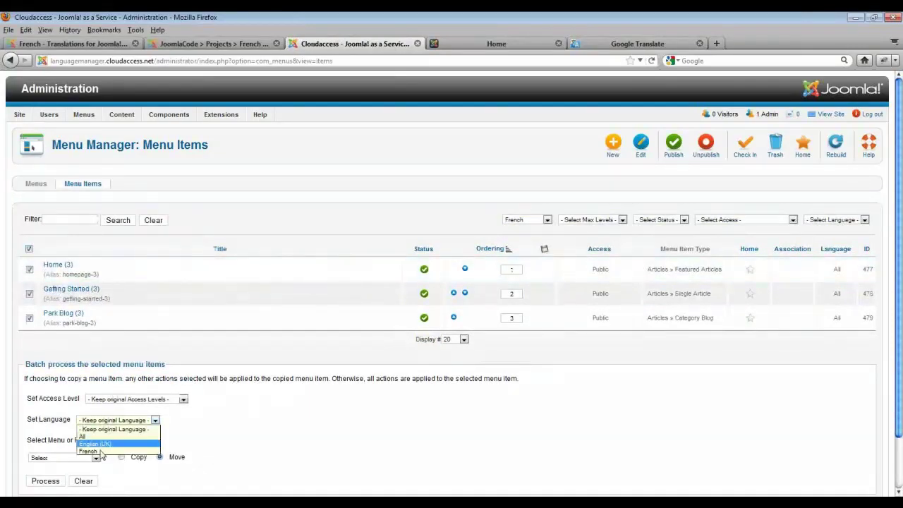
pyautogui.click(96, 452)
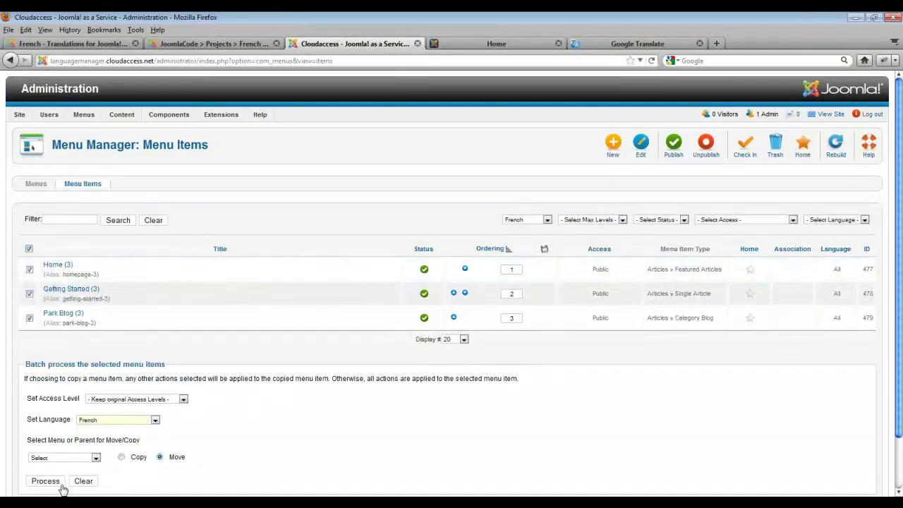
pyautogui.click(45, 481)
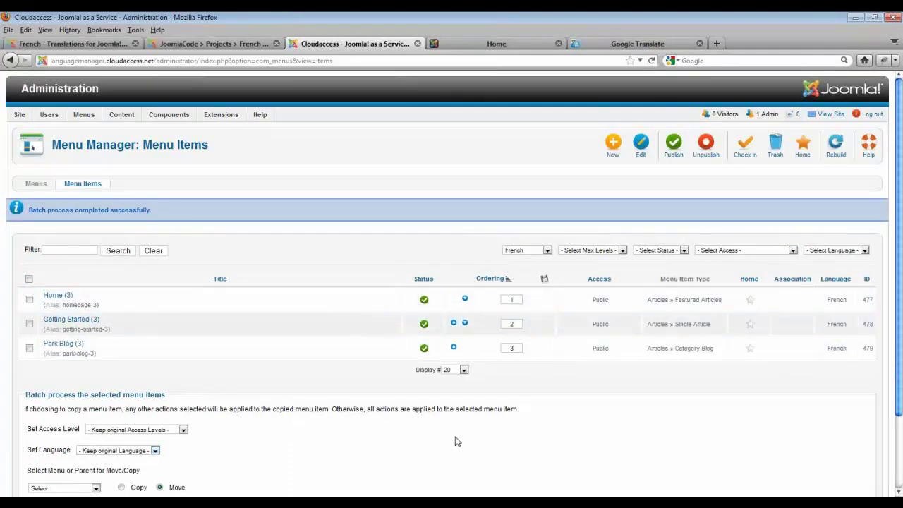
# Step: Associate the French menu's Getting Started (3) item with the English (UK) item Getting Started (2), and save and close it
pyautogui.scroll(-5, 304, 366)
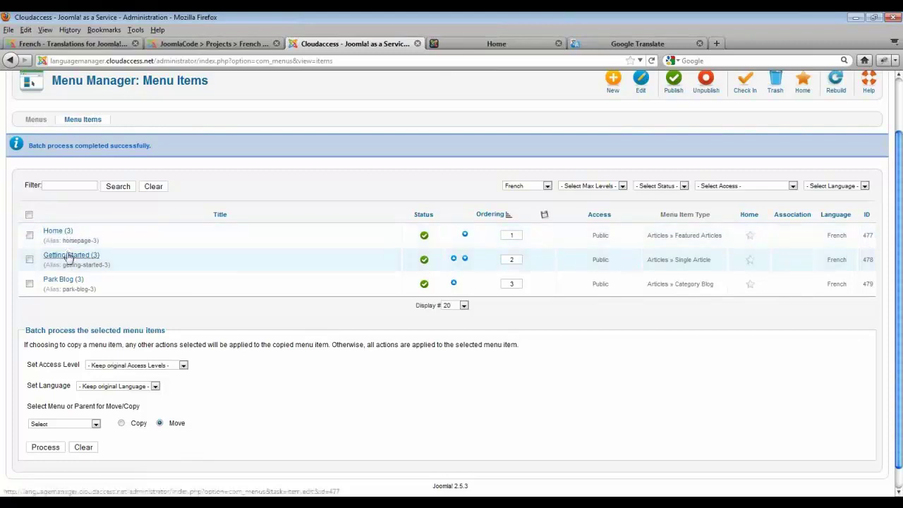
pyautogui.click(67, 260)
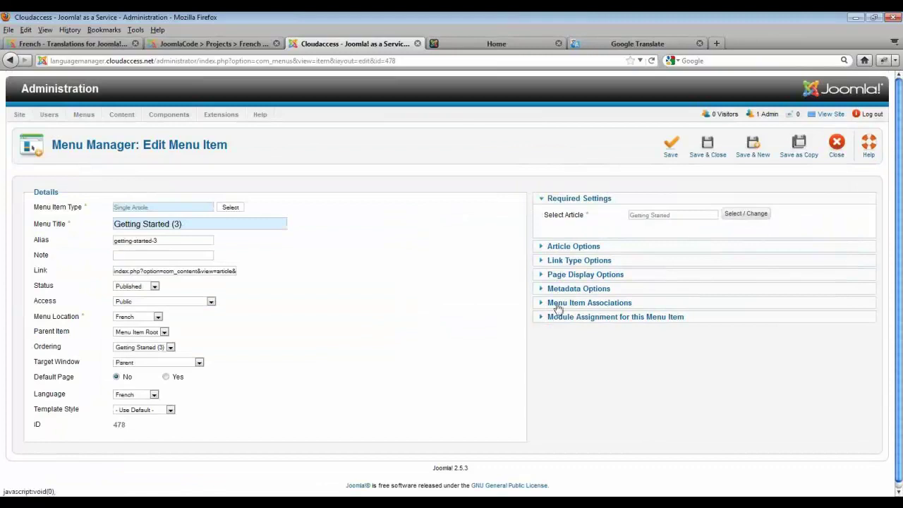
pyautogui.click(565, 305)
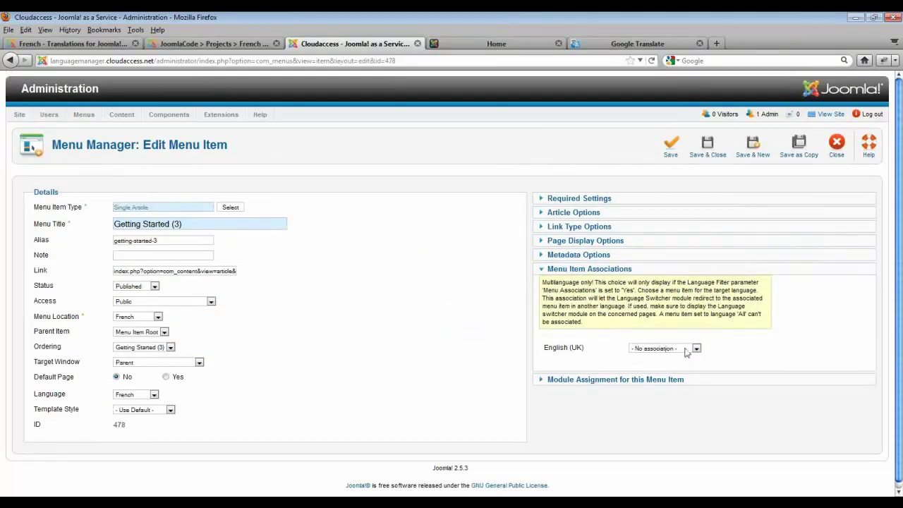
pyautogui.click(687, 353)
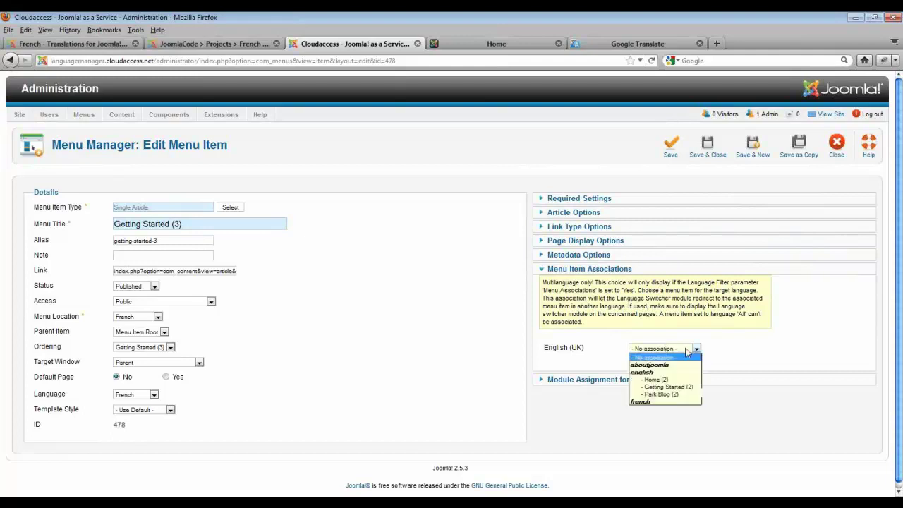
pyautogui.click(683, 388)
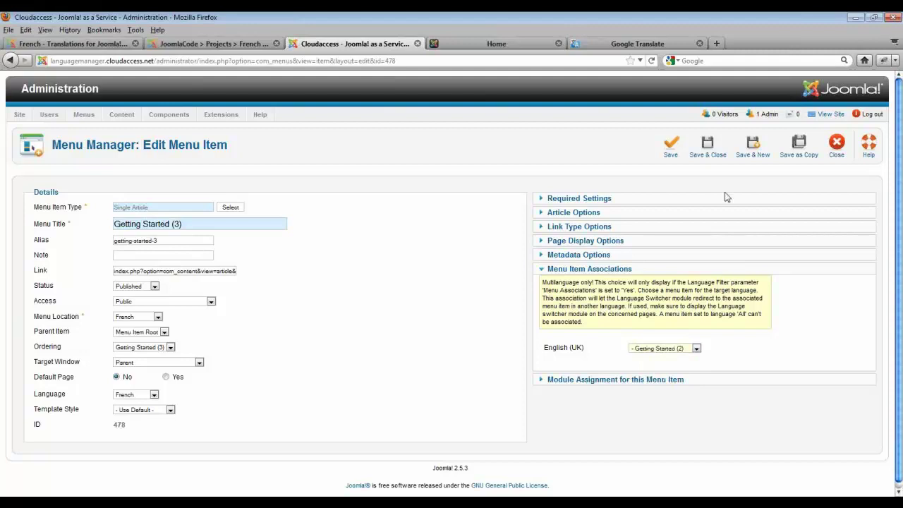
pyautogui.click(708, 148)
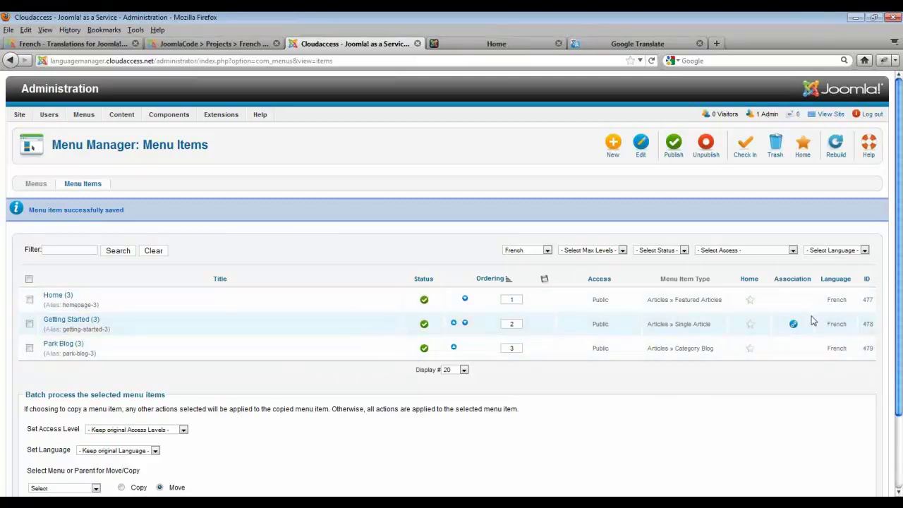
# Step: Set Home (3) as the French menu's default page and Home (2) as the English menu's default page
pyautogui.click(750, 301)
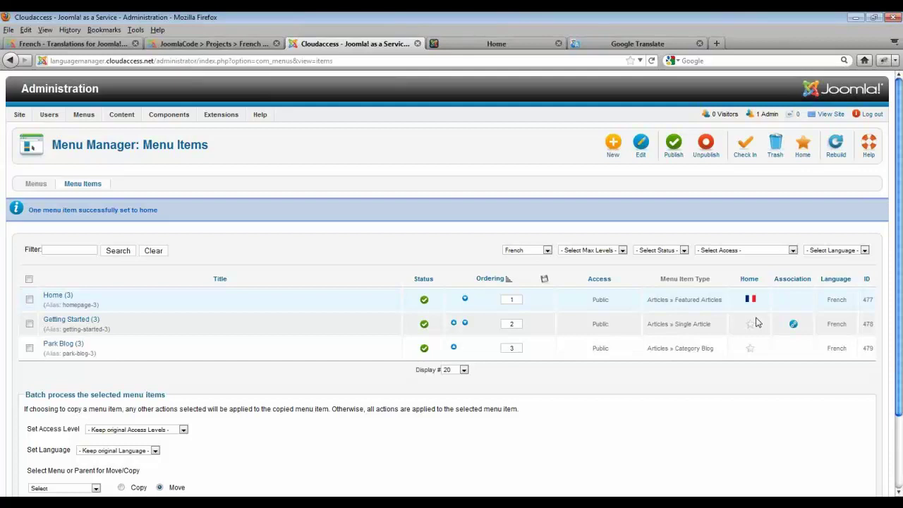
pyautogui.click(530, 251)
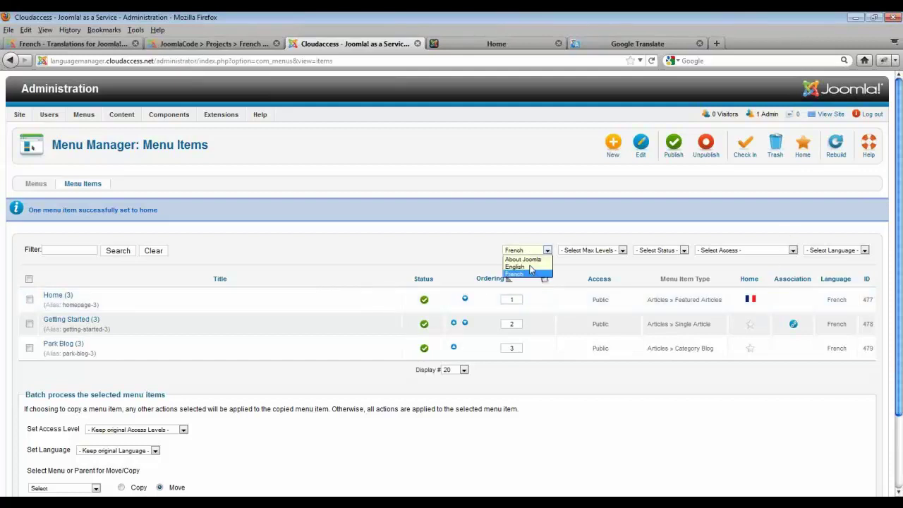
pyautogui.click(522, 266)
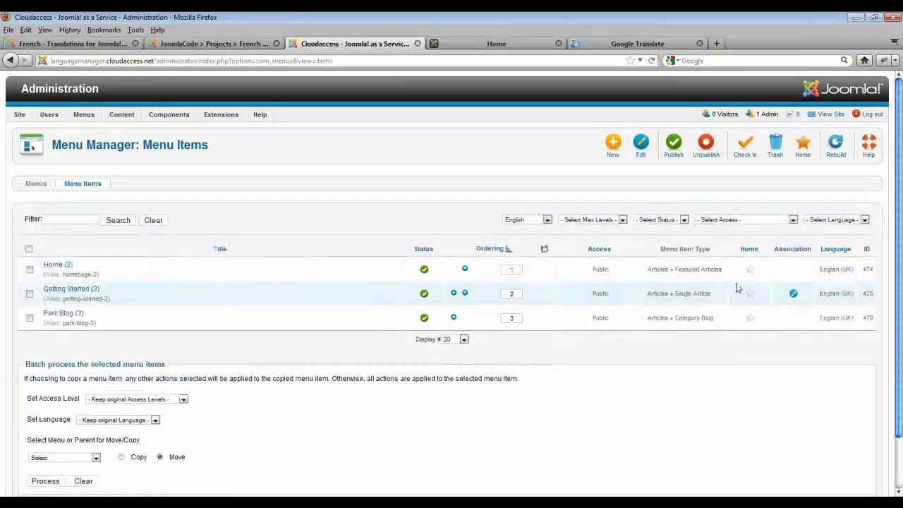
pyautogui.click(750, 269)
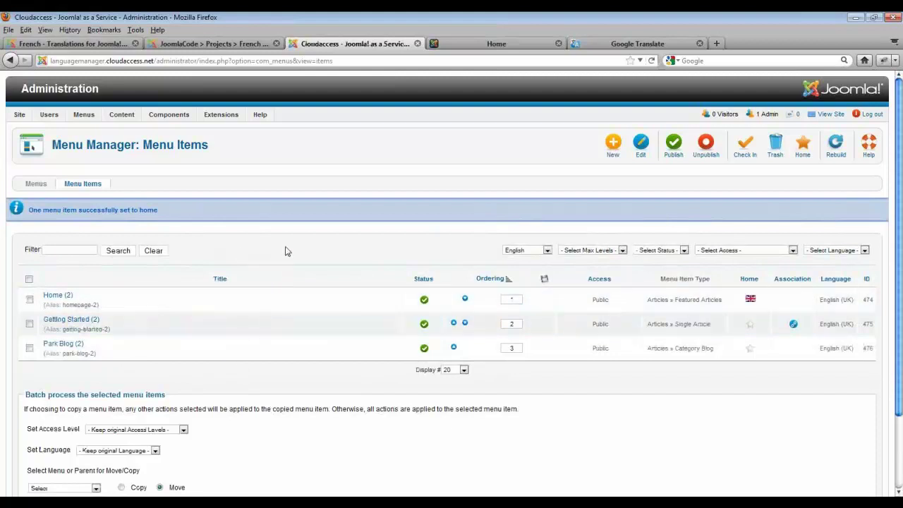
pyautogui.scroll(-2, 308, 264)
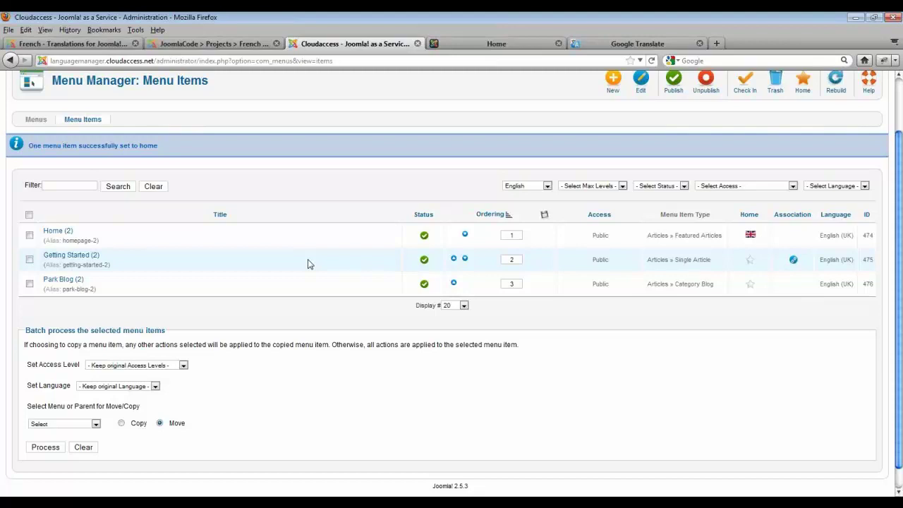
pyautogui.scroll(2, 282, 212)
pyautogui.moveTo(221, 114)
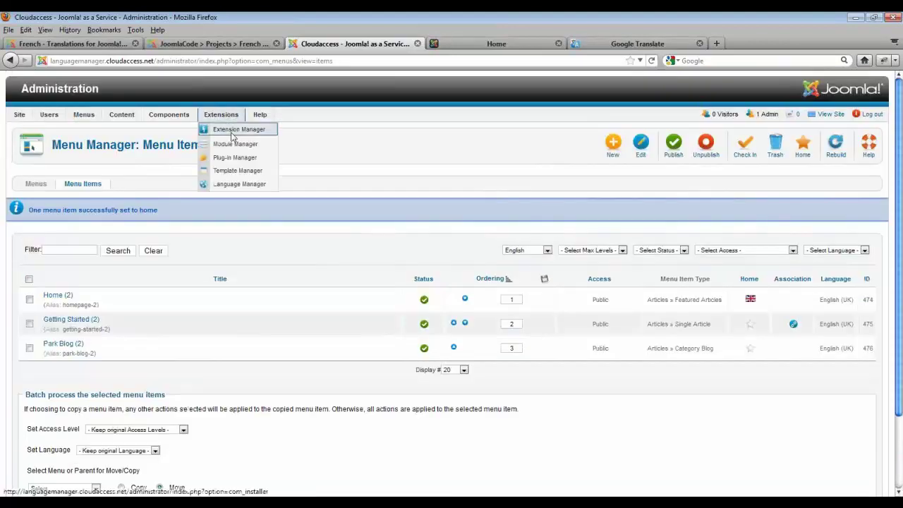
# Step: Open the Module Manager's list of site modules
pyautogui.click(235, 145)
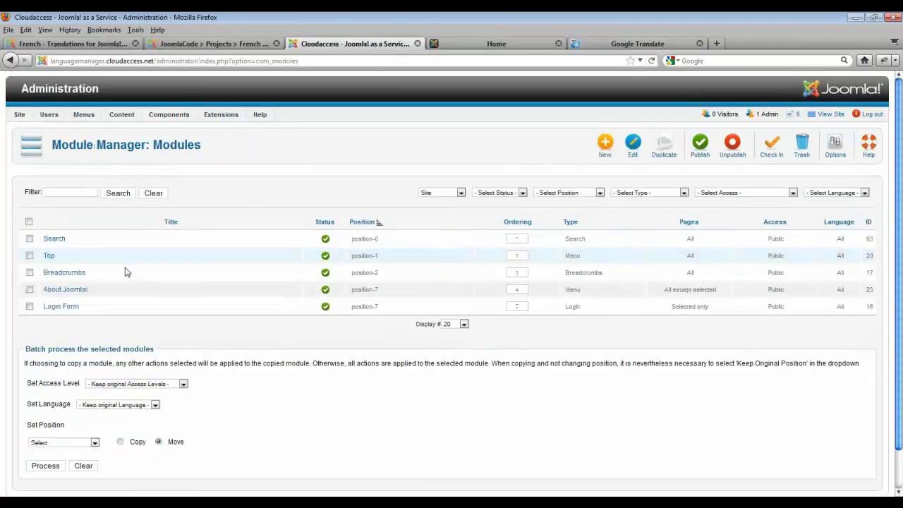
pyautogui.click(29, 290)
pyautogui.click(113, 405)
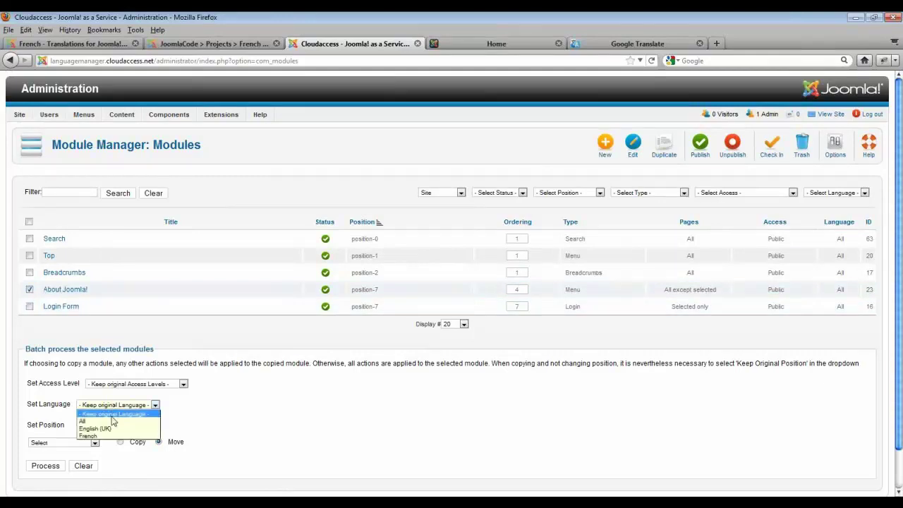
pyautogui.click(106, 431)
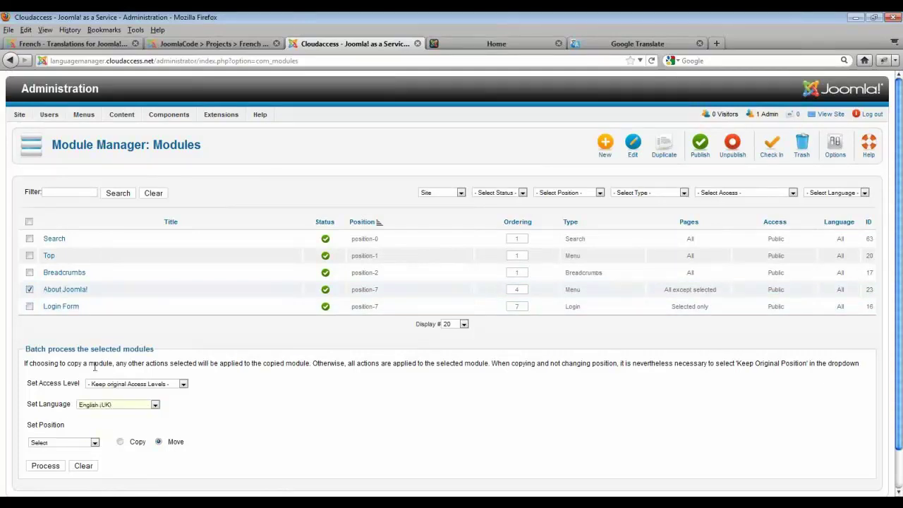
# Step: Open the About Joomla! menu module for editing and set its language to English (UK)
pyautogui.click(65, 291)
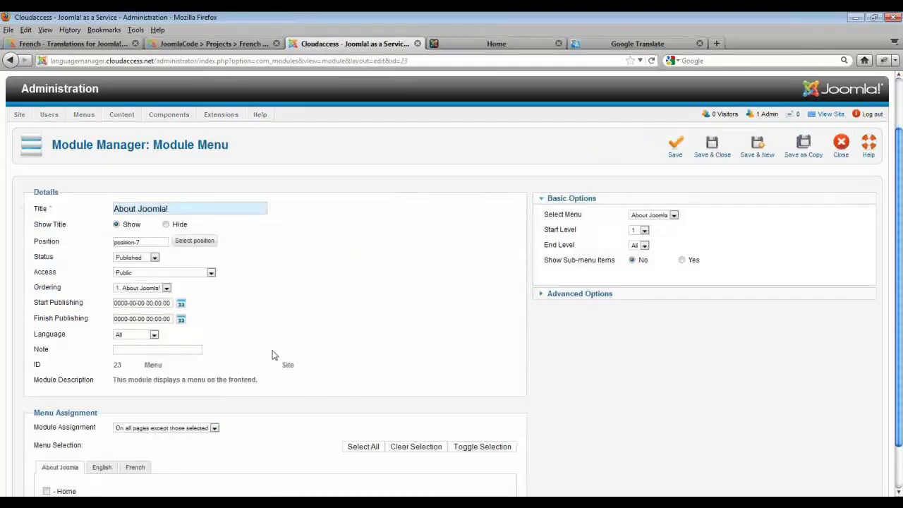
pyautogui.scroll(-2, 275, 355)
pyautogui.click(136, 270)
pyautogui.click(134, 287)
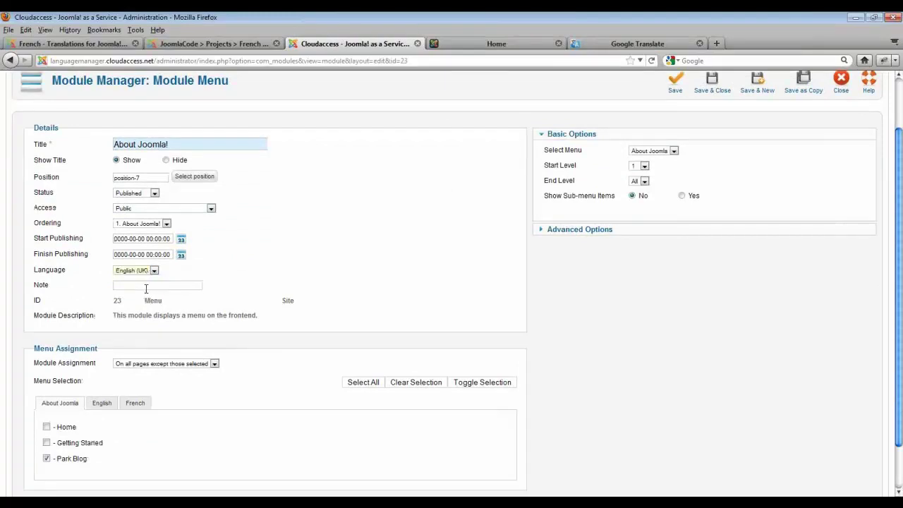
# Step: Select Home (2), Getting Started (2) and Park Blog (2) in the module's English menu assignment, and save and close it
pyautogui.click(103, 405)
pyautogui.scroll(-2, 46, 379)
pyautogui.click(46, 374)
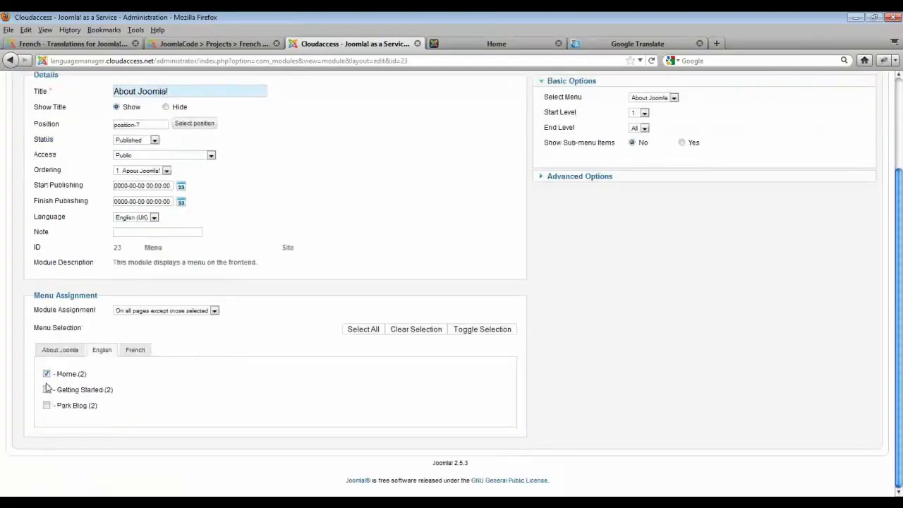
pyautogui.click(46, 389)
pyautogui.click(47, 406)
pyautogui.scroll(3, 320, 269)
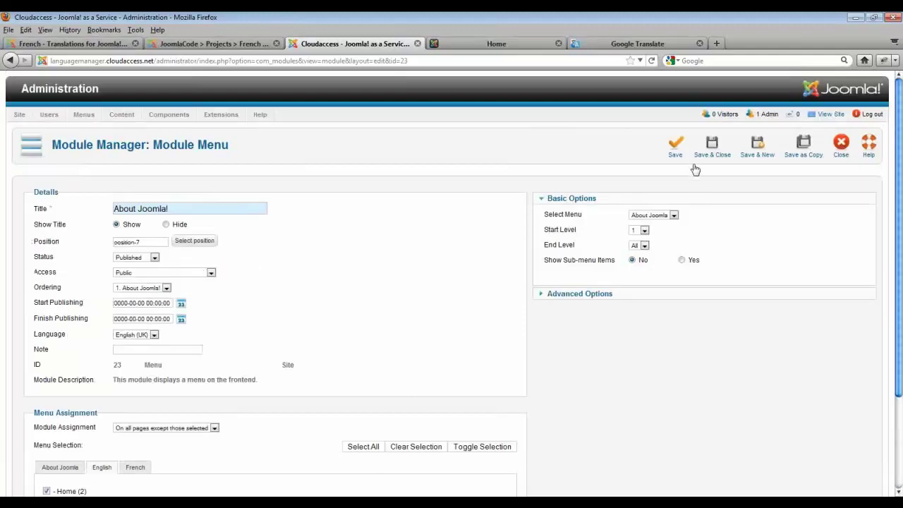
pyautogui.click(714, 146)
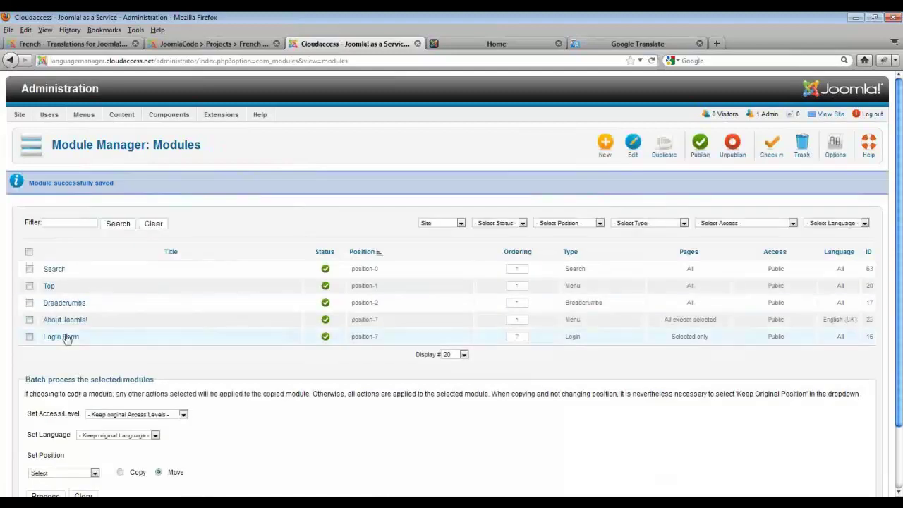
# Step: Duplicate the About Joomla! module and set both the displayed menu and the language of the copy to French
pyautogui.click(29, 320)
pyautogui.click(659, 155)
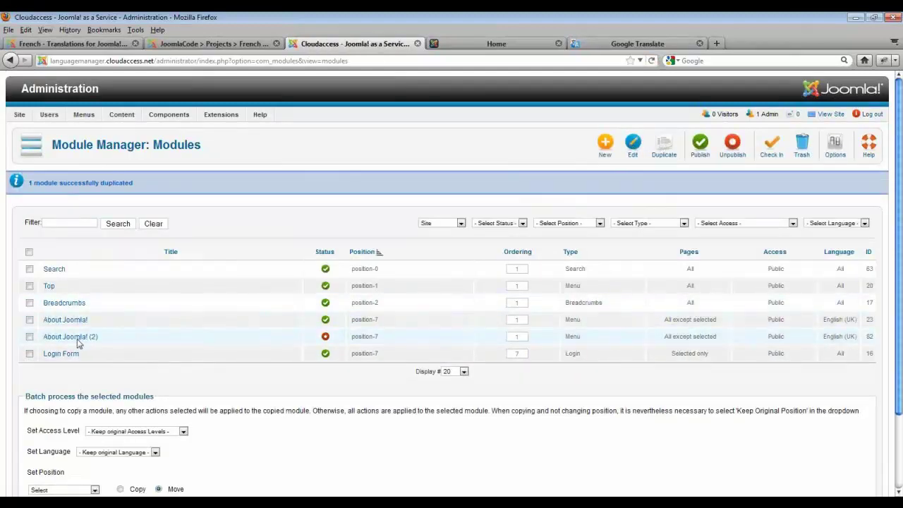
pyautogui.click(71, 338)
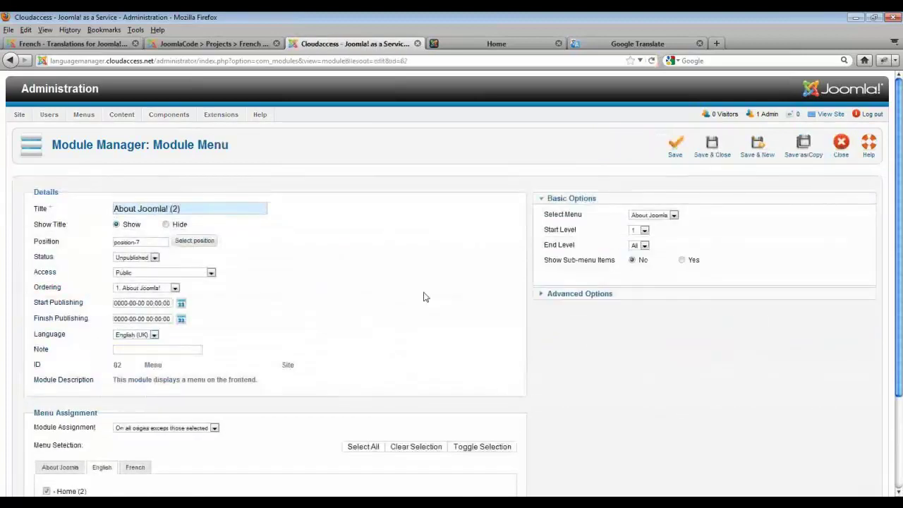
pyautogui.click(650, 216)
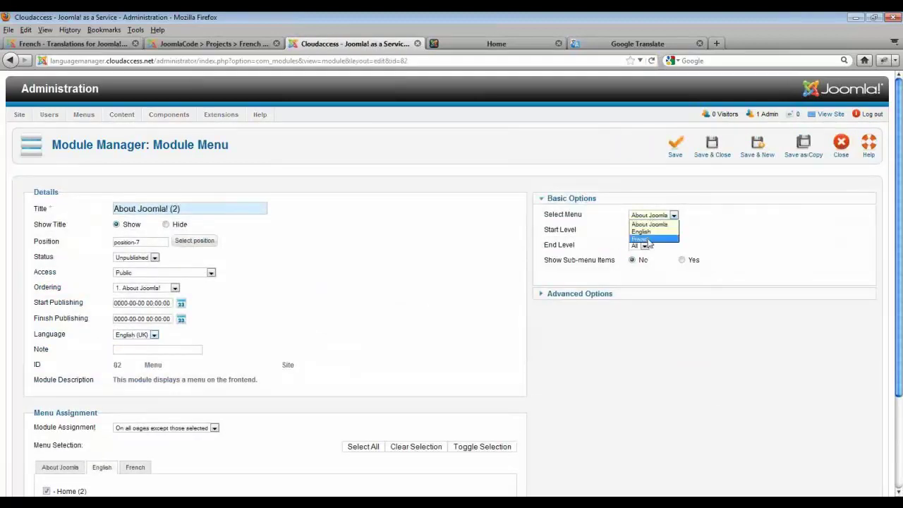
pyautogui.click(649, 239)
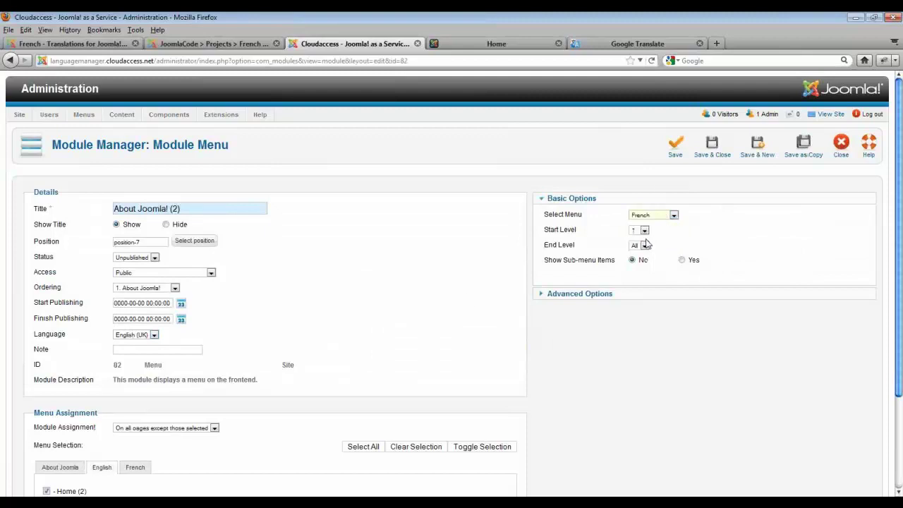
pyautogui.click(133, 335)
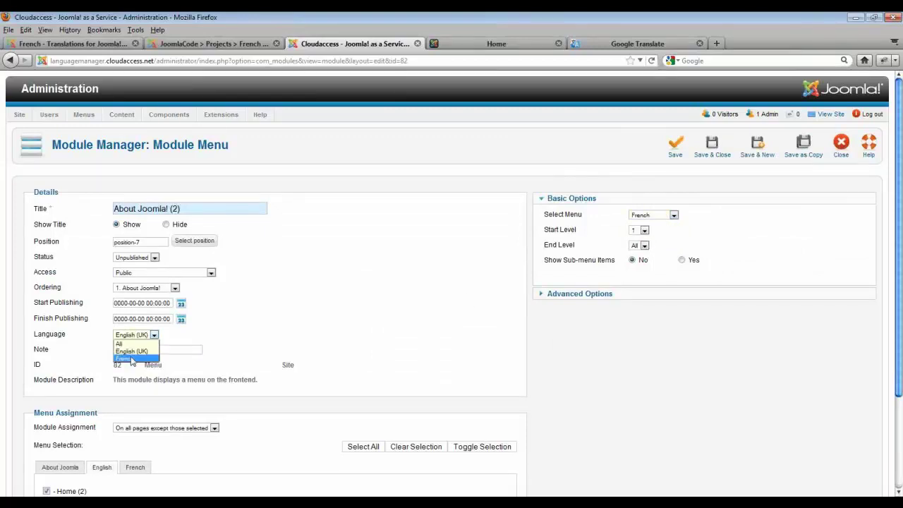
pyautogui.click(131, 360)
# Step: Clear all English menu items and the About Joomla menu's Park Blog item from the copy's menu assignment
pyautogui.scroll(-3, 352, 407)
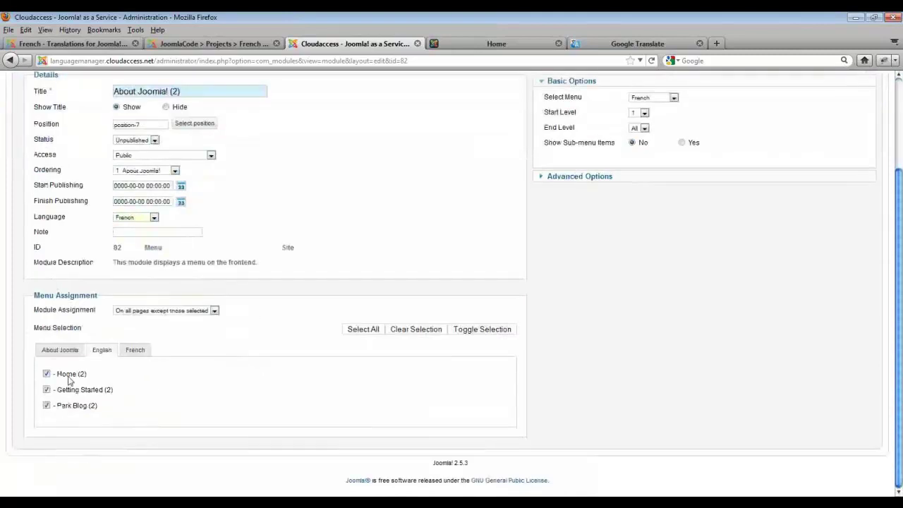
pyautogui.click(46, 373)
pyautogui.click(46, 389)
pyautogui.click(45, 405)
pyautogui.click(60, 350)
pyautogui.click(46, 374)
pyautogui.click(46, 389)
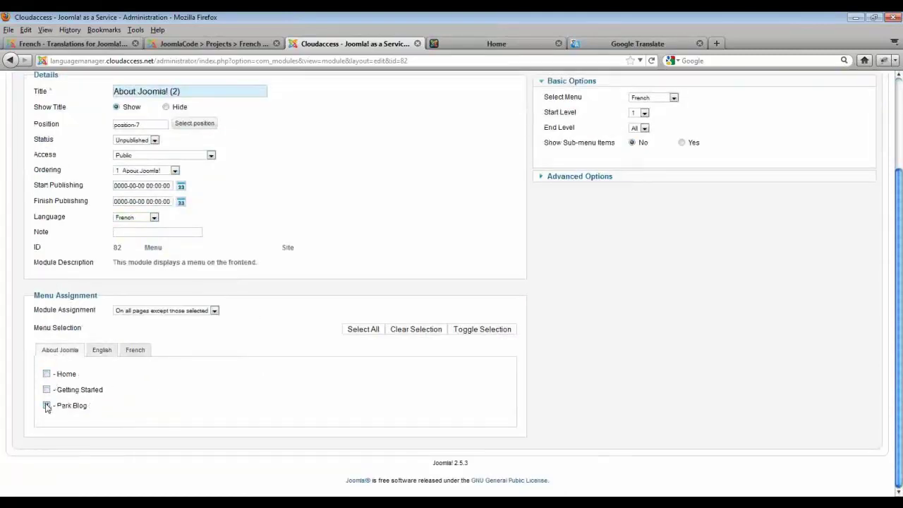
pyautogui.click(46, 405)
# Step: Select Home (3), Getting Started (3) and Park Blog (3) of the French menu in the copy's menu assignment
pyautogui.click(135, 350)
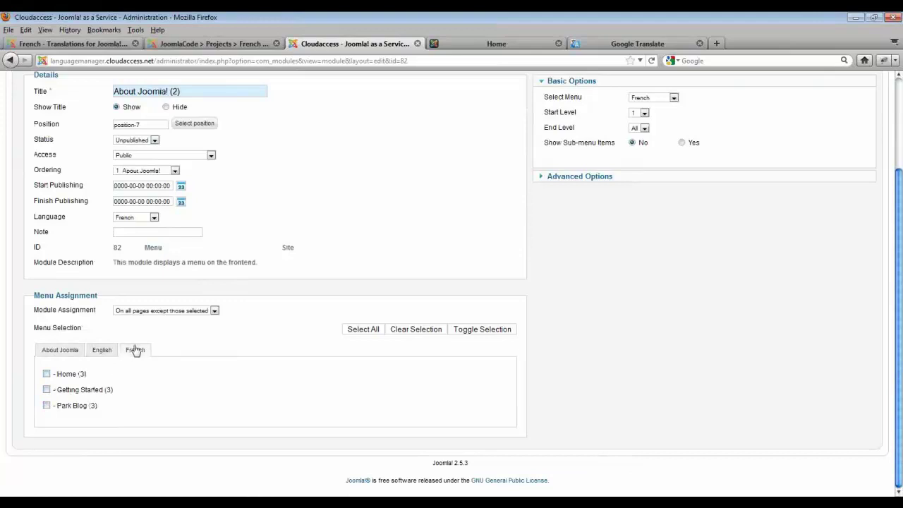
pyautogui.click(46, 390)
pyautogui.click(47, 406)
pyautogui.scroll(3, 254, 404)
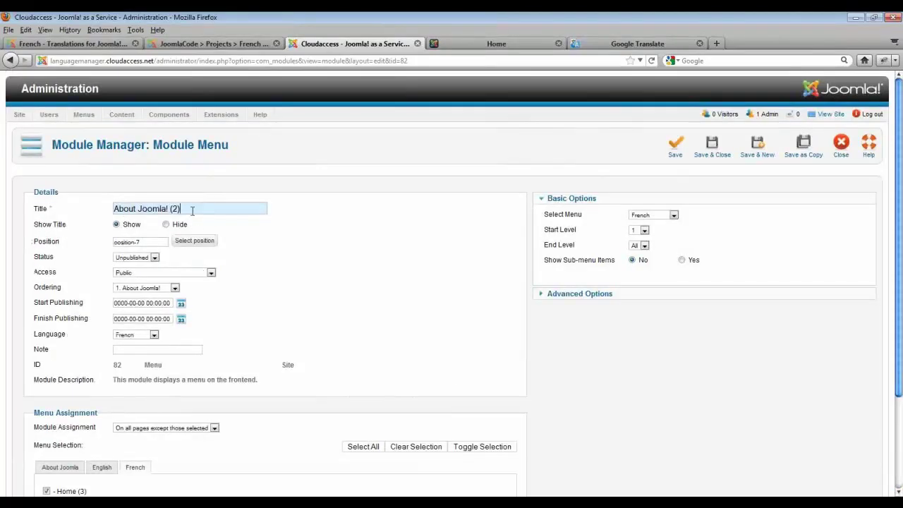
# Step: Rename the duplicated French module as About Joomla! and save and close it
pyautogui.press('BackSpace')
pyautogui.press('BackSpace')
pyautogui.press('BackSpace')
pyautogui.press('BackSpace')
pyautogui.scroll(-3, 363, 258)
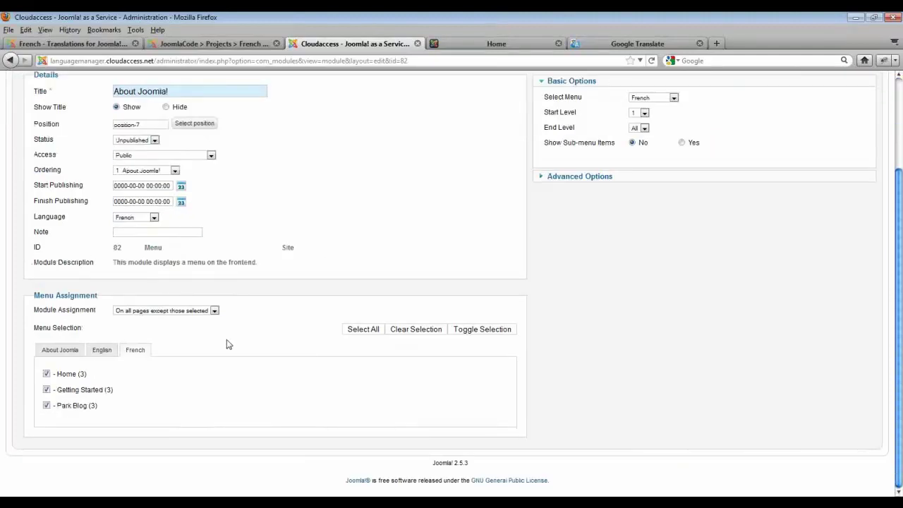
pyautogui.scroll(3, 289, 370)
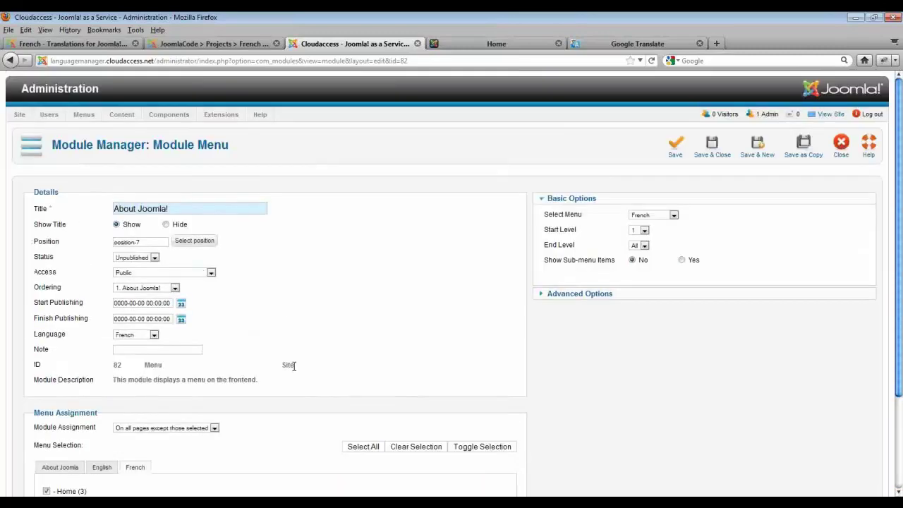
pyautogui.click(709, 154)
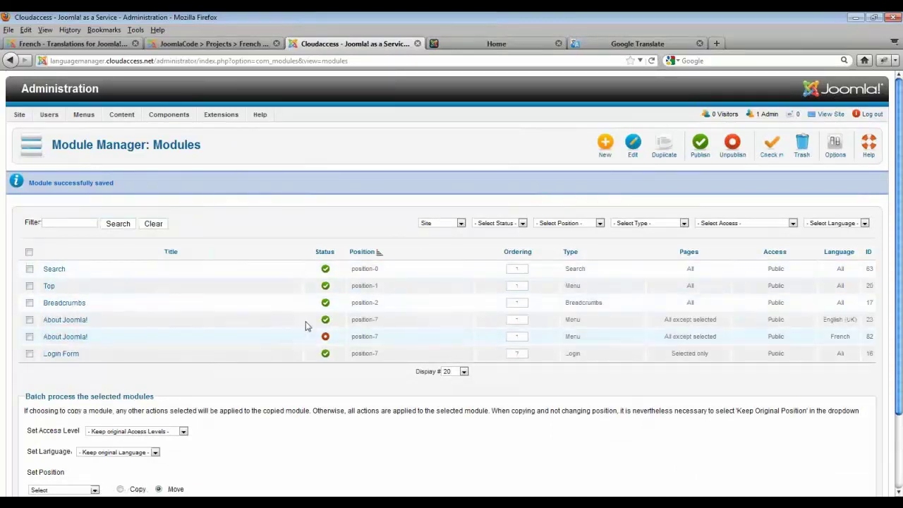
# Step: Create a Language Switcher module titled Language Switch with its title hidden
pyautogui.click(603, 144)
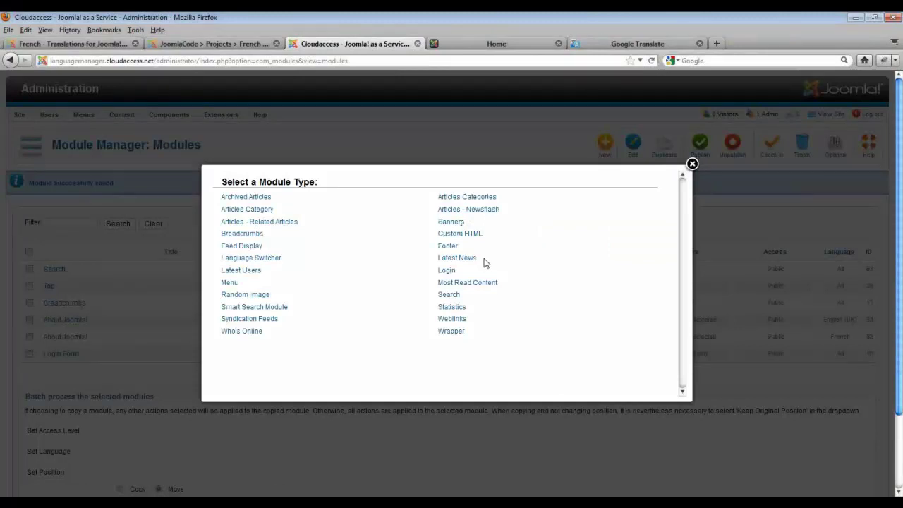
pyautogui.click(279, 258)
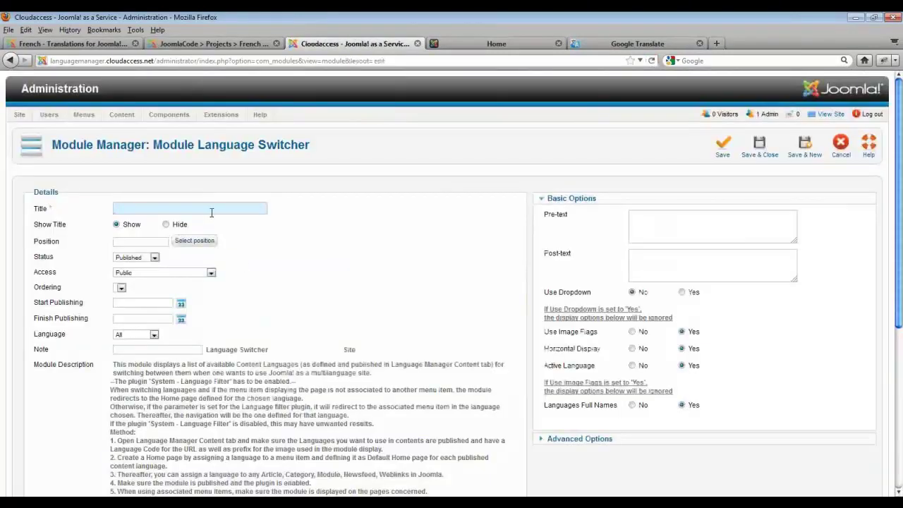
pyautogui.write('Language Switch')
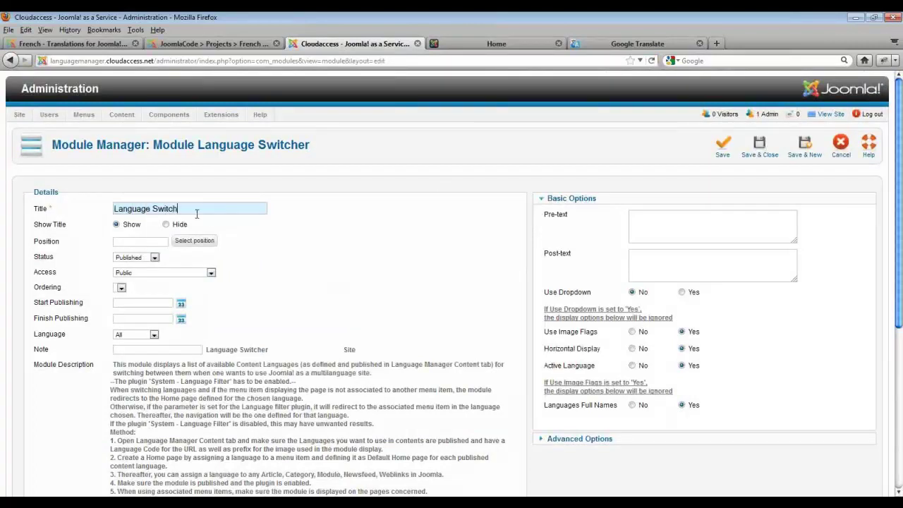
pyautogui.click(166, 224)
# Step: Filter the template positions by "position" and assign the Language Switch module to position-7
pyautogui.click(184, 244)
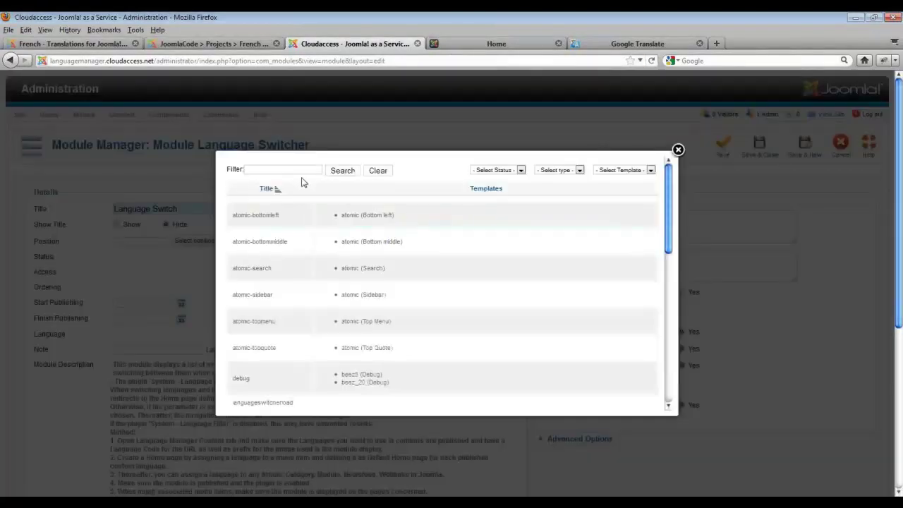
pyautogui.write('positio')
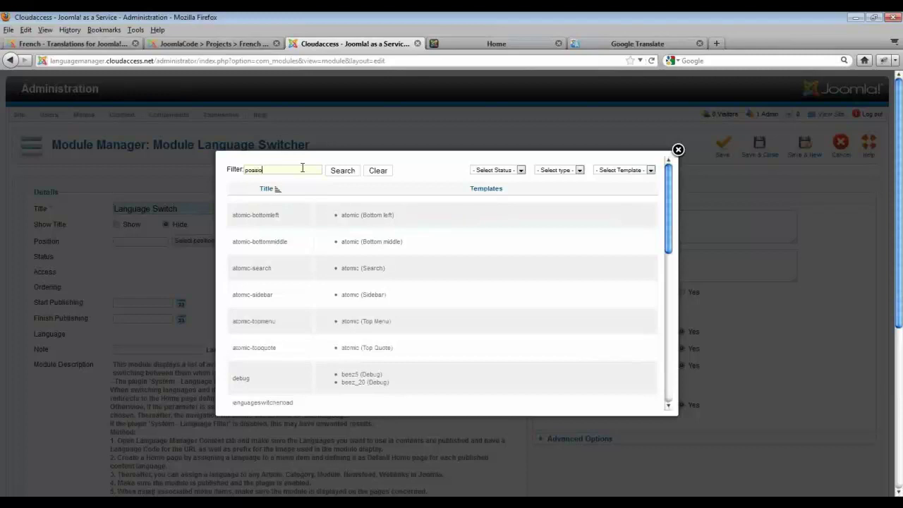
pyautogui.write('n')
pyautogui.press('Return')
pyautogui.scroll(-1, 284, 361)
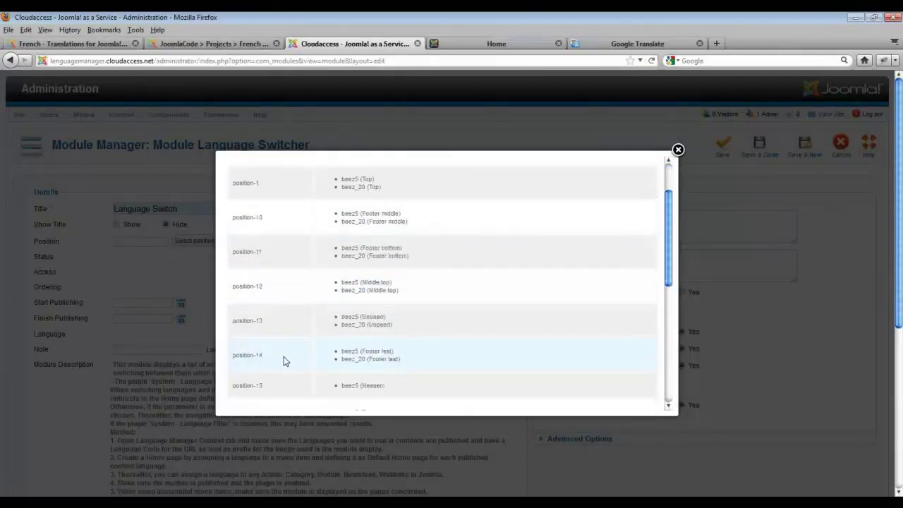
pyautogui.scroll(-5, 284, 357)
pyautogui.click(247, 402)
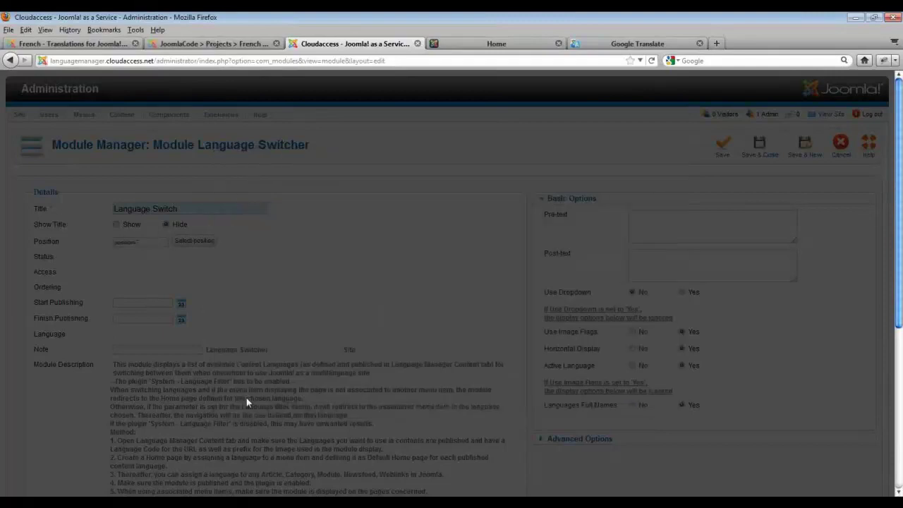
# Step: Review the Language Switch module's display options and menu assignment, and save and close the module
pyautogui.scroll(-2, 524, 252)
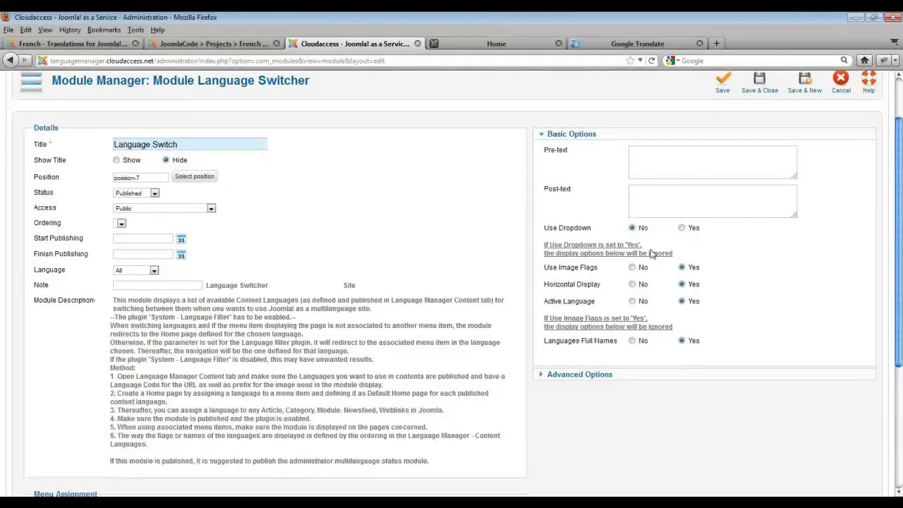
pyautogui.moveTo(577, 233)
pyautogui.moveTo(583, 273)
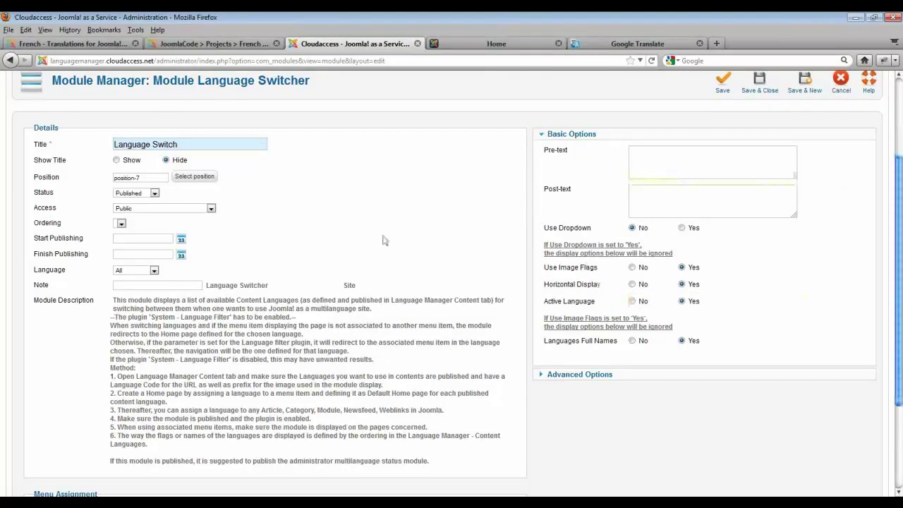
pyautogui.scroll(-5, 382, 240)
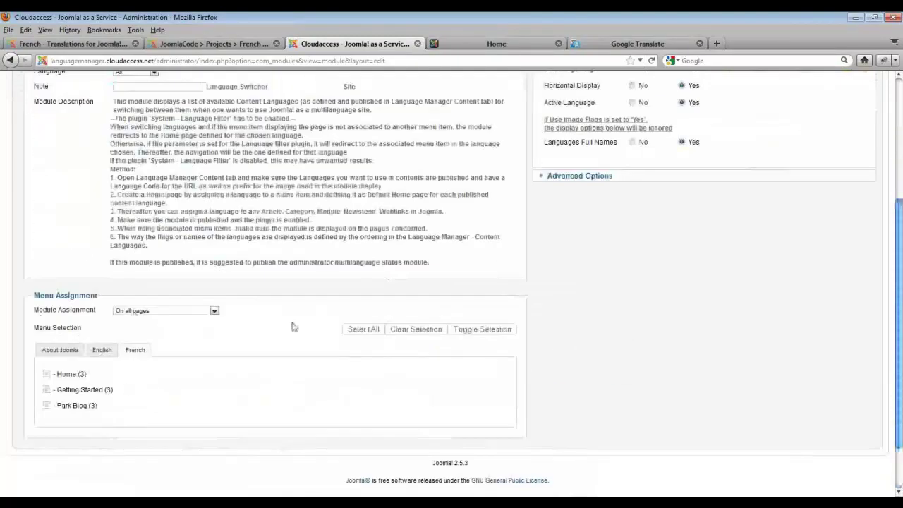
pyautogui.scroll(5, 294, 326)
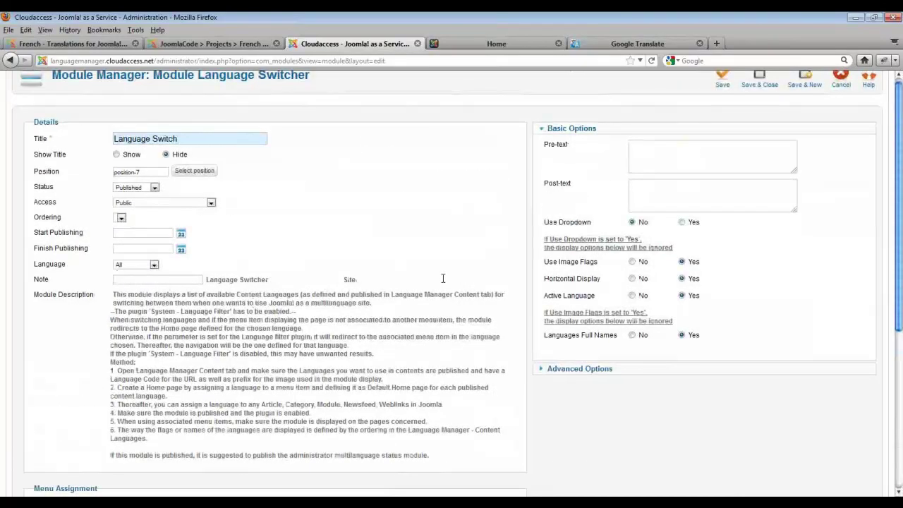
pyautogui.scroll(-5, 348, 379)
pyautogui.scroll(2, 348, 378)
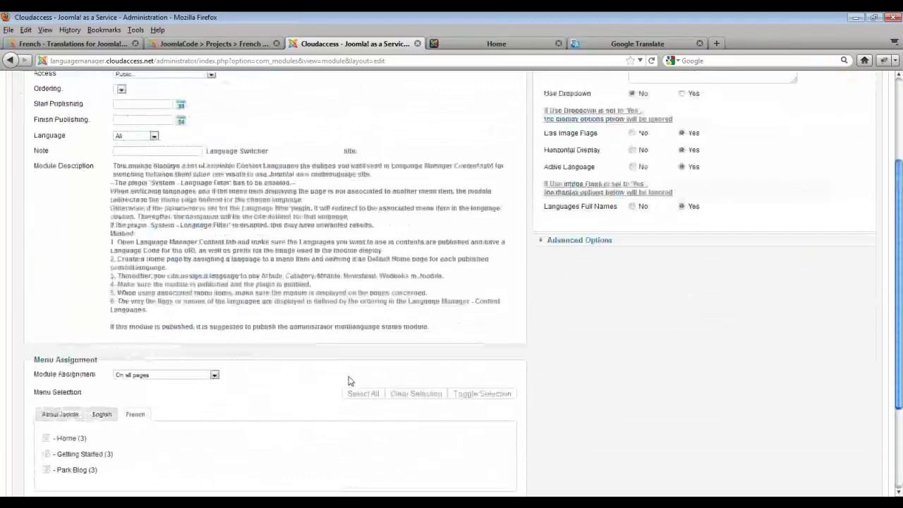
pyautogui.scroll(5, 348, 379)
pyautogui.click(760, 148)
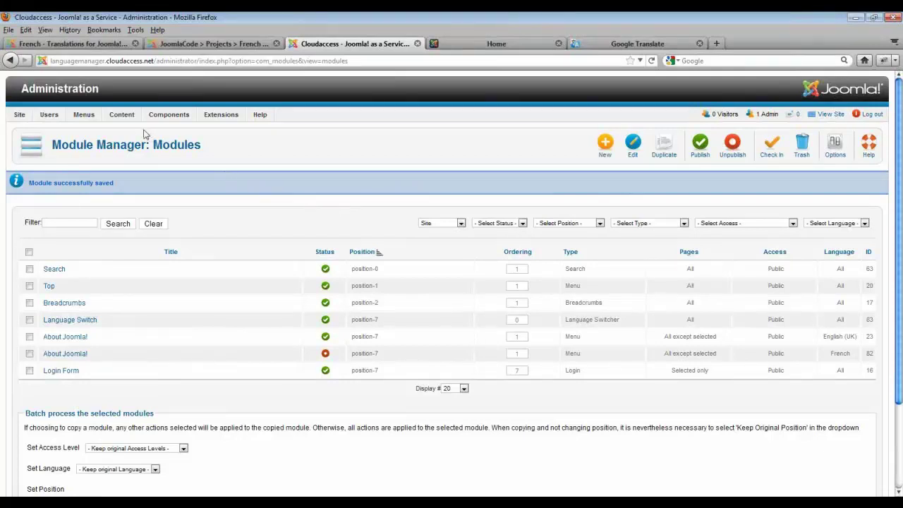
# Step: Open the Category Manager for articles
pyautogui.moveTo(130, 121)
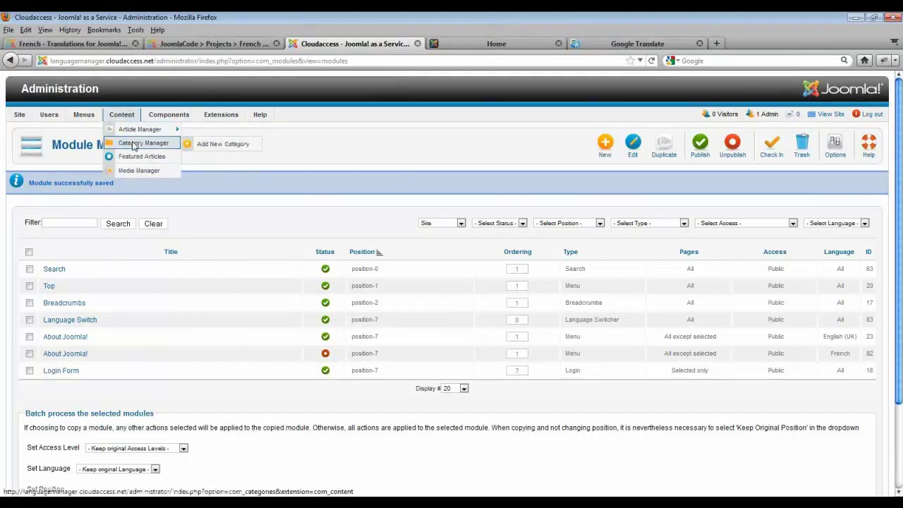
pyautogui.click(134, 144)
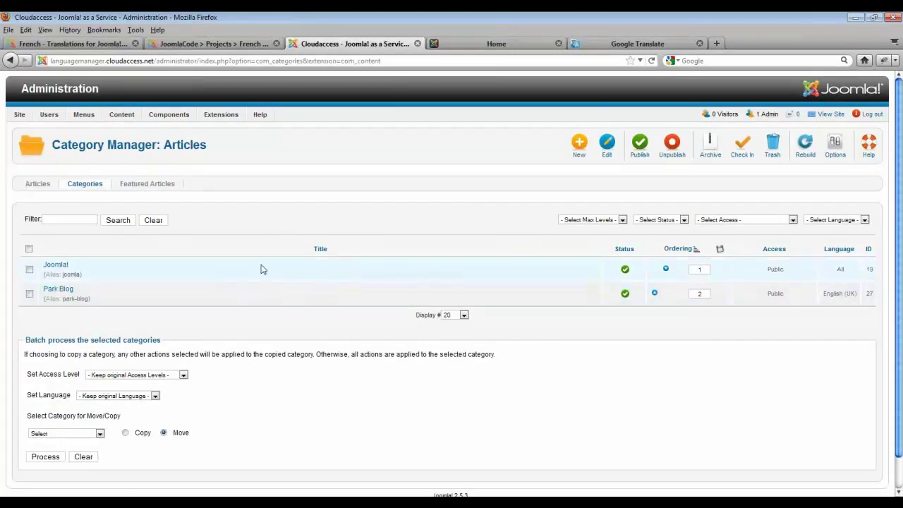
# Step: Batch-set the language of the Joomla! and Park Blog categories to English (UK)
pyautogui.click(29, 248)
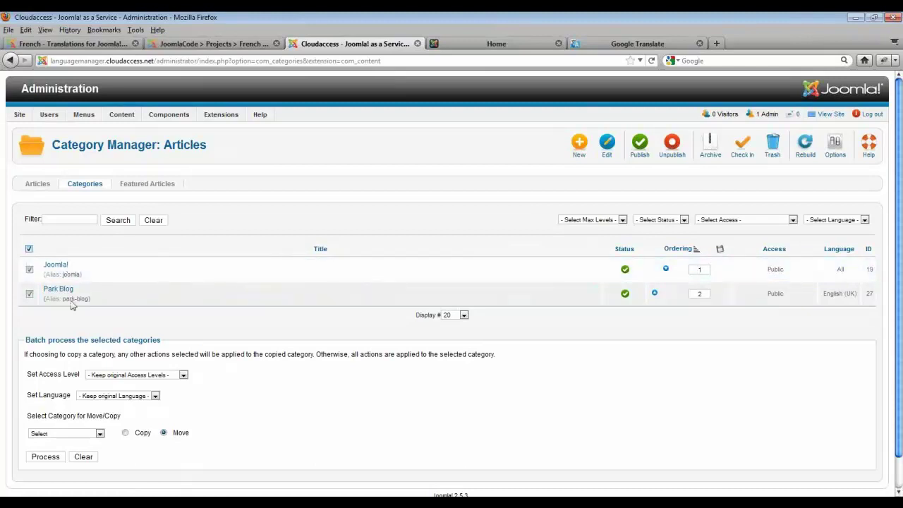
pyautogui.click(97, 398)
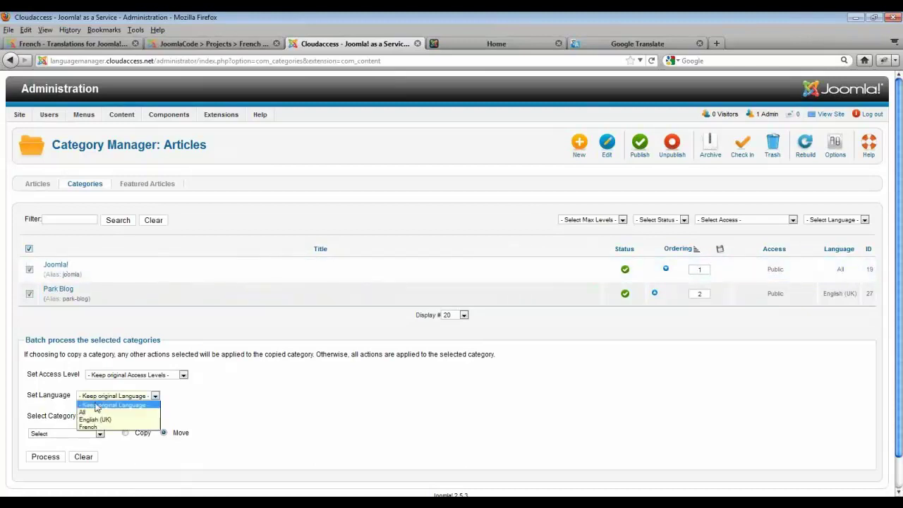
pyautogui.click(94, 419)
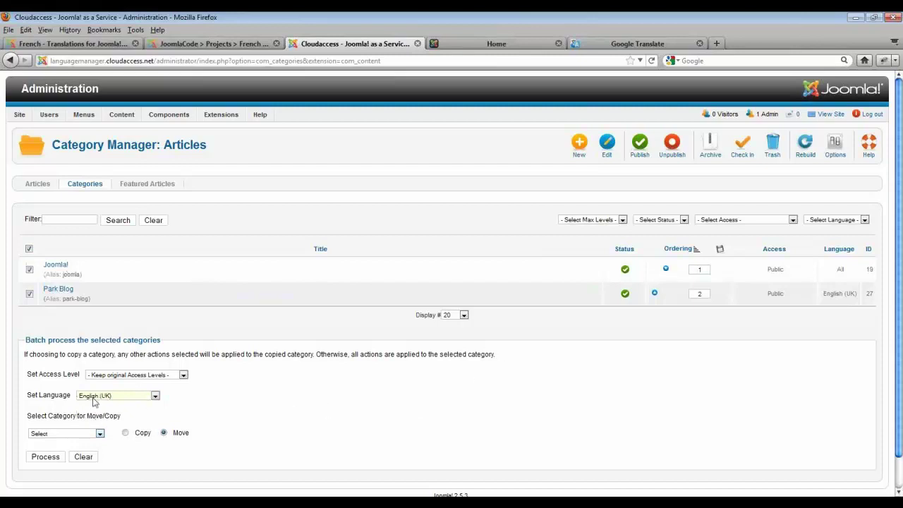
pyautogui.click(49, 457)
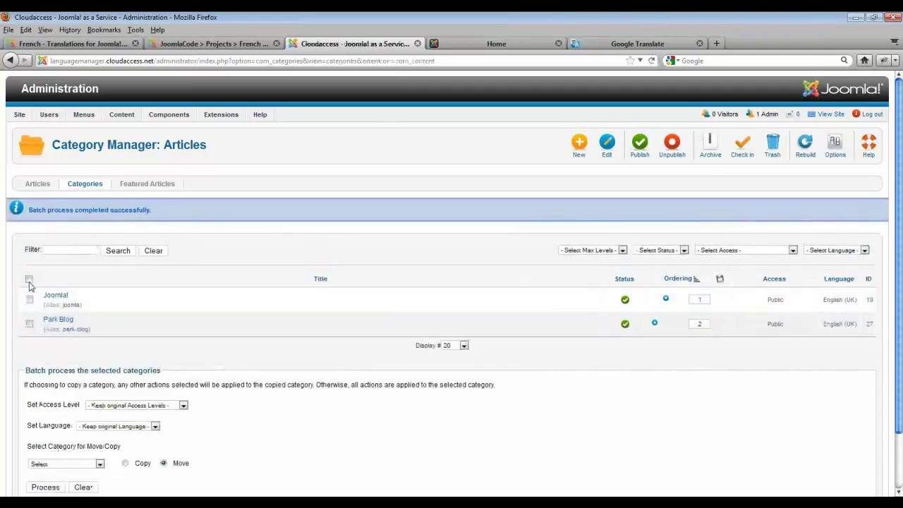
# Step: Try to batch-copy the Joomla! and Park Blog categories without choosing a destination category
pyautogui.click(29, 280)
pyautogui.scroll(-2, 510, 299)
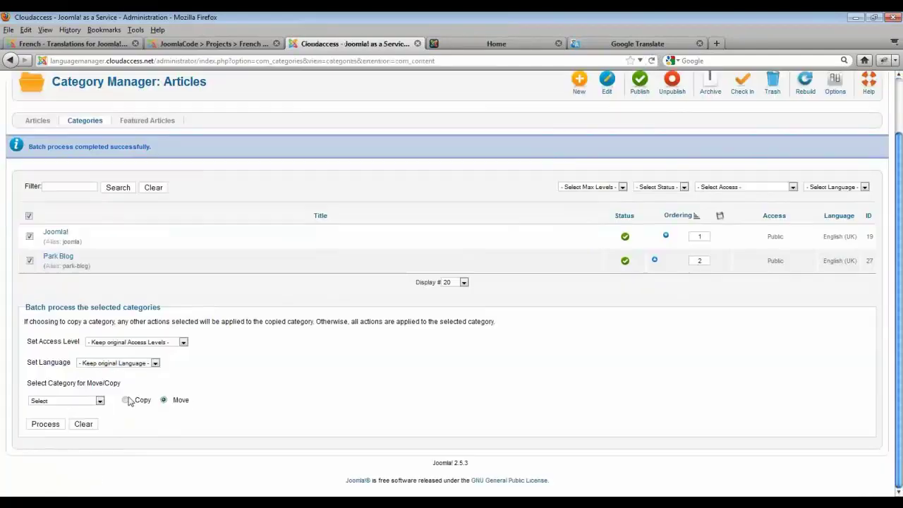
pyautogui.click(125, 400)
pyautogui.click(86, 401)
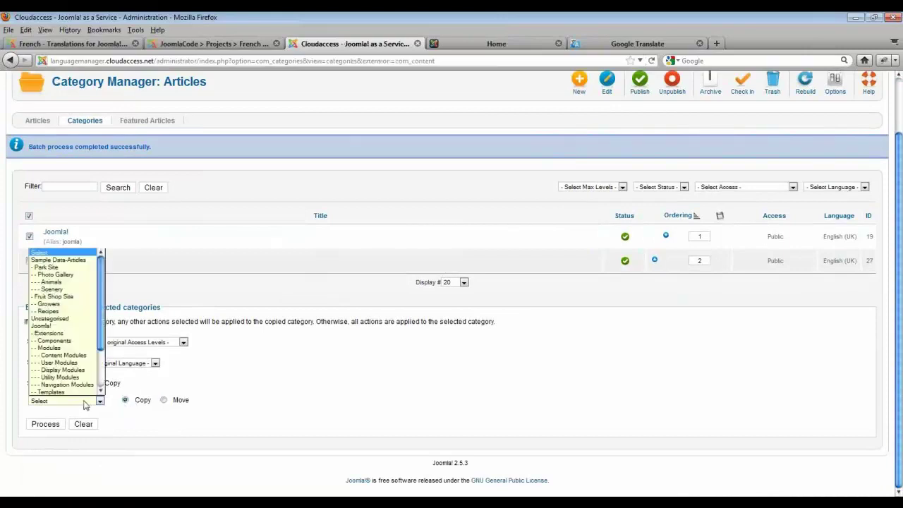
pyautogui.click(79, 415)
pyautogui.click(55, 423)
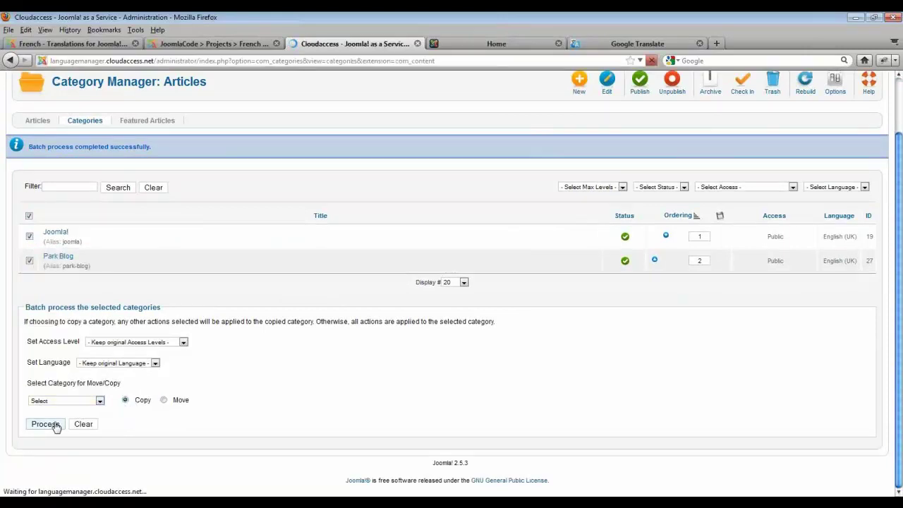
# Step: Try to run a batch move to the root level with no categories selected
pyautogui.scroll(-2, 113, 416)
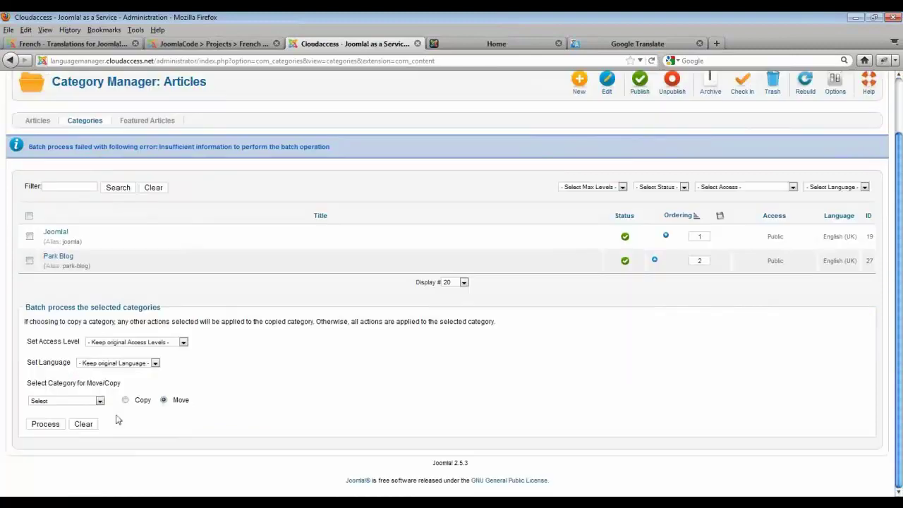
pyautogui.click(100, 400)
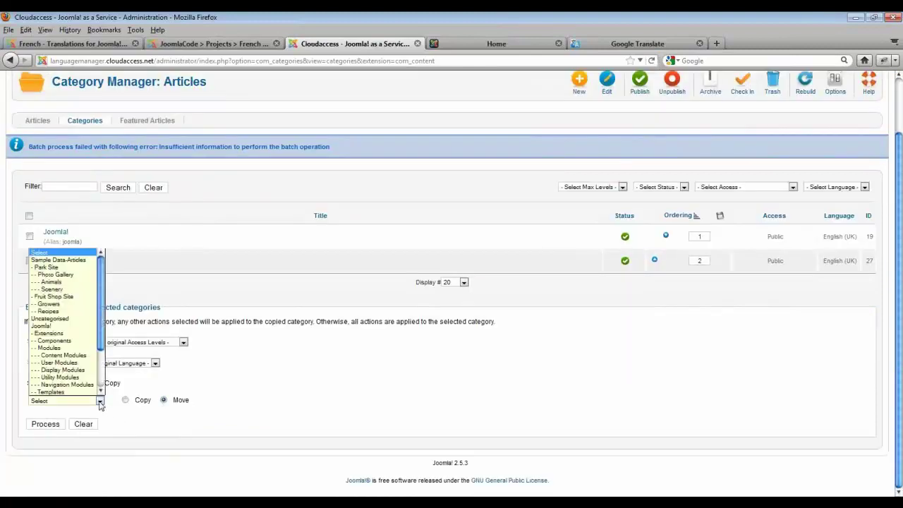
pyautogui.click(74, 261)
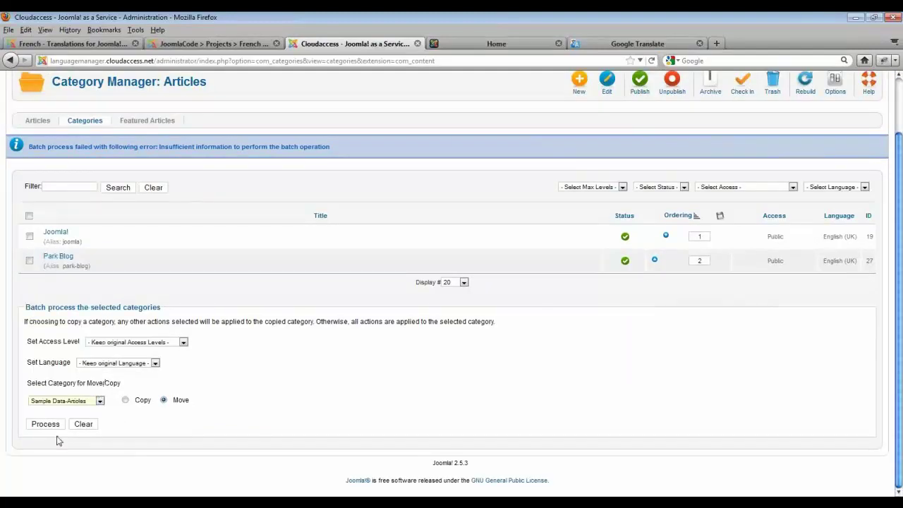
pyautogui.click(99, 401)
pyautogui.scroll(-5, 92, 386)
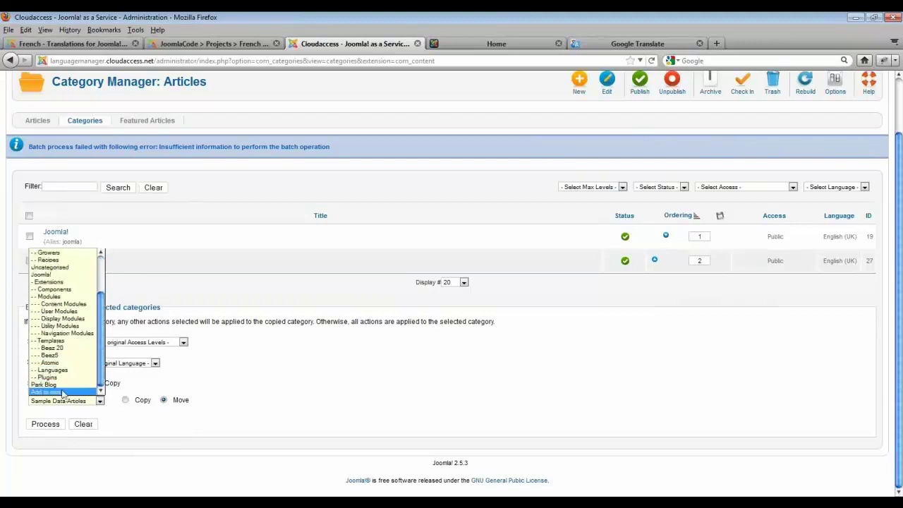
pyautogui.click(64, 388)
pyautogui.click(45, 424)
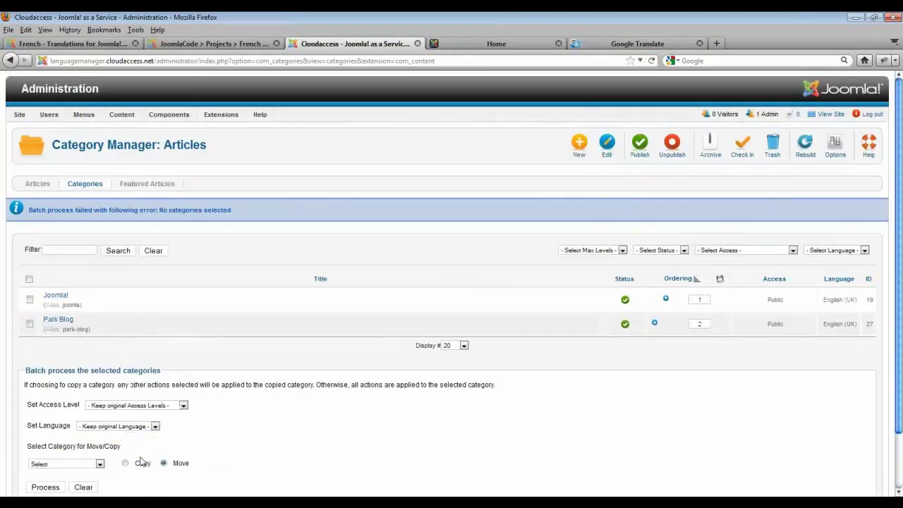
# Step: Try twice to run a batch copy to the root level with no categories selected
pyautogui.click(125, 462)
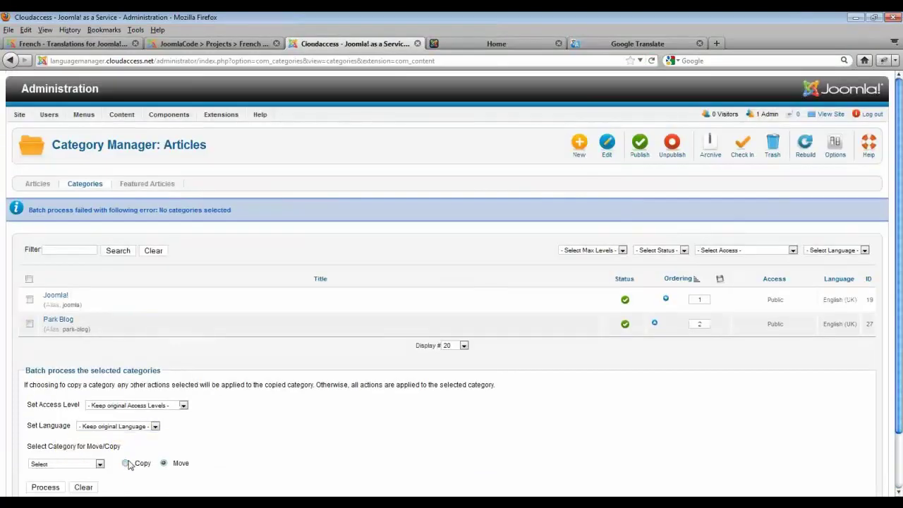
pyautogui.click(89, 464)
pyautogui.scroll(-5, 67, 395)
pyautogui.click(62, 455)
pyautogui.scroll(-2, 47, 445)
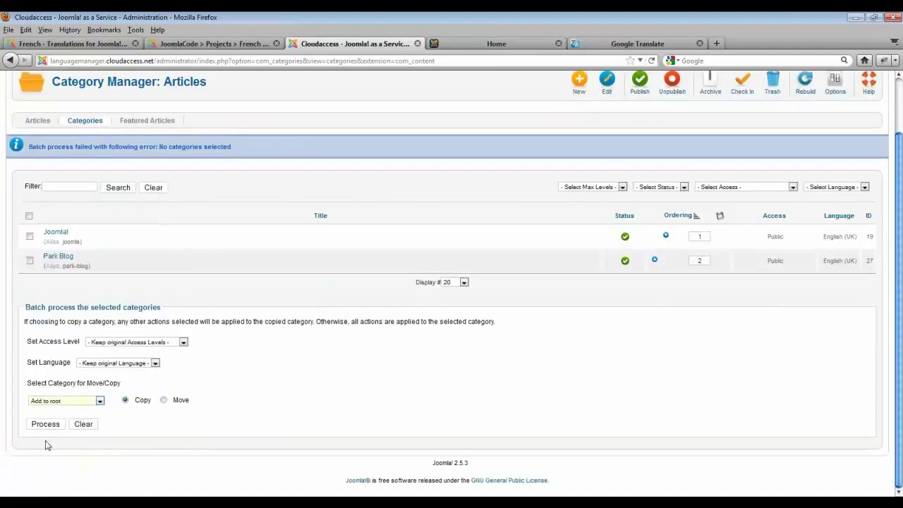
pyautogui.click(49, 426)
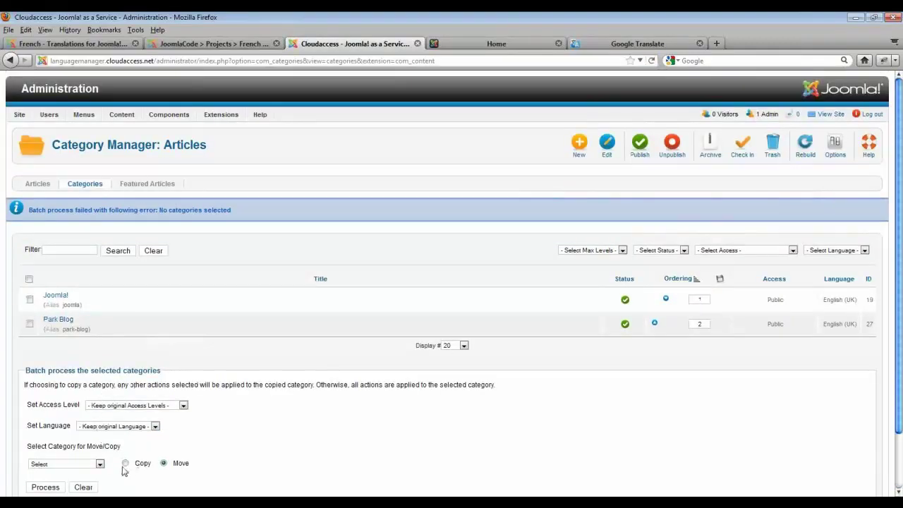
pyautogui.click(125, 463)
pyautogui.click(99, 463)
pyautogui.scroll(-5, 69, 423)
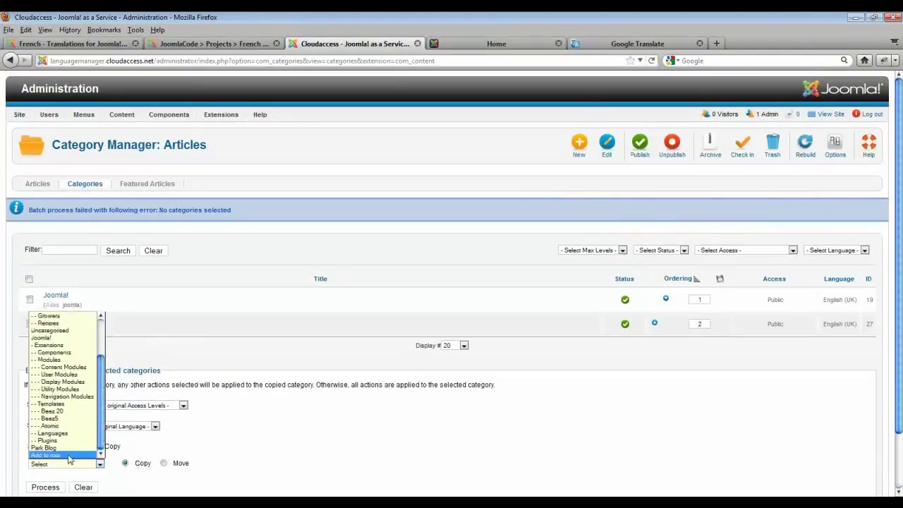
pyautogui.click(68, 455)
pyautogui.click(58, 486)
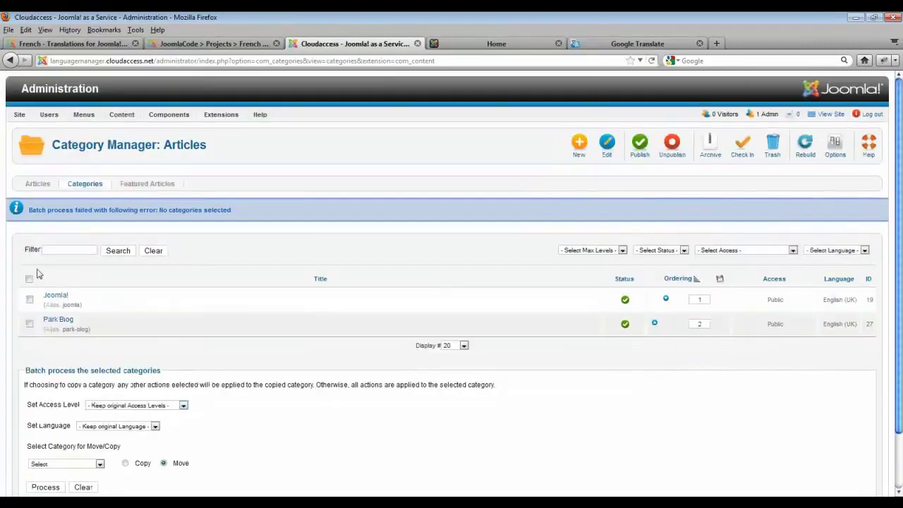
# Step: Batch-copy both the Joomla! and Park Blog categories to the root level using Add to root
pyautogui.click(29, 279)
pyautogui.scroll(-2, 52, 302)
pyautogui.click(124, 400)
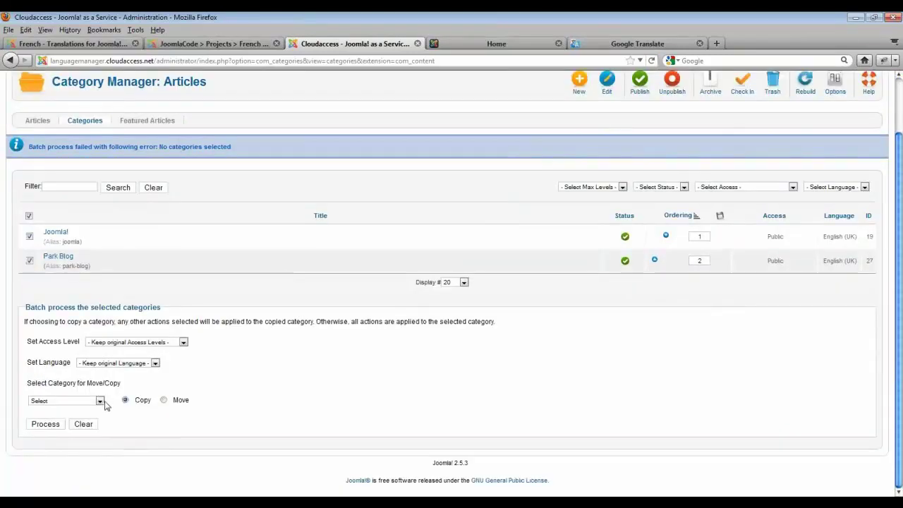
pyautogui.click(101, 402)
pyautogui.click(97, 401)
pyautogui.click(94, 405)
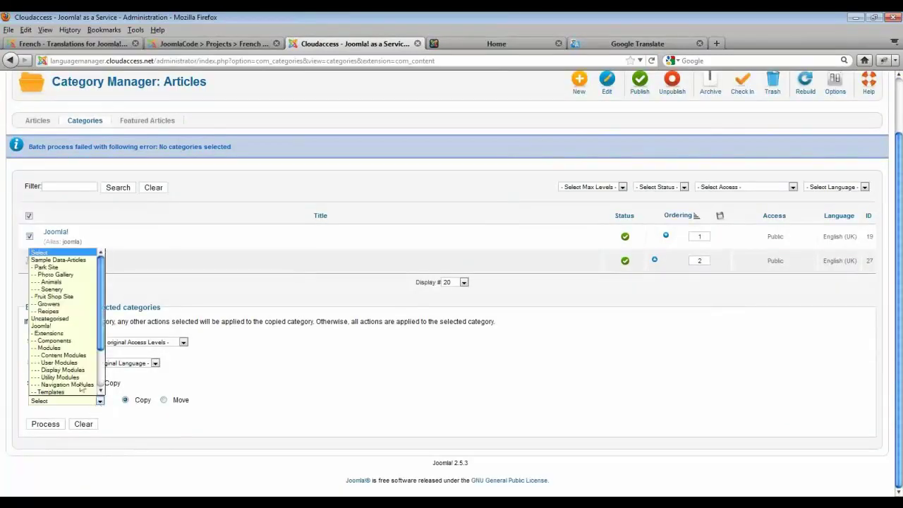
pyautogui.scroll(-3, 103, 343)
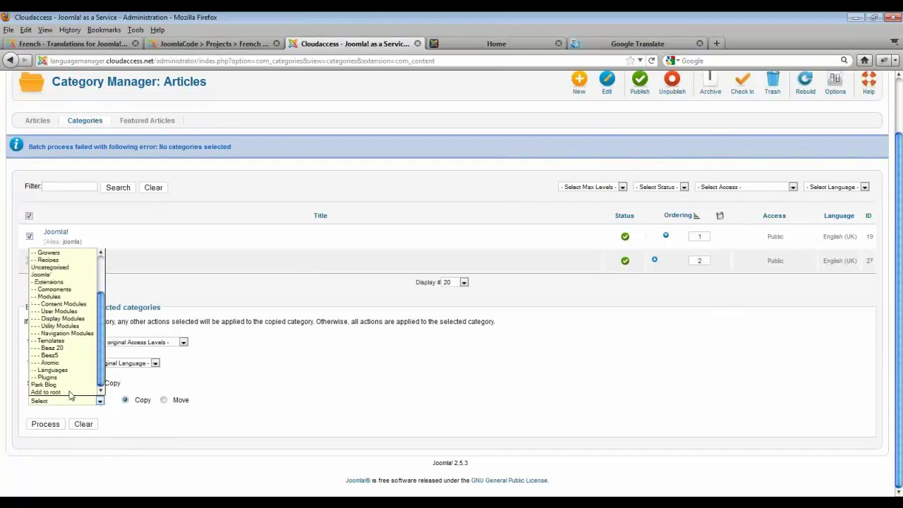
pyautogui.click(69, 392)
pyautogui.click(57, 426)
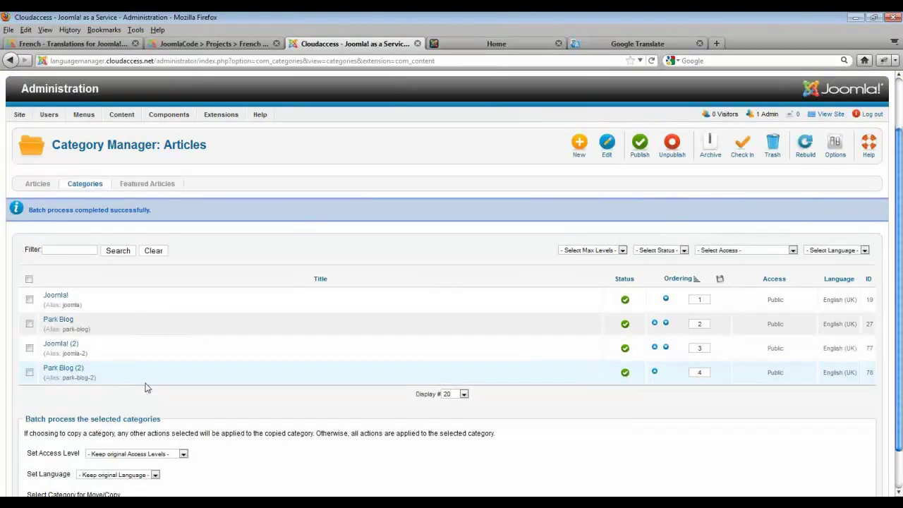
# Step: Batch-set the language of the copied categories Joomla! (2) and Park Blog (2) to French
pyautogui.scroll(-3, 144, 387)
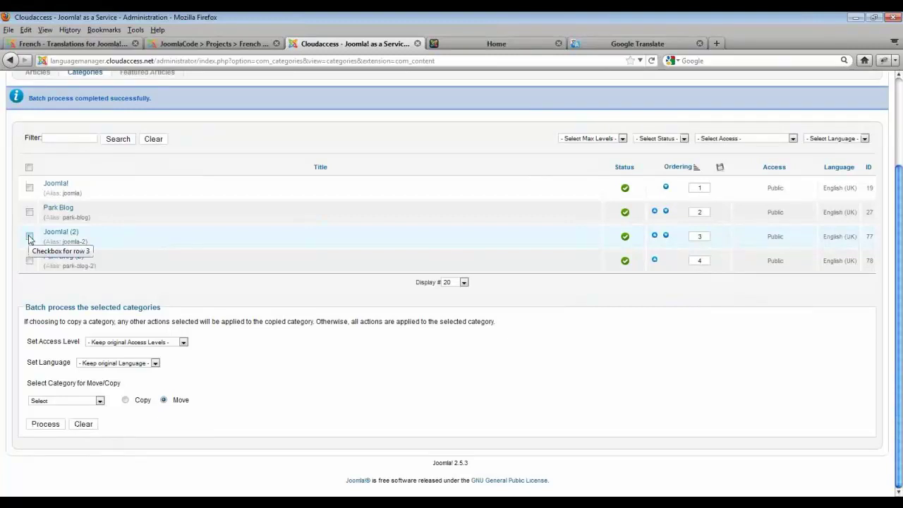
pyautogui.click(30, 237)
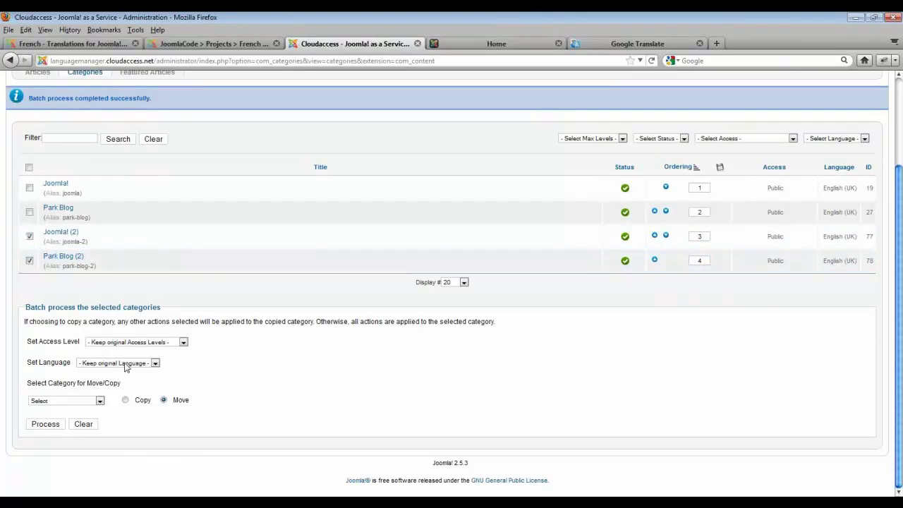
pyautogui.click(124, 365)
pyautogui.click(99, 393)
pyautogui.click(56, 428)
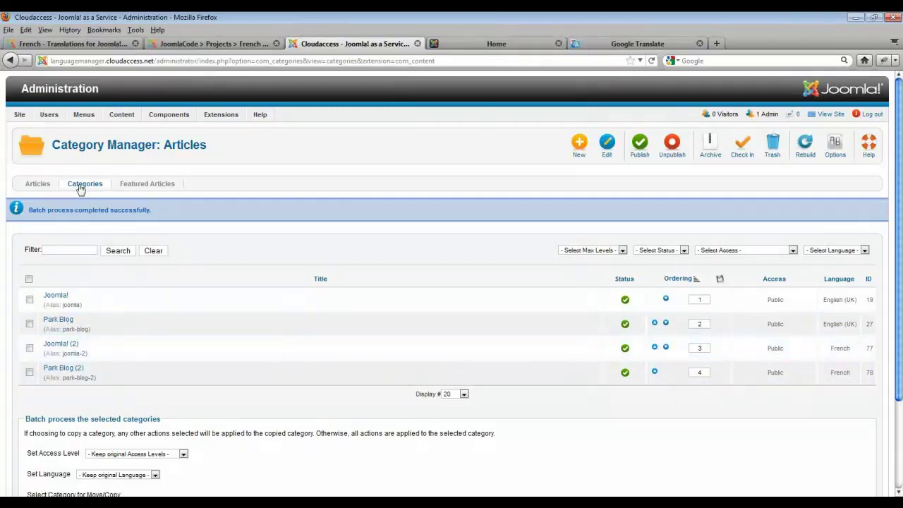
# Step: Open the Article Manager and look through the list of English and French articles
pyautogui.click(41, 187)
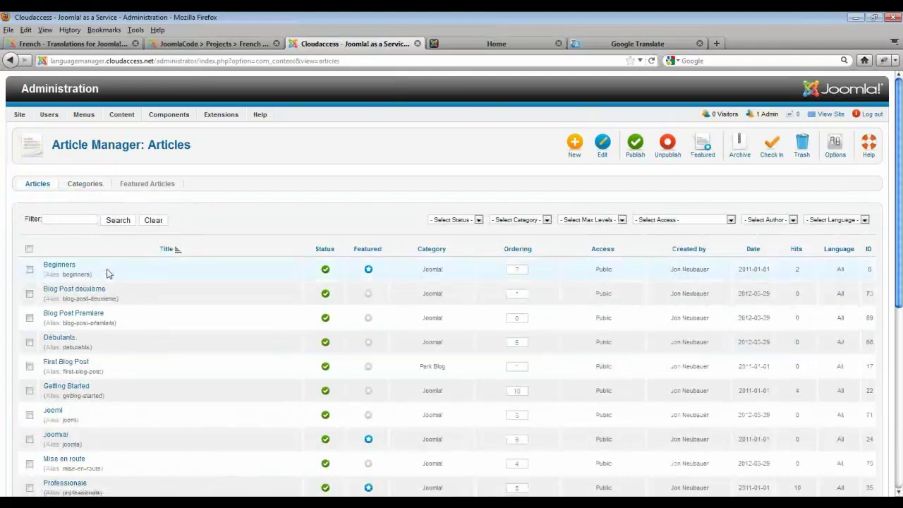
pyautogui.scroll(-2, 148, 317)
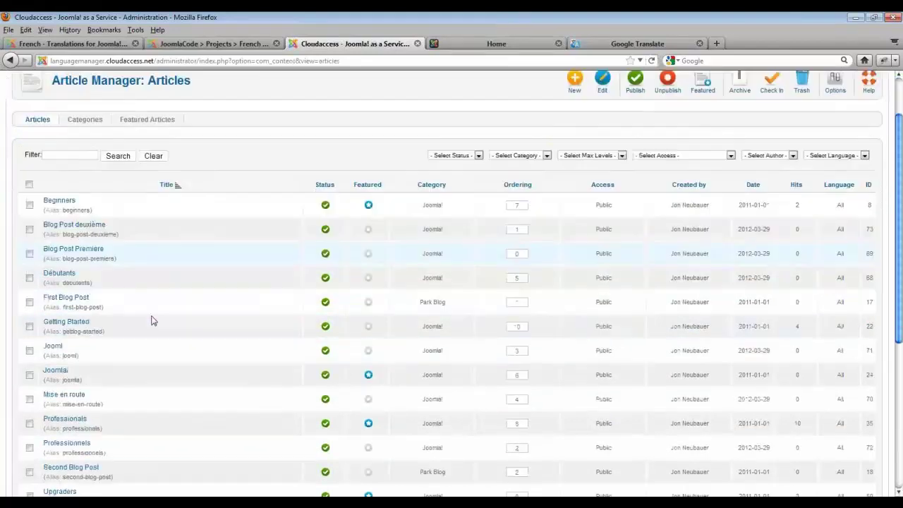
pyautogui.scroll(-2, 176, 332)
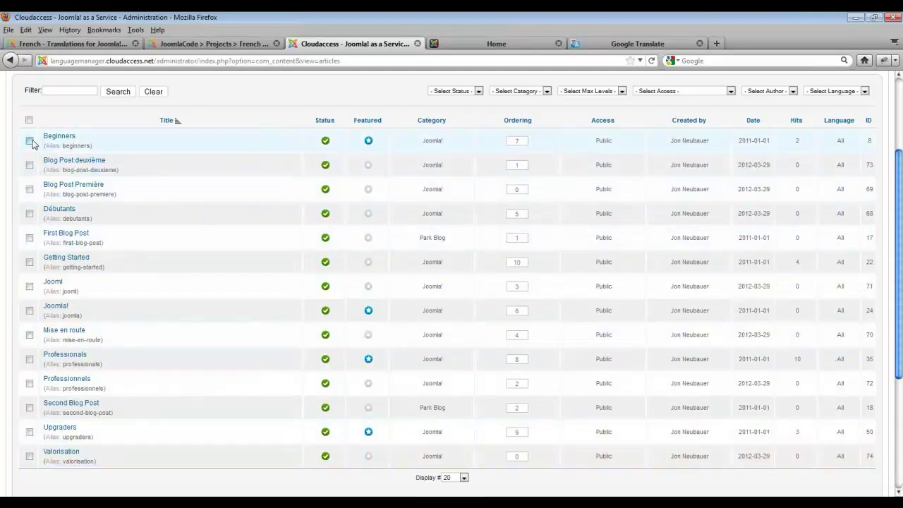
# Step: Batch-set the language of Beginners, First Blog Post, Getting Started, Joomla!, Professionals, Second Blog Post and Upgraders to English (UK), and check the list
pyautogui.click(30, 237)
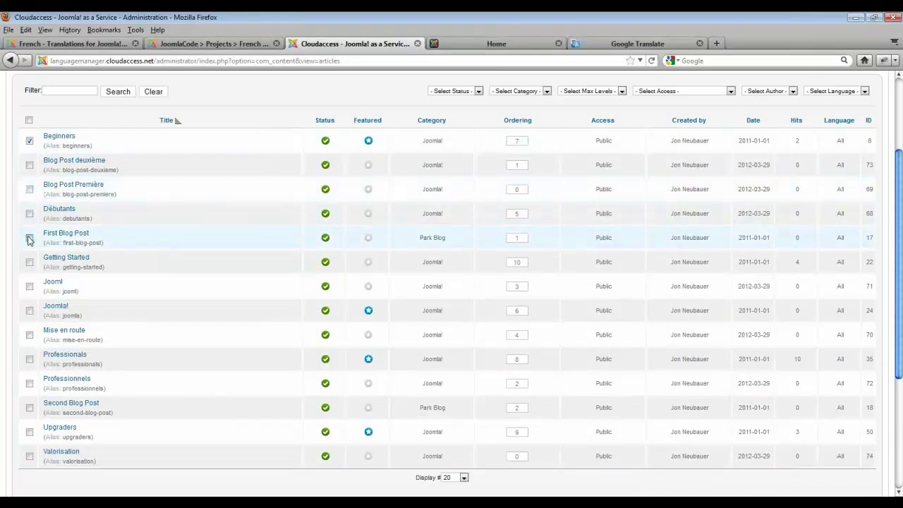
pyautogui.click(30, 262)
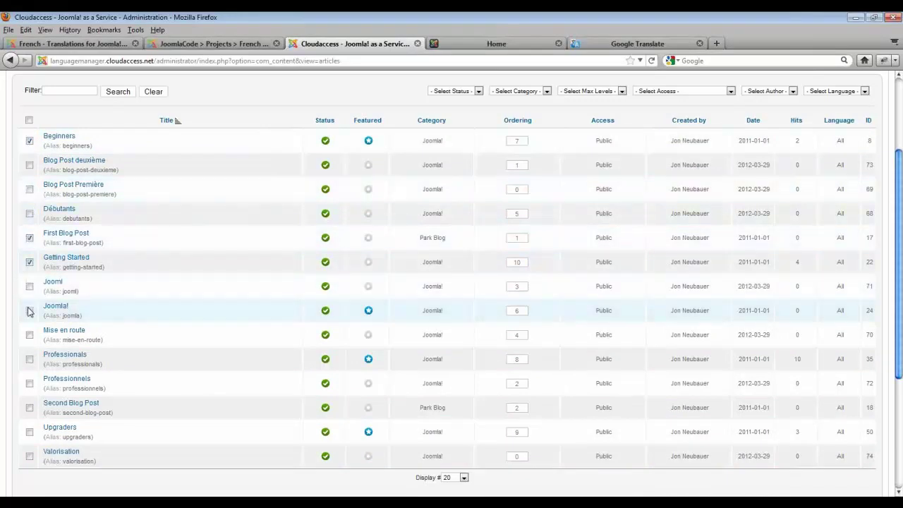
pyautogui.click(30, 310)
pyautogui.scroll(-2, 101, 368)
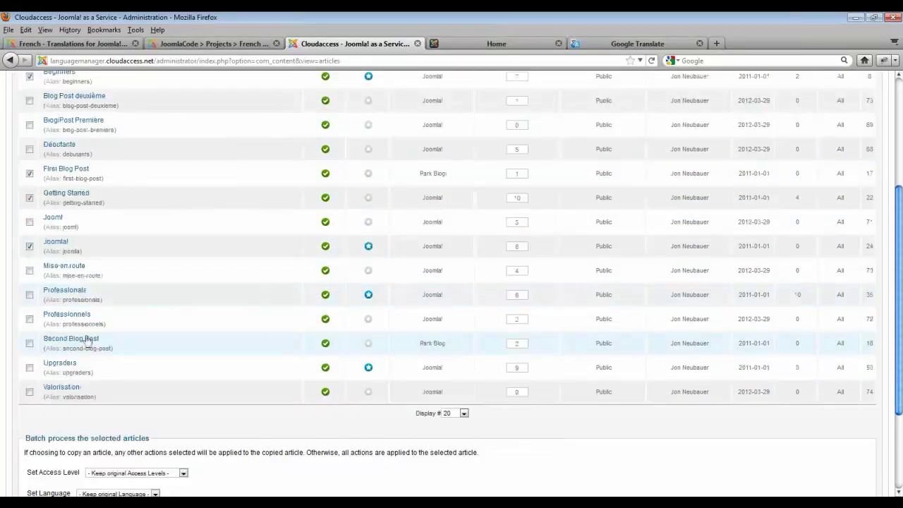
pyautogui.click(30, 344)
pyautogui.click(30, 296)
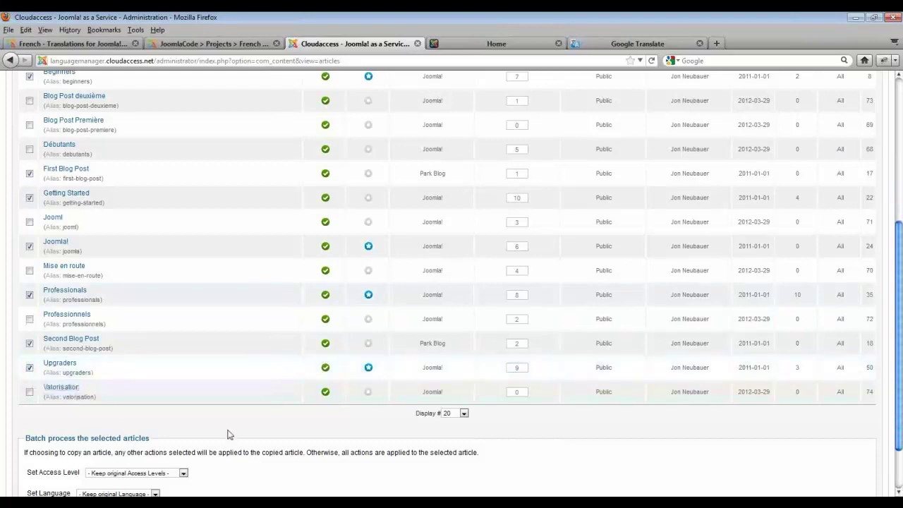
pyautogui.scroll(-3, 228, 435)
pyautogui.click(135, 363)
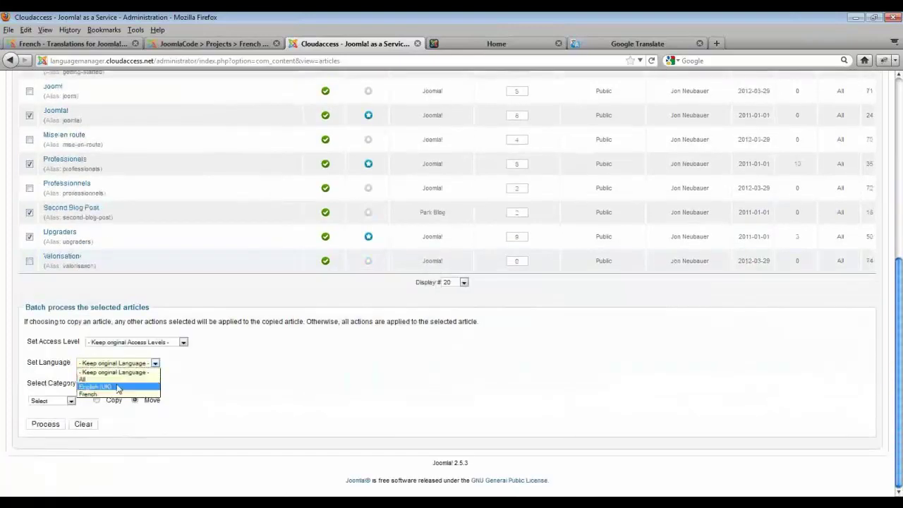
pyautogui.click(117, 385)
pyautogui.click(51, 425)
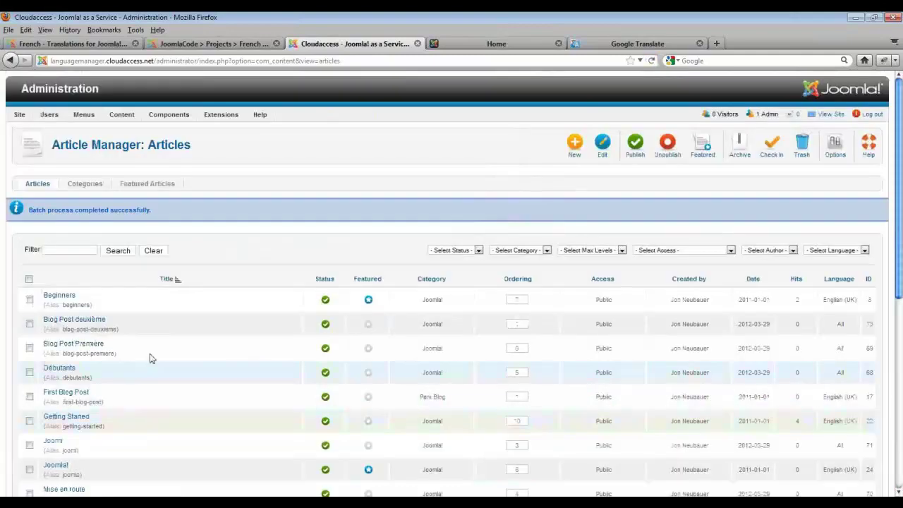
pyautogui.scroll(-3, 195, 298)
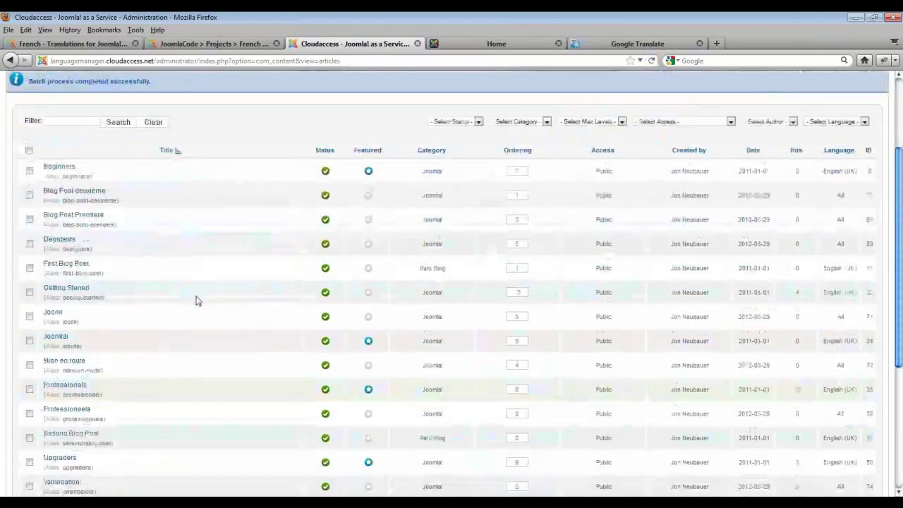
pyautogui.scroll(3, 590, 228)
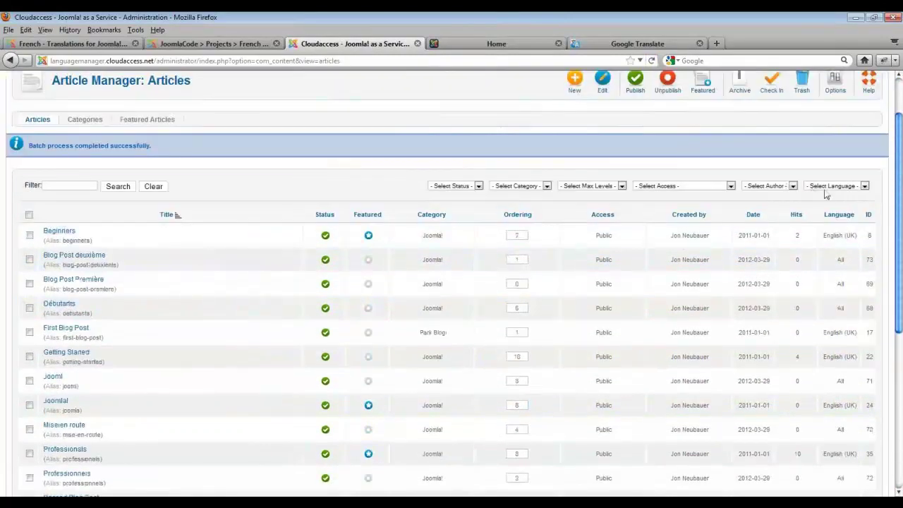
# Step: Filter the article list to those assigned to language All and batch-set the language of every listed article to French
pyautogui.click(827, 187)
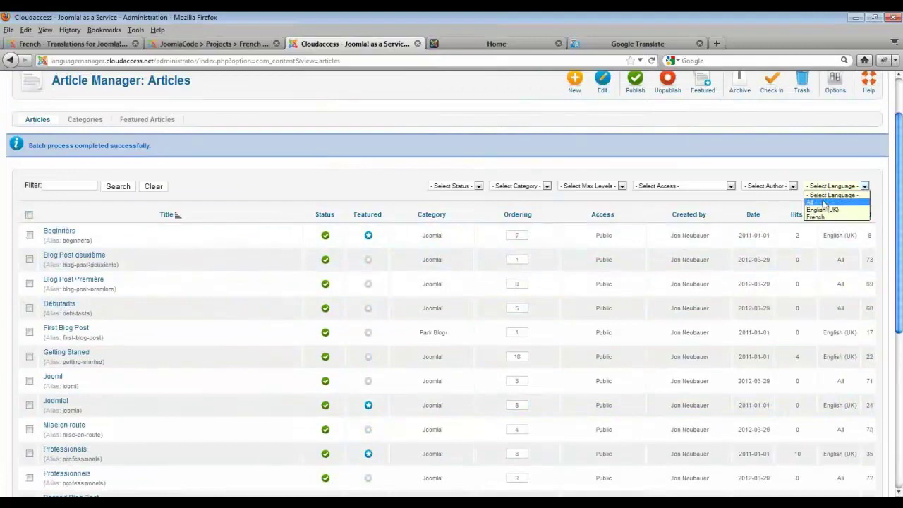
pyautogui.click(824, 200)
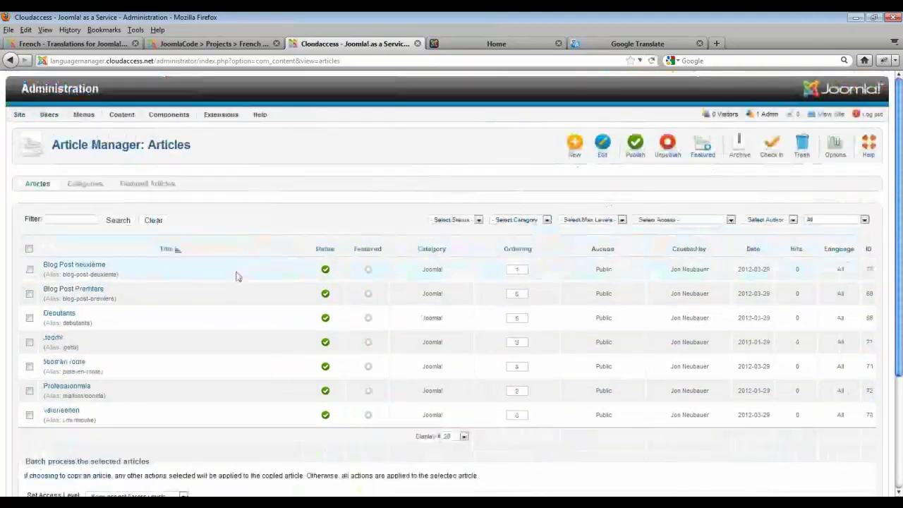
pyautogui.scroll(-2, 235, 303)
pyautogui.scroll(-2, 237, 311)
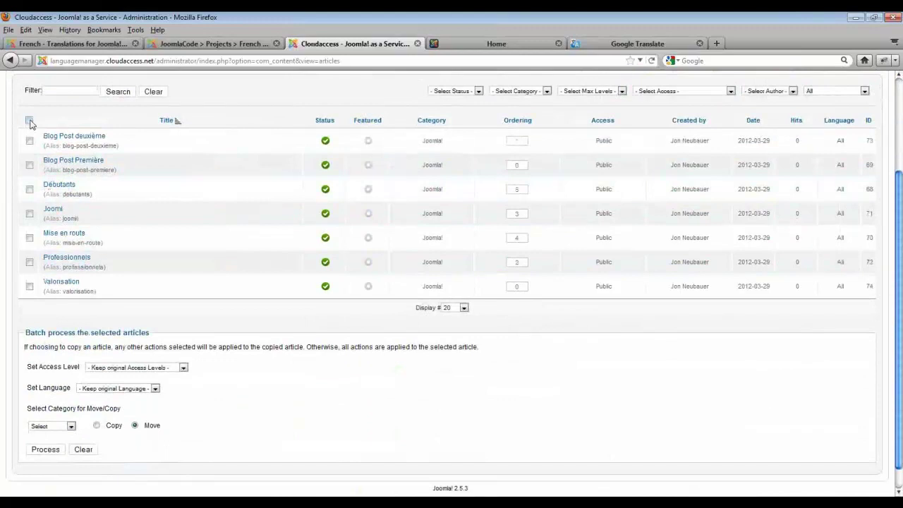
pyautogui.click(30, 122)
pyautogui.click(125, 389)
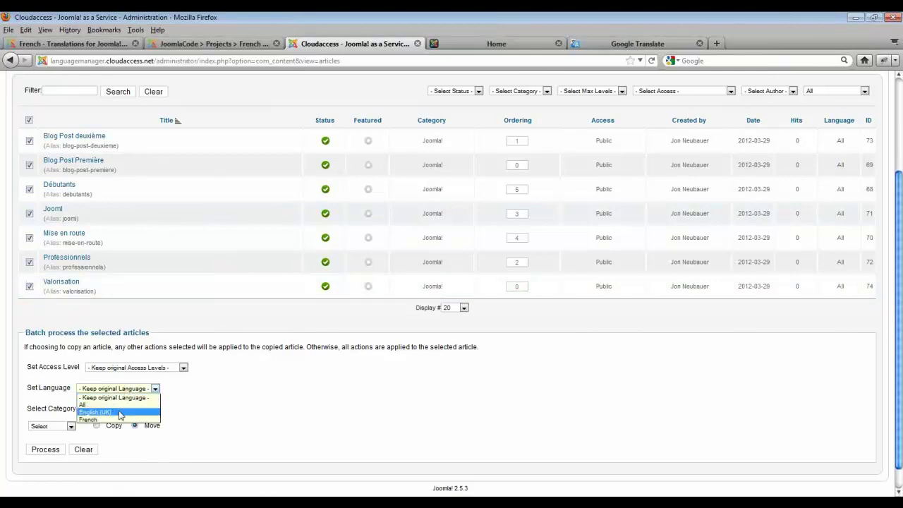
pyautogui.click(49, 457)
pyautogui.click(45, 450)
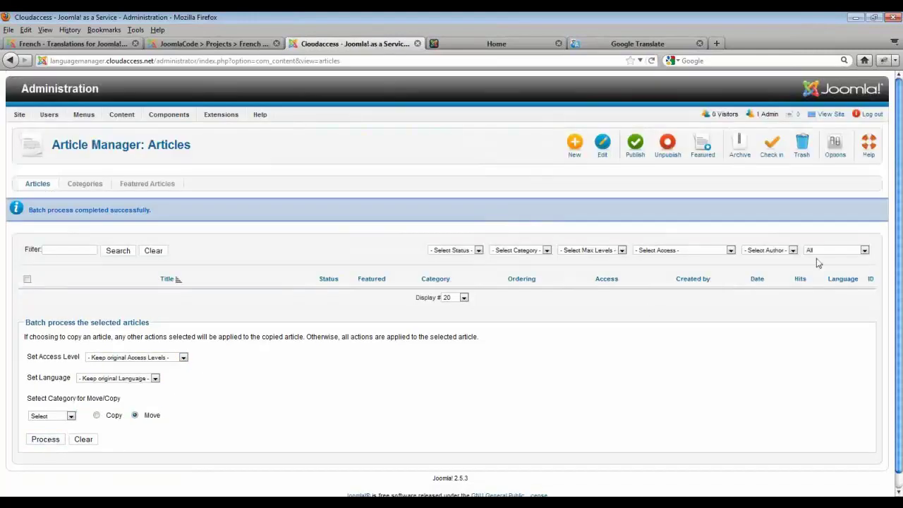
# Step: Filter the articles to French and batch-move Débutants, Jooml, Mise en route, Professionnels and Valorisation to the Joomla! (2) category
pyautogui.click(830, 252)
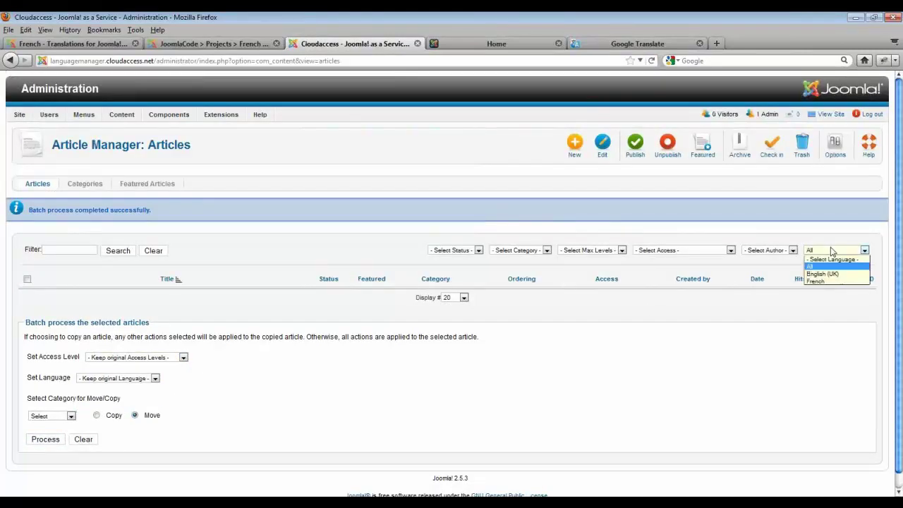
pyautogui.click(822, 282)
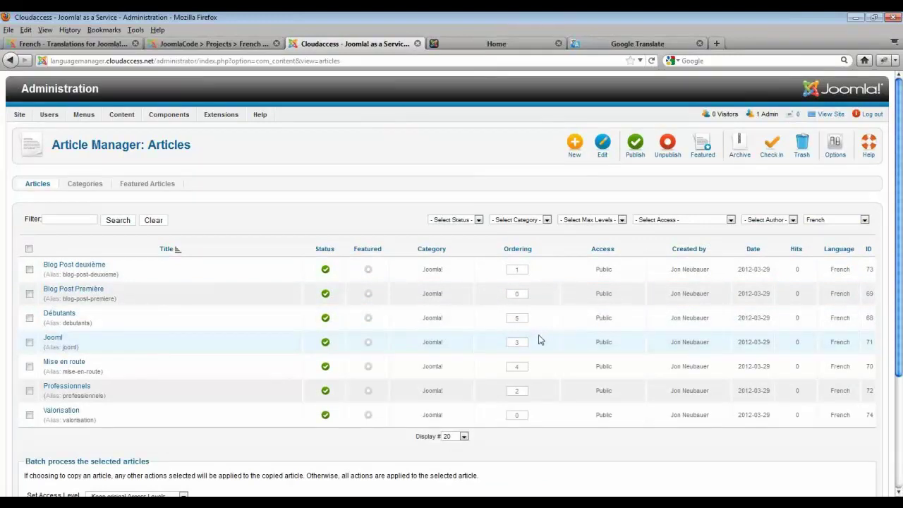
pyautogui.click(29, 415)
pyautogui.click(29, 391)
pyautogui.click(29, 366)
pyautogui.click(29, 342)
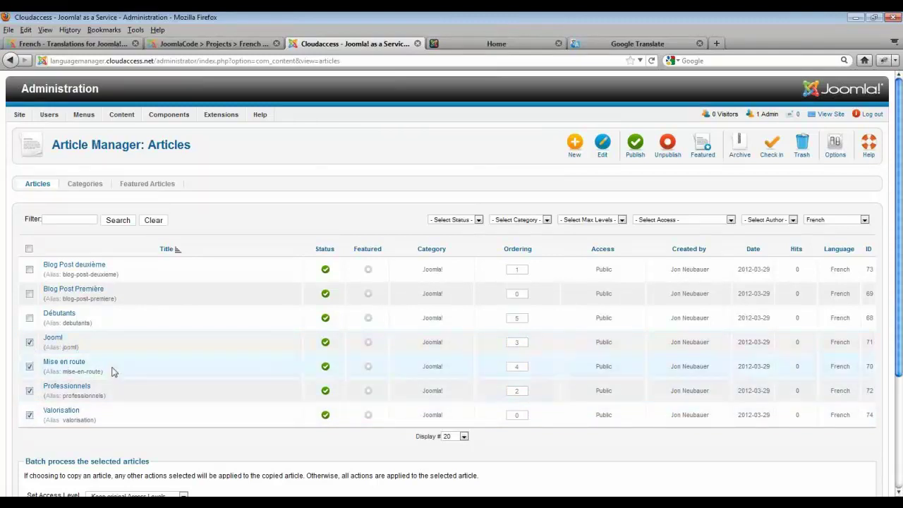
pyautogui.scroll(-3, 170, 397)
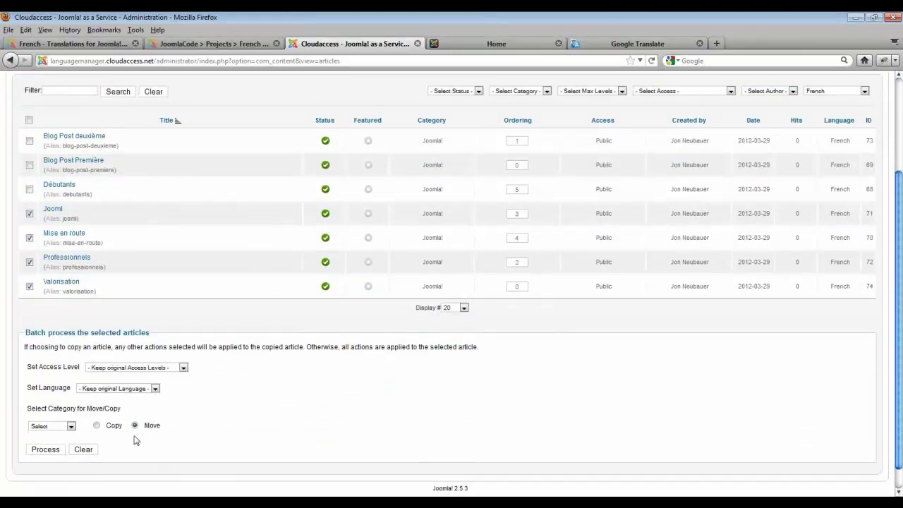
pyautogui.scroll(-1, 116, 438)
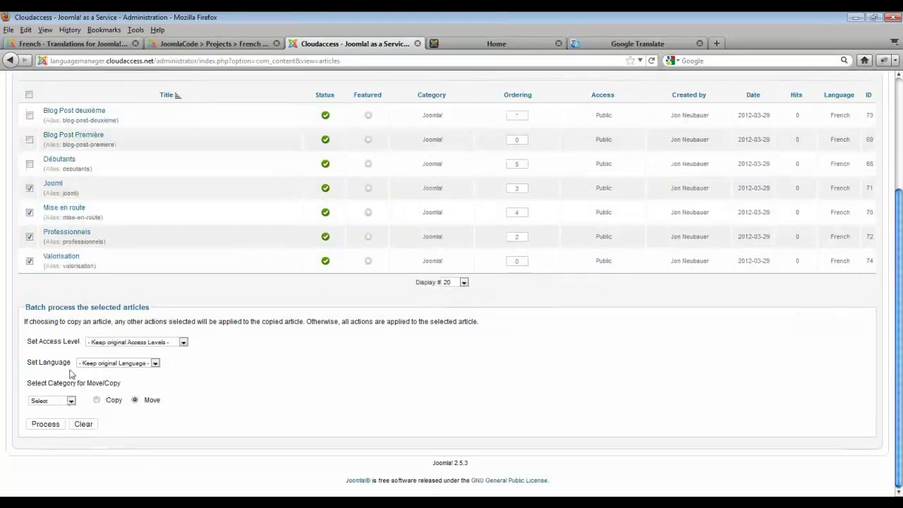
pyautogui.click(29, 164)
pyautogui.click(59, 402)
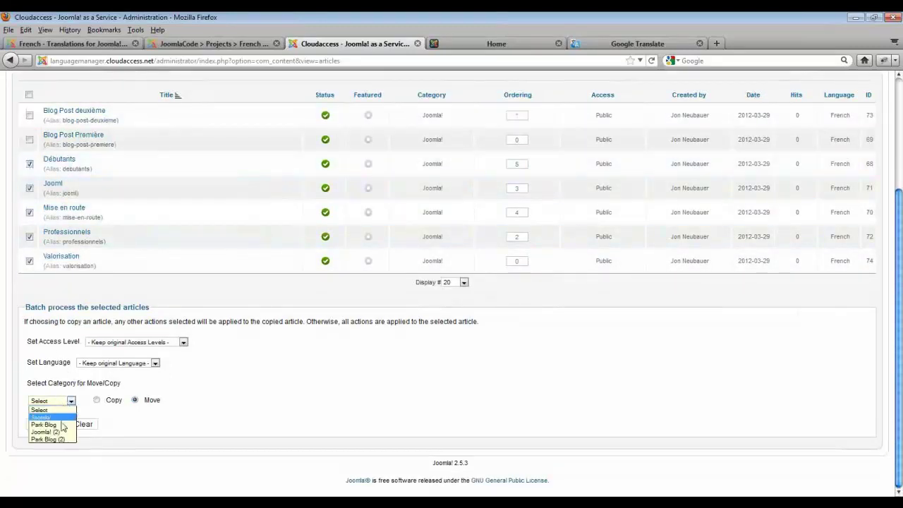
pyautogui.click(63, 437)
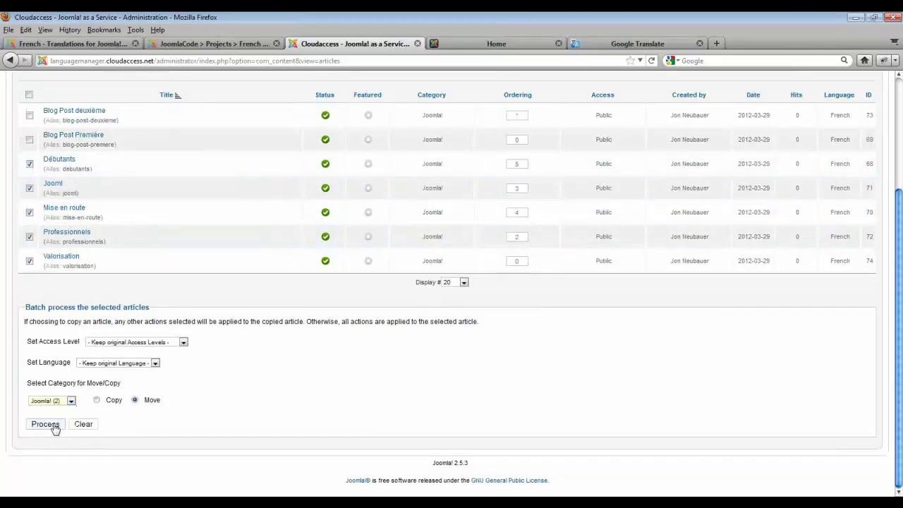
pyautogui.click(55, 427)
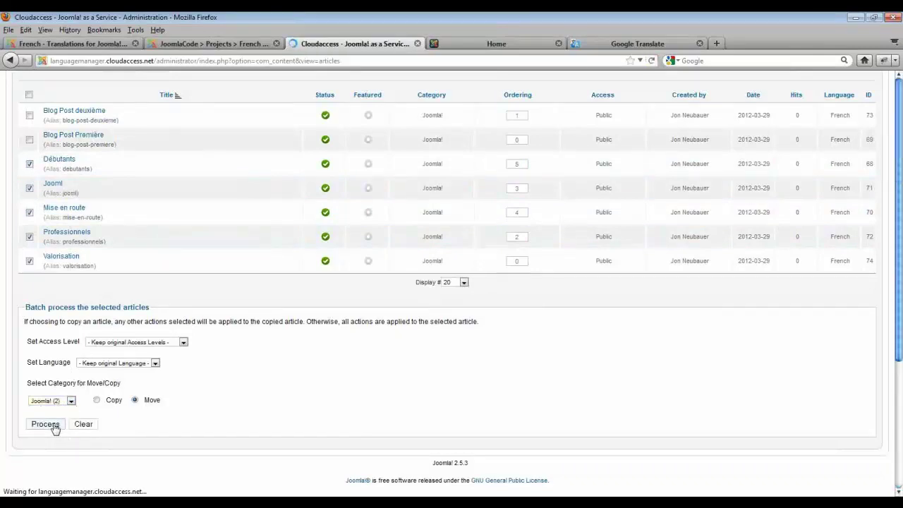
# Step: Batch-move the articles Blog Post deuxième and Blog Post Première to the Park Blog (2) category
pyautogui.scroll(-3, 260, 437)
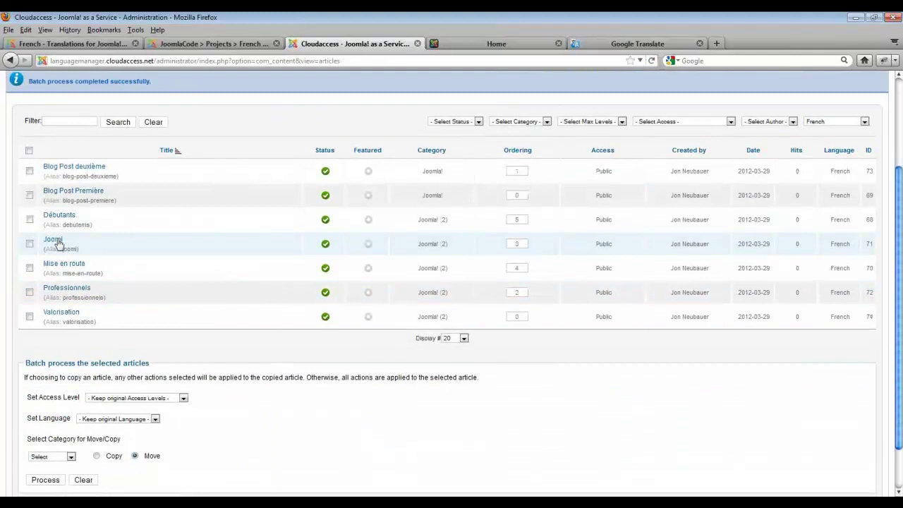
pyautogui.click(29, 195)
pyautogui.click(29, 172)
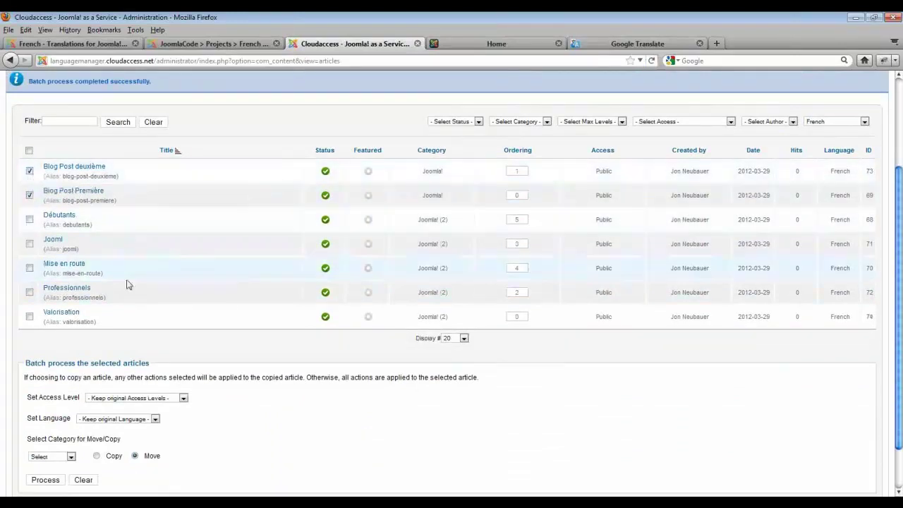
pyautogui.scroll(-2, 70, 405)
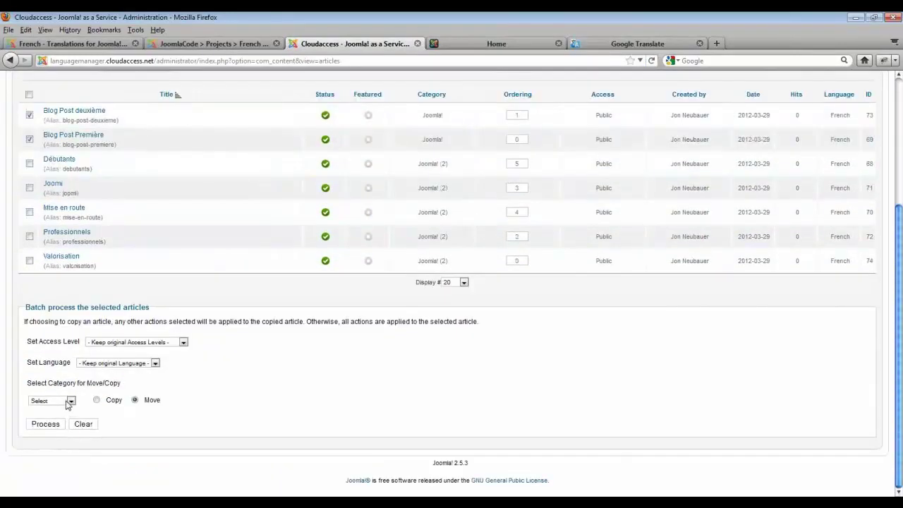
pyautogui.click(70, 401)
pyautogui.click(51, 427)
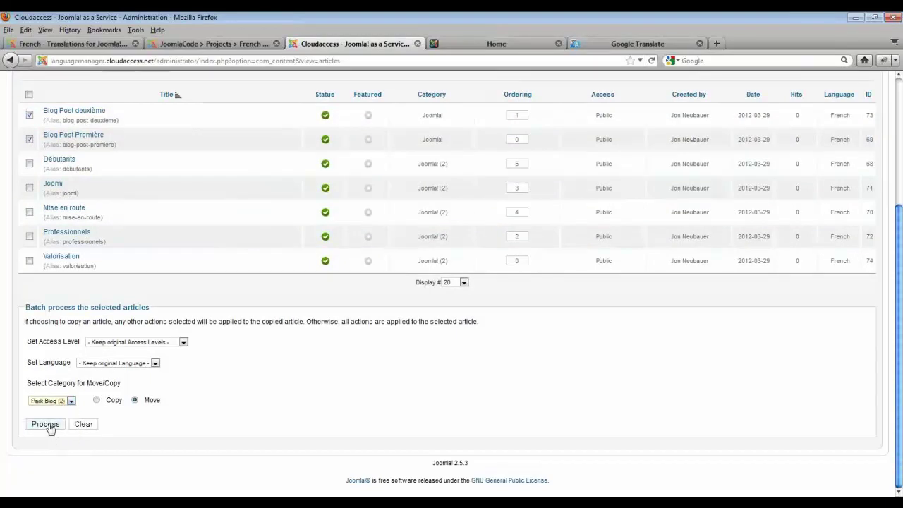
pyautogui.click(45, 425)
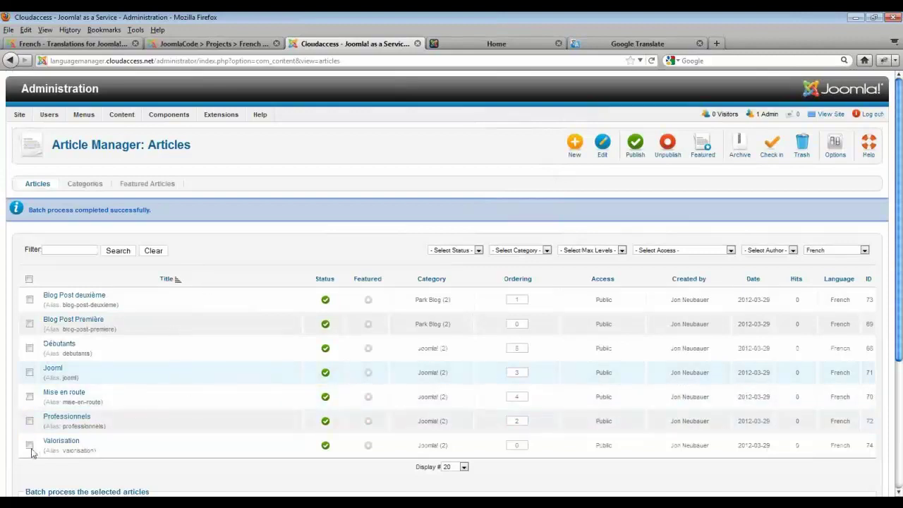
pyautogui.click(29, 373)
pyautogui.click(29, 421)
pyautogui.click(30, 445)
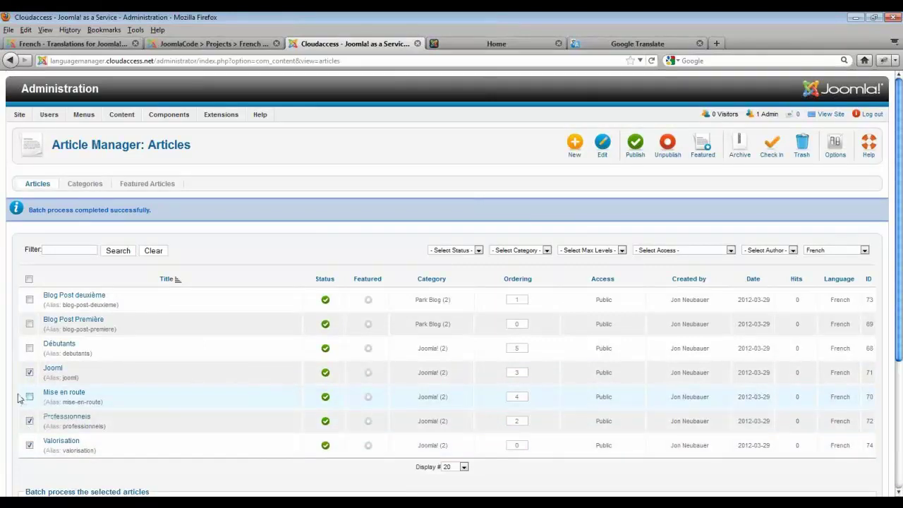
pyautogui.click(30, 348)
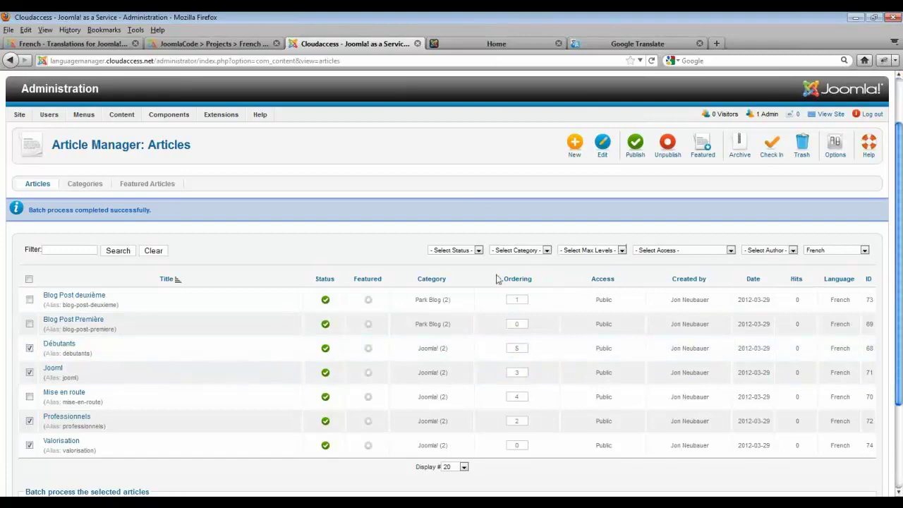
# Step: Mark the French articles Débutants, Jooml and Professionnels as featured
pyautogui.scroll(-5, 249, 365)
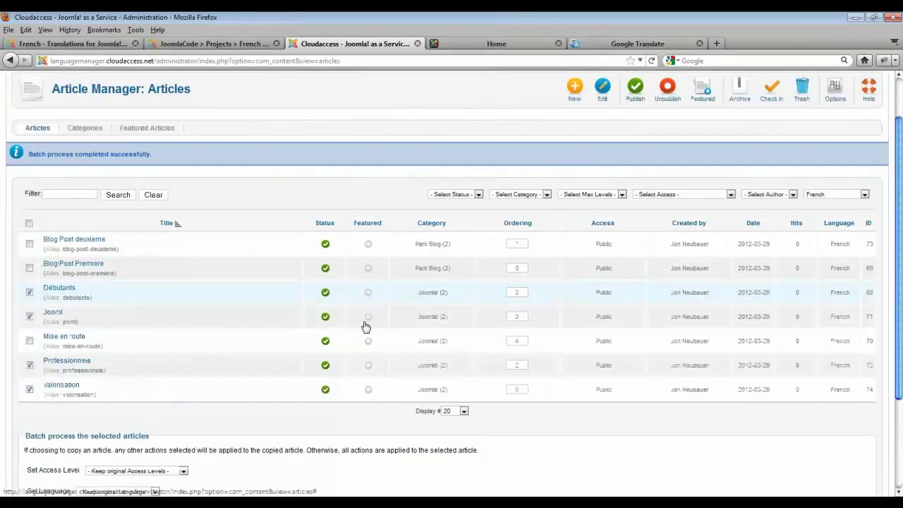
pyautogui.click(366, 324)
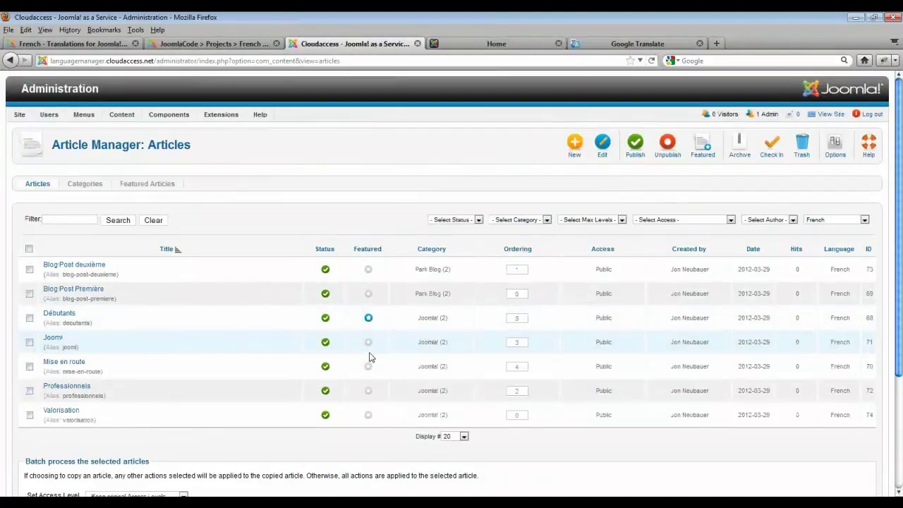
pyautogui.click(368, 343)
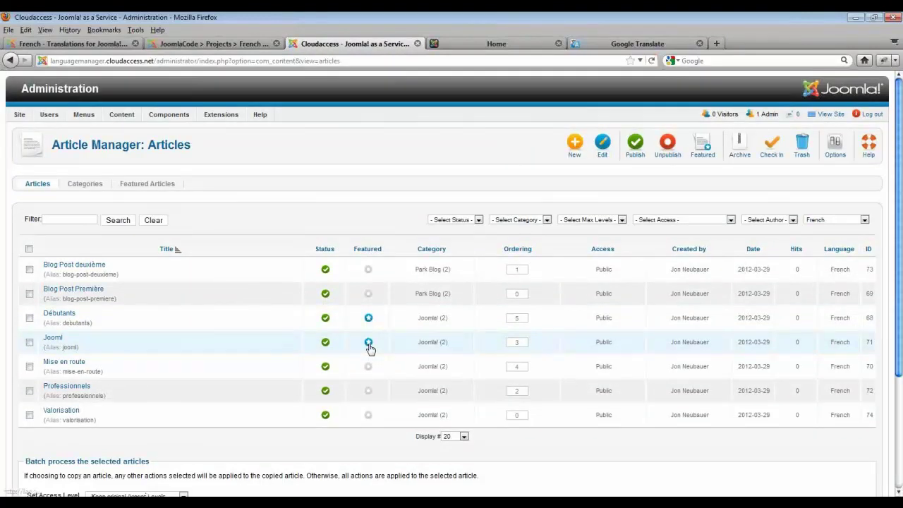
pyautogui.click(368, 392)
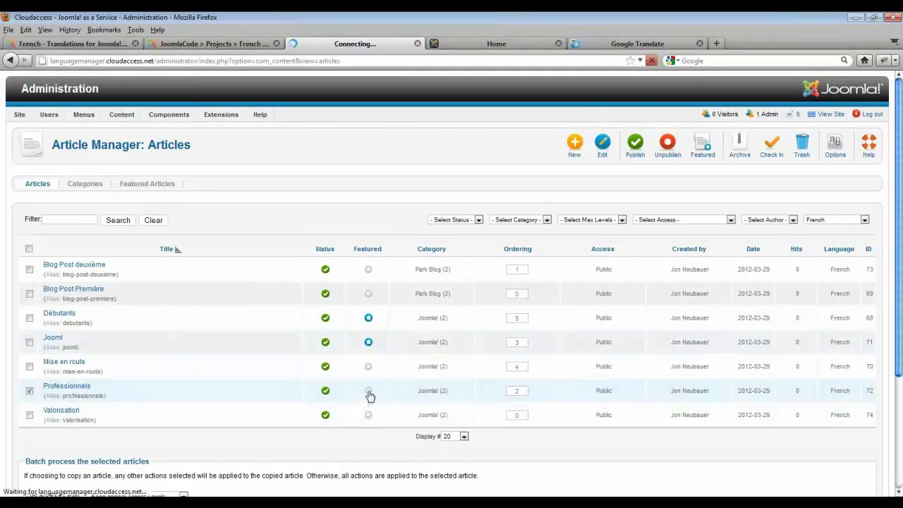
# Step: In the French menu, rename Home (3) to Home with alias homepage, restrict its featured articles to category Joomla! (2), and save and close it
pyautogui.moveTo(88, 117)
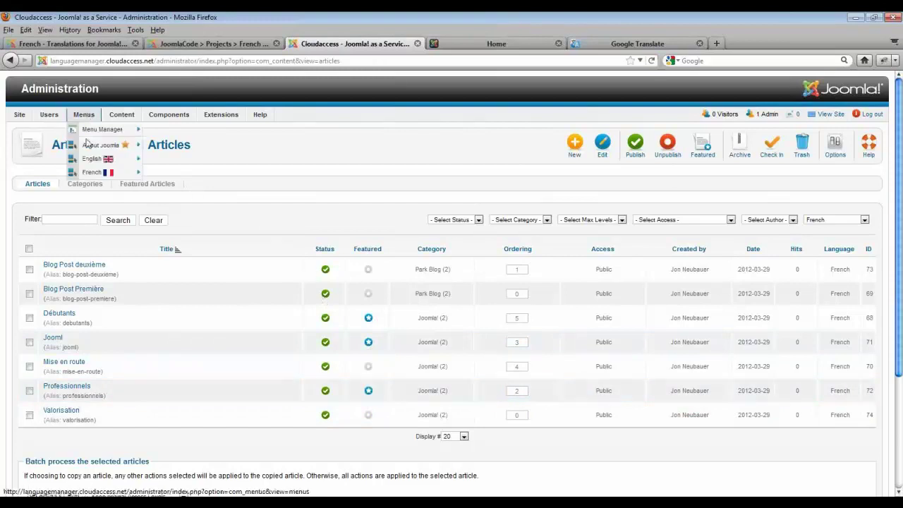
pyautogui.click(92, 173)
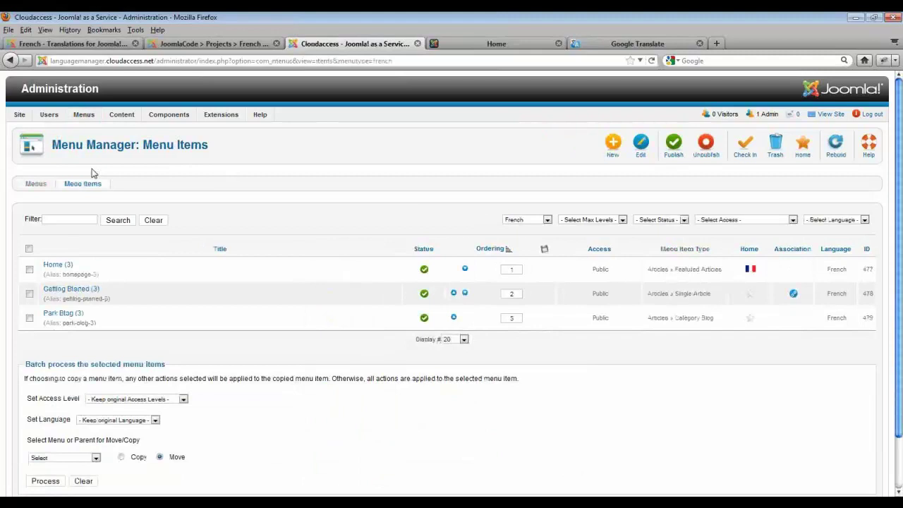
pyautogui.click(62, 266)
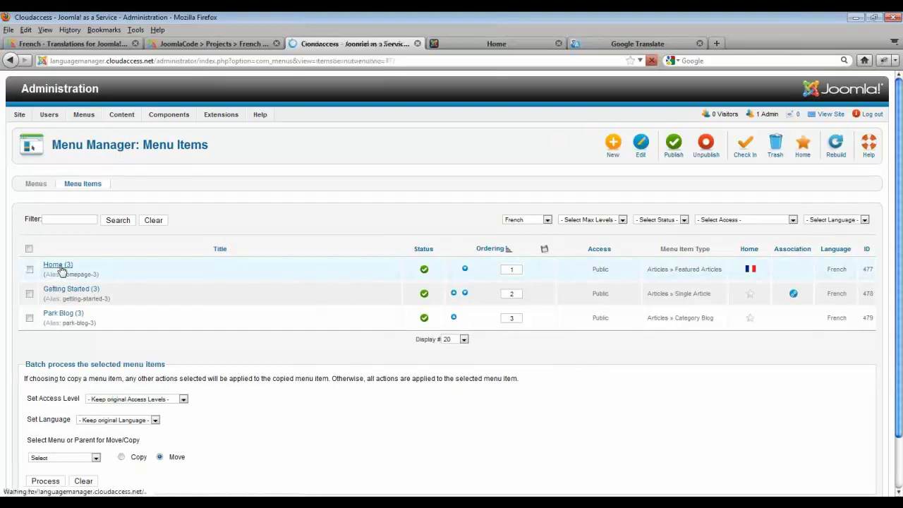
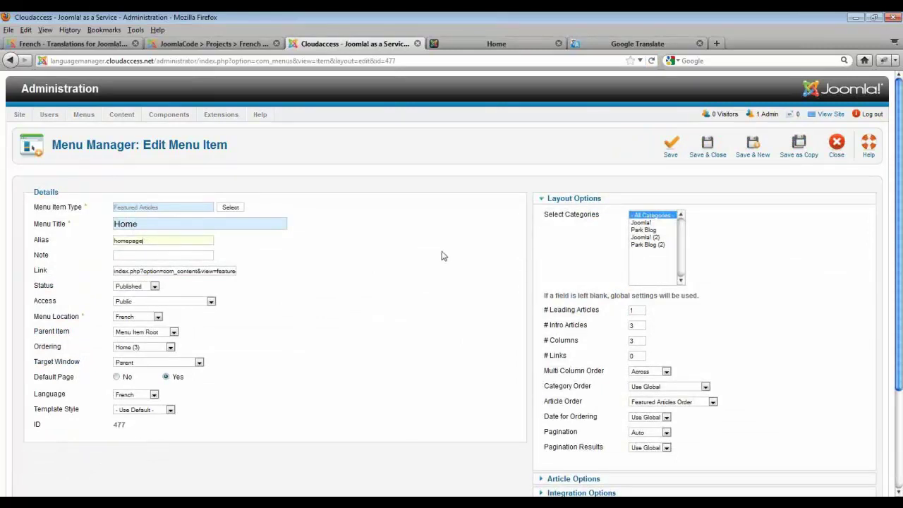
pyautogui.click(655, 238)
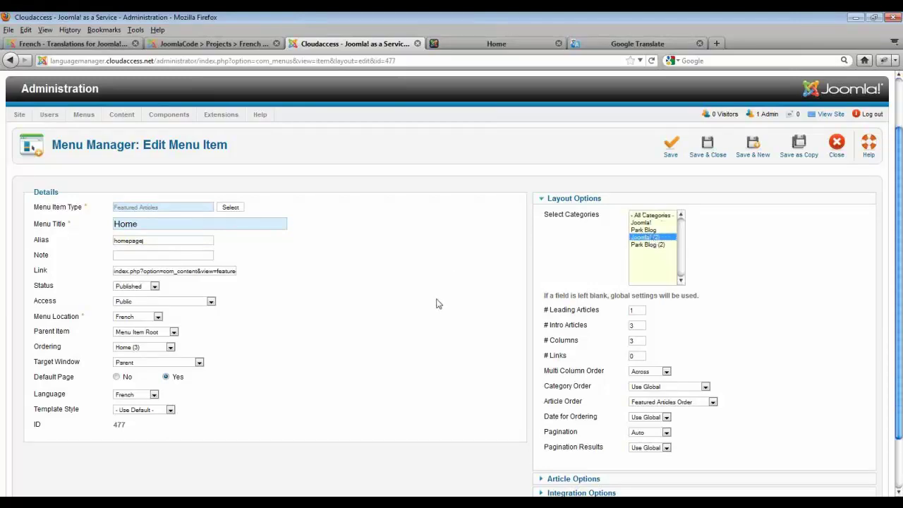
pyautogui.scroll(-2, 436, 303)
pyautogui.scroll(2, 494, 268)
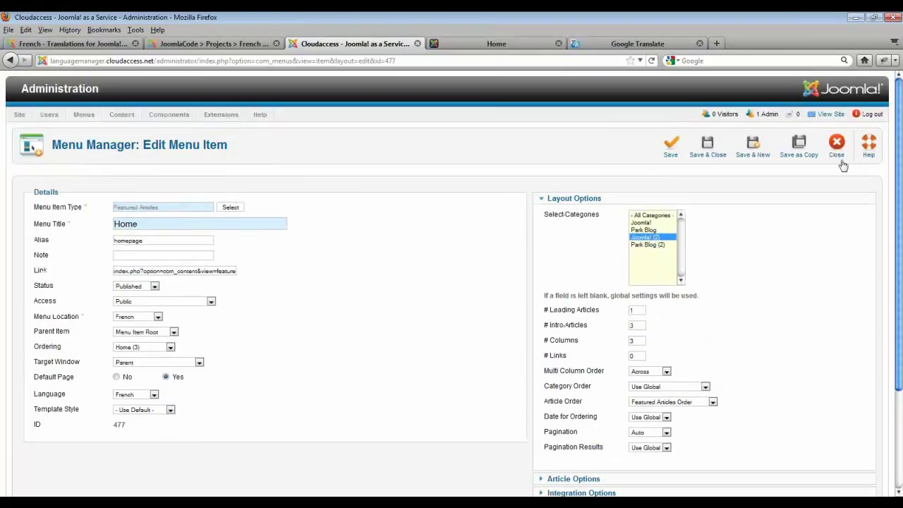
pyautogui.click(709, 143)
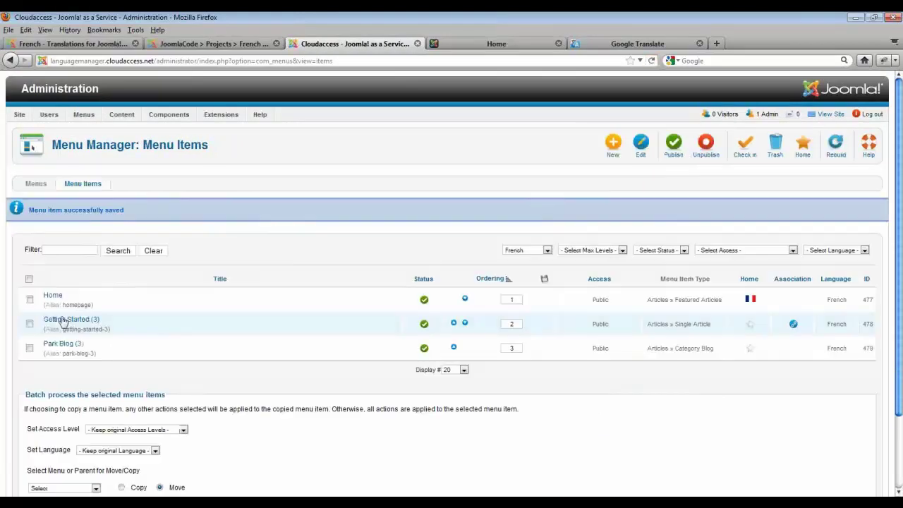
# Step: Rename the French menu item Getting Started (3) to Getting Started with alias getting-started, link it to the French article Mise en route, and save and close it
pyautogui.click(64, 321)
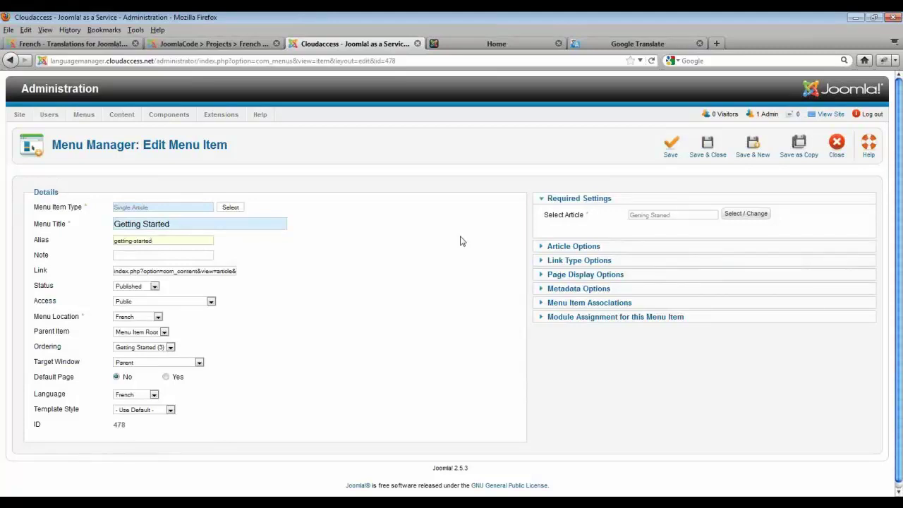
pyautogui.click(734, 216)
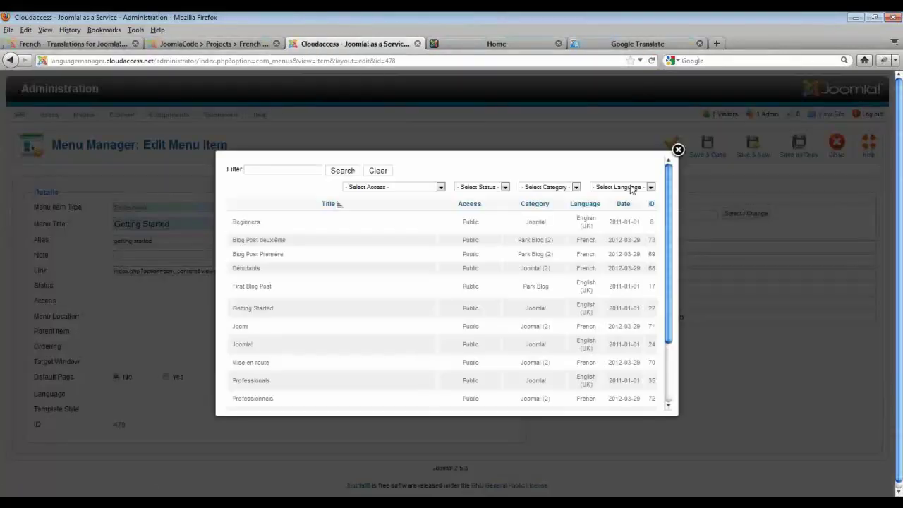
pyautogui.click(635, 187)
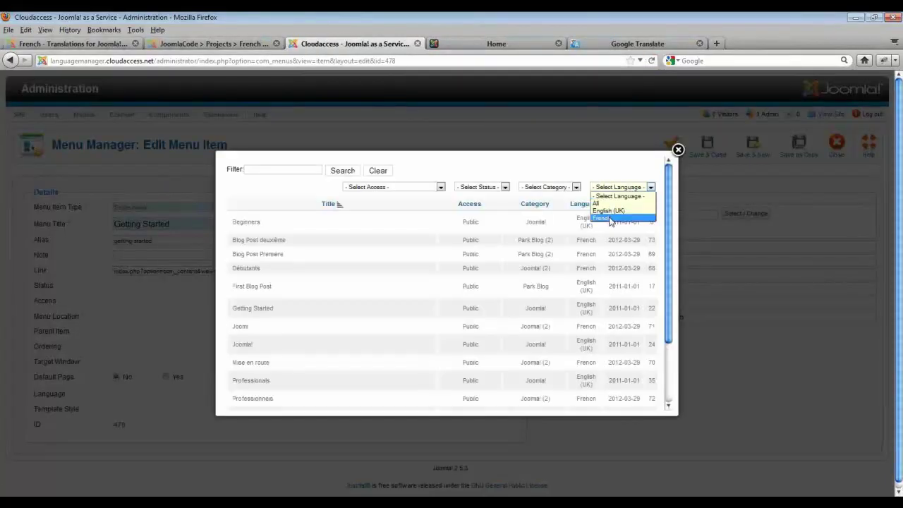
pyautogui.click(611, 220)
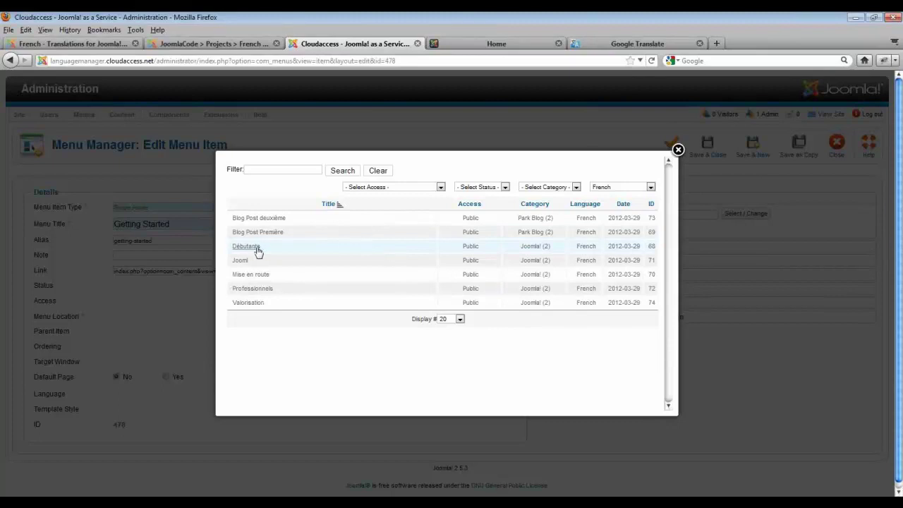
pyautogui.click(254, 275)
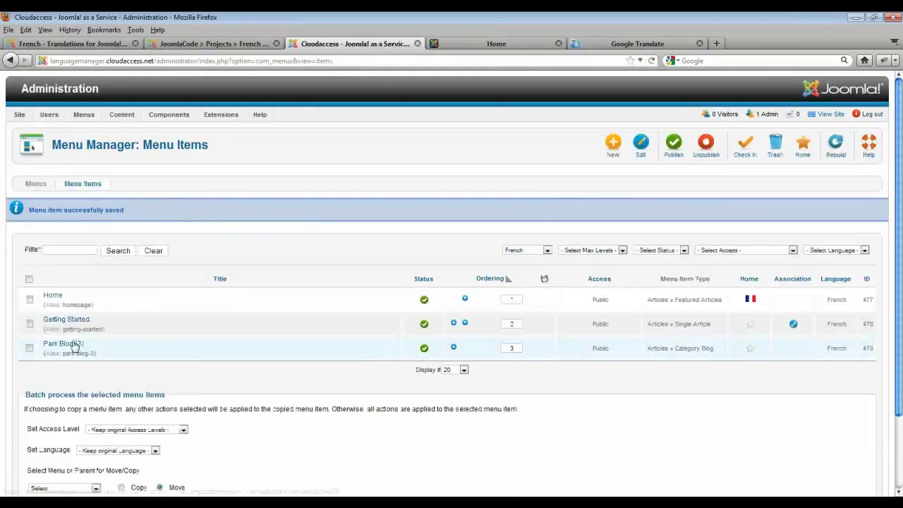
# Step: Rename the French menu item Park Blog (3) to Park Blog with alias park-blog, set its category to Park Blog (2), and save and close it
pyautogui.click(75, 347)
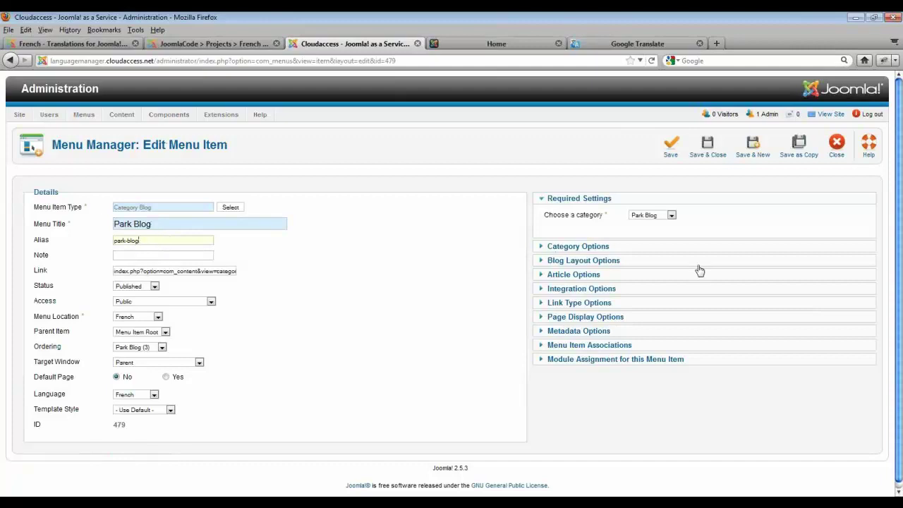
pyautogui.click(668, 215)
pyautogui.click(660, 247)
pyautogui.click(709, 146)
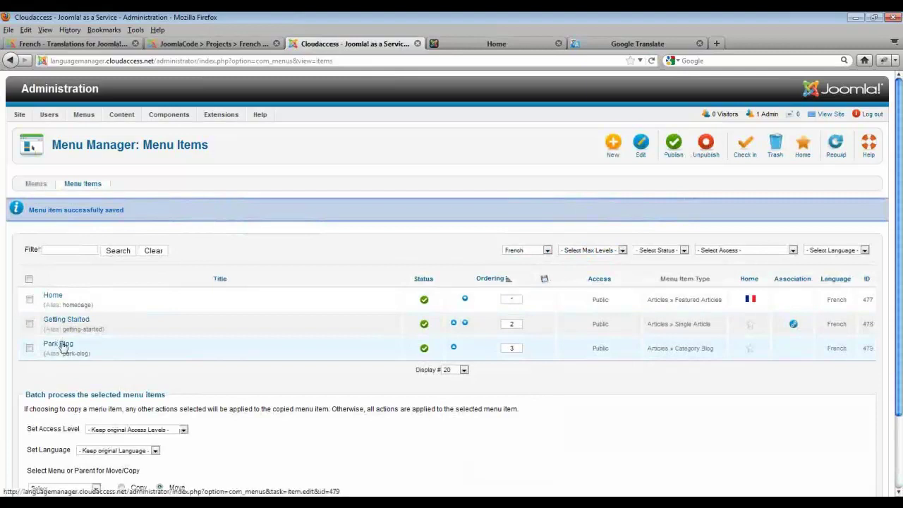
# Step: Associate the French Park Blog menu item with the English (UK) item Park Blog (2), and save and close it
pyautogui.click(61, 344)
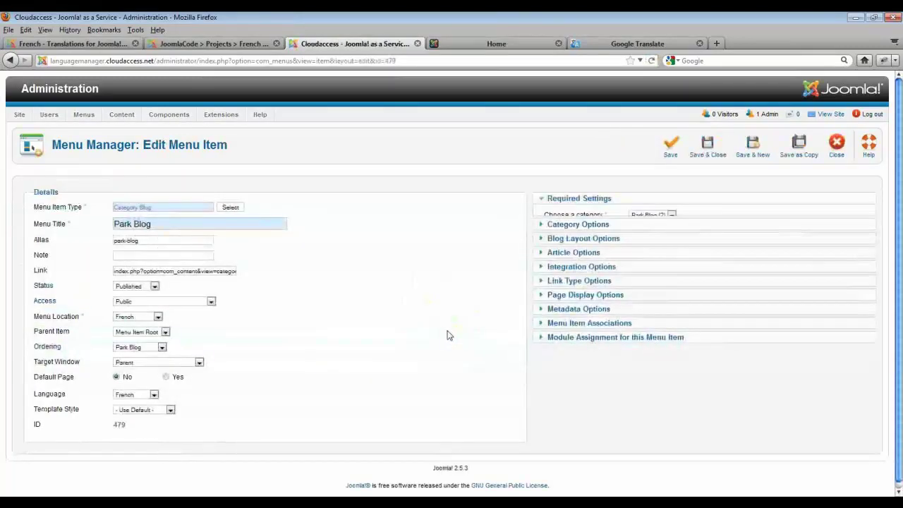
pyautogui.click(587, 344)
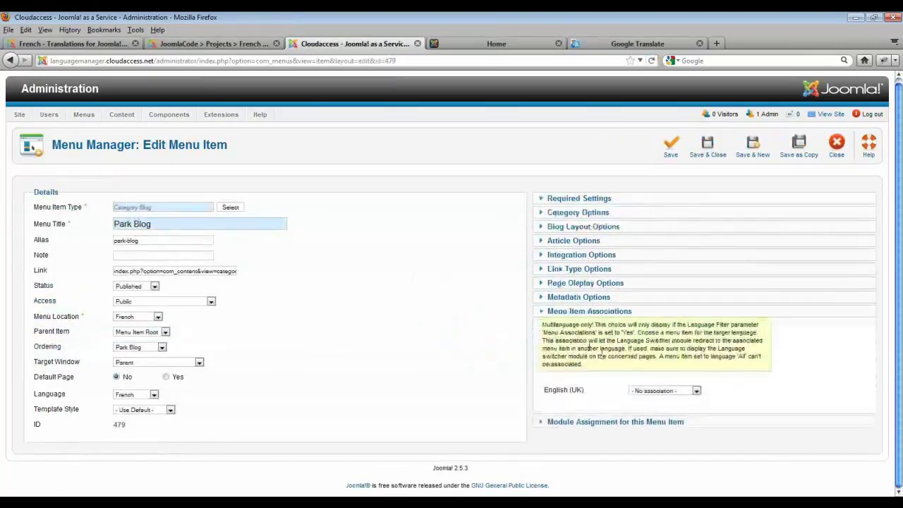
pyautogui.click(663, 390)
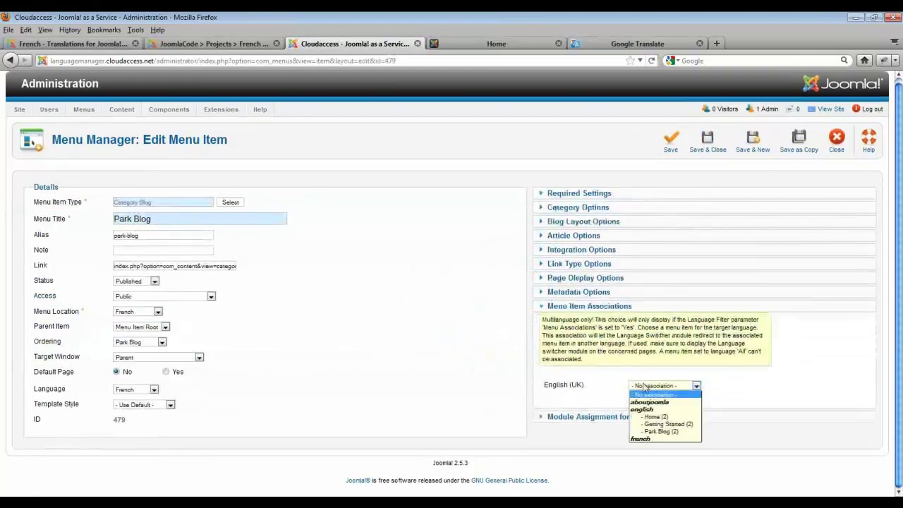
pyautogui.click(663, 431)
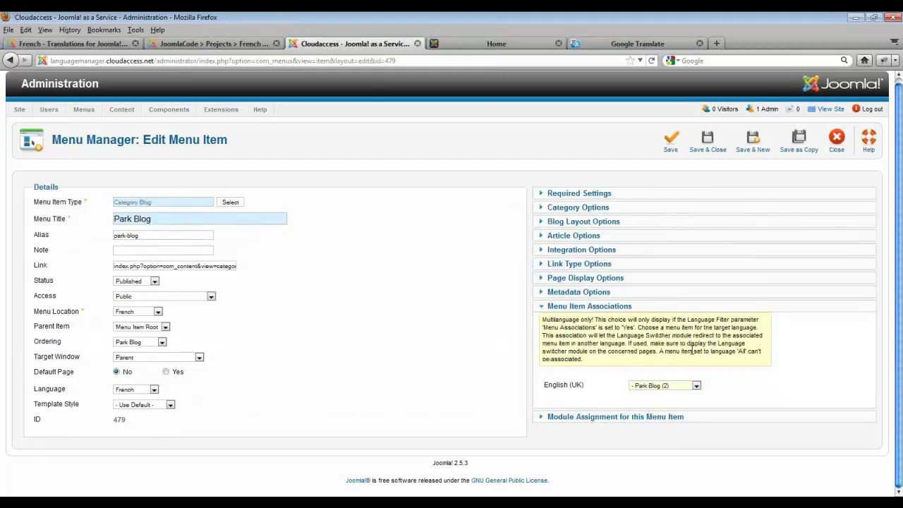
pyautogui.click(711, 137)
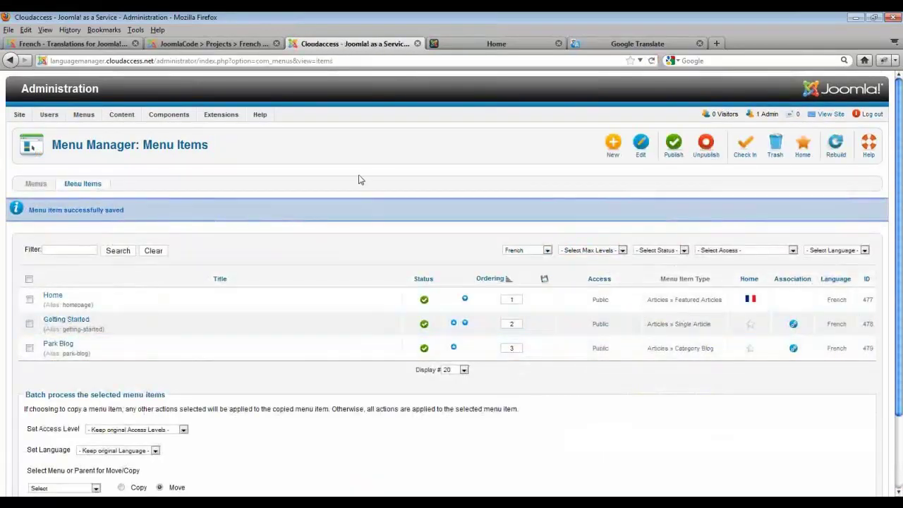
# Step: Open the Home page on the site's front end and examine the language code in its address
pyautogui.click(475, 41)
pyautogui.click(175, 120)
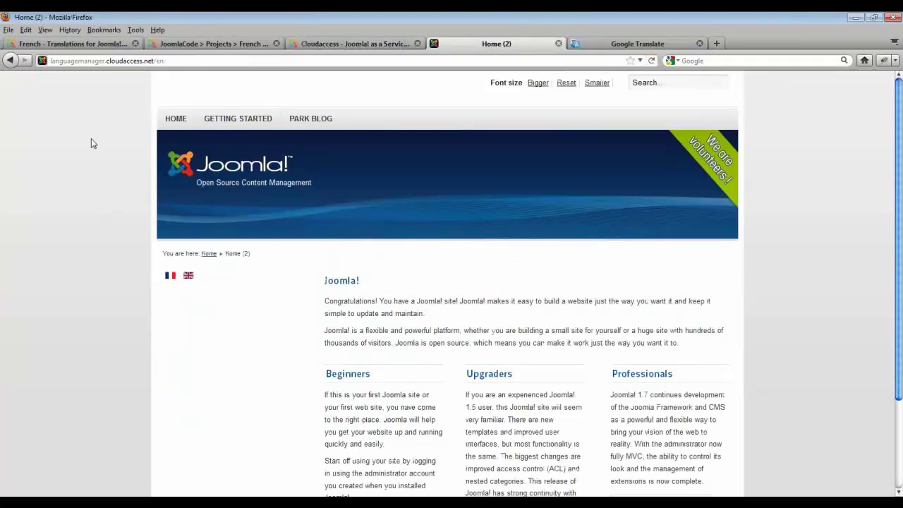
pyautogui.doubleClick(161, 60)
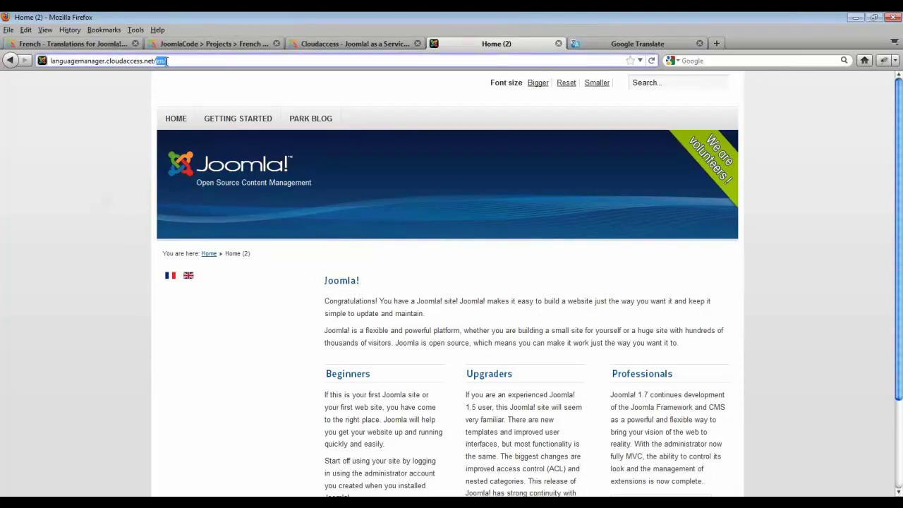
pyautogui.click(167, 61)
# Step: Open the Module Manager in the administration, and check the English home page on the front end for its displayed modules
pyautogui.click(381, 44)
pyautogui.moveTo(221, 115)
pyautogui.click(233, 145)
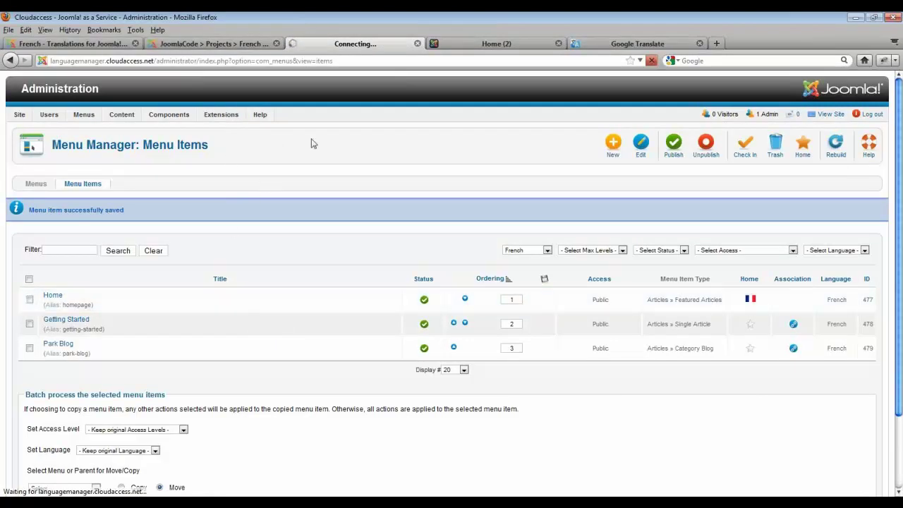
pyautogui.click(487, 44)
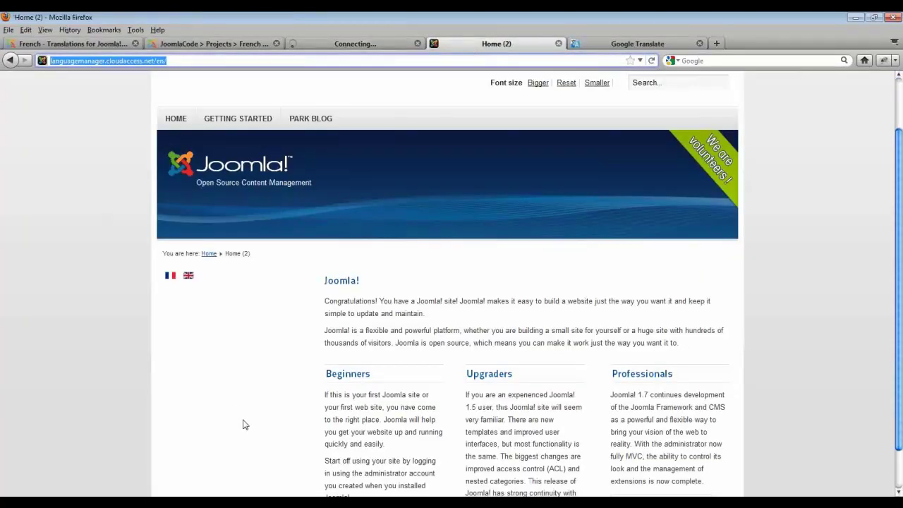
pyautogui.scroll(-2, 271, 368)
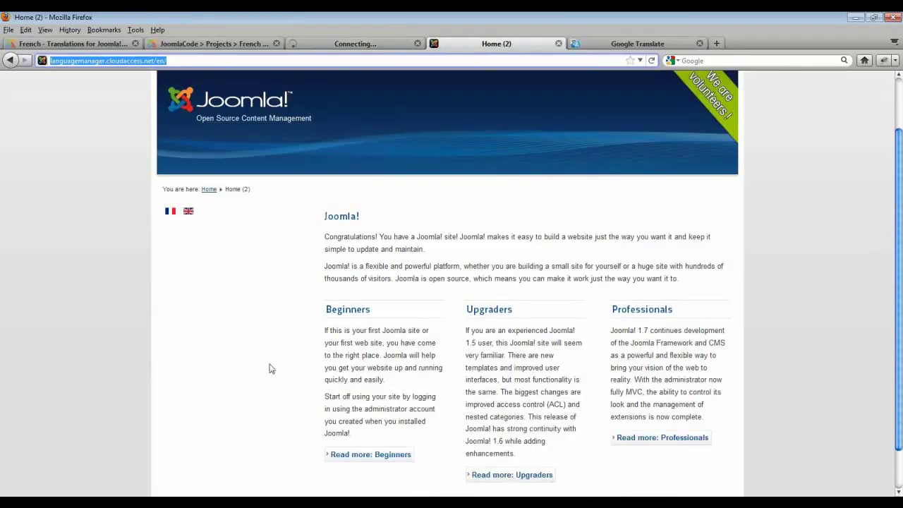
pyautogui.click(342, 45)
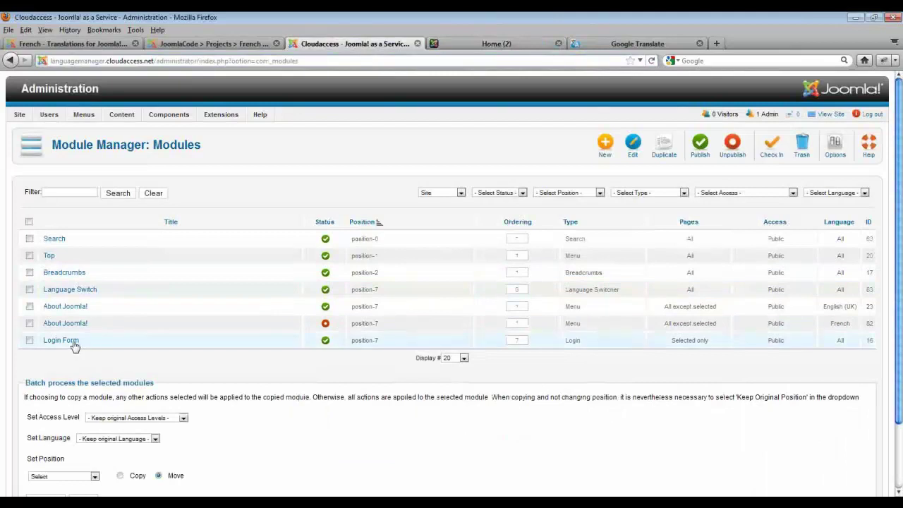
# Step: Open the Login Form module and set its language to English (UK)
pyautogui.click(29, 340)
pyautogui.click(49, 344)
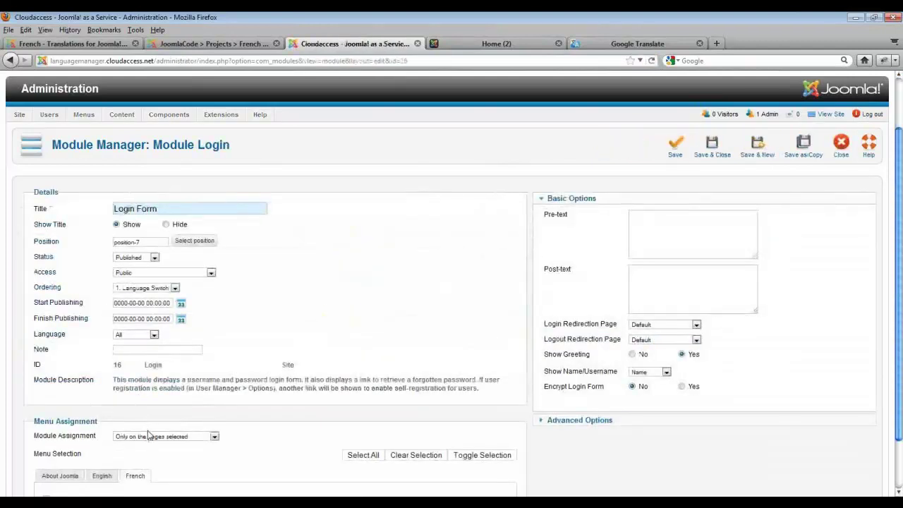
pyautogui.scroll(-2, 149, 432)
pyautogui.click(145, 271)
pyautogui.click(137, 287)
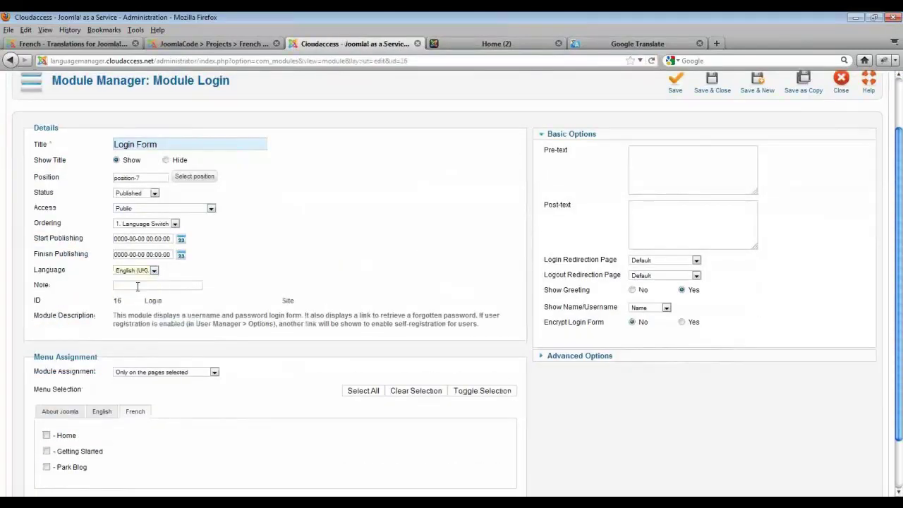
# Step: Assign the Login Form module to the English menu's Home (2), Getting Started (2) and Park Blog (2) pages, and save and close it
pyautogui.click(46, 436)
pyautogui.click(47, 451)
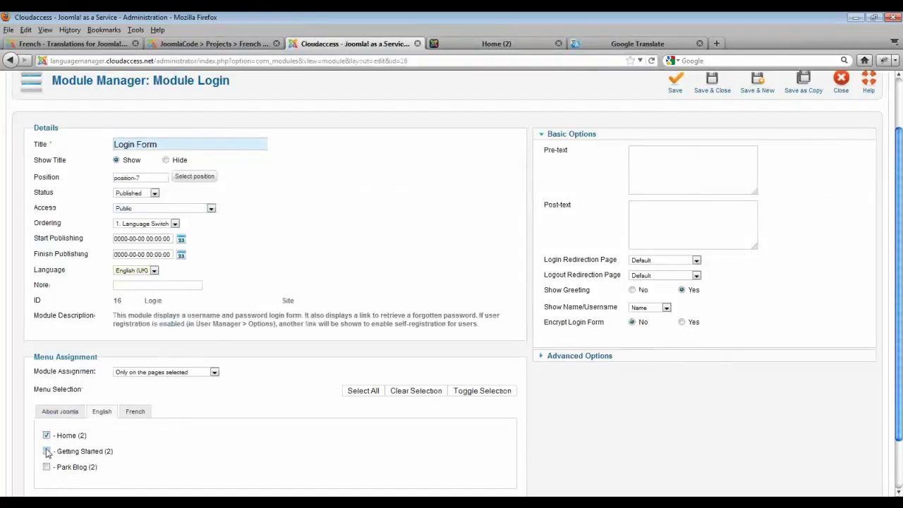
pyautogui.click(47, 467)
pyautogui.scroll(2, 630, 285)
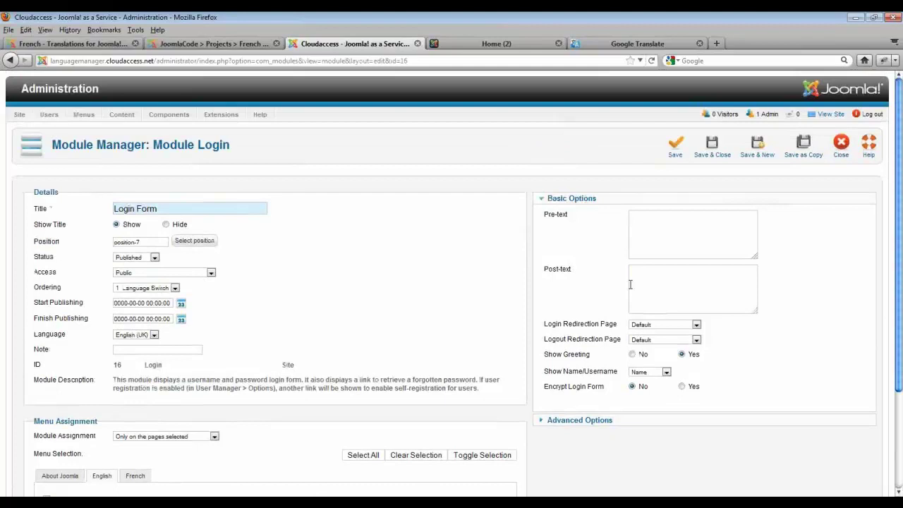
pyautogui.click(707, 146)
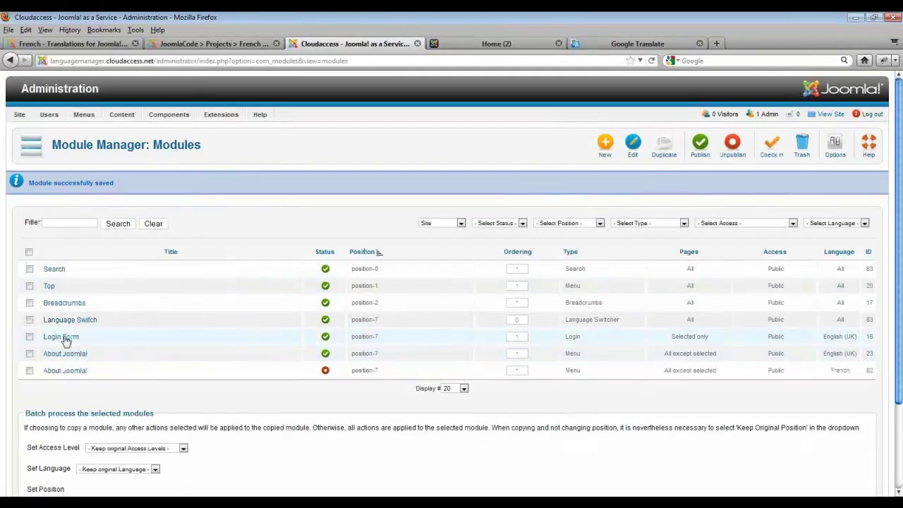
# Step: Create a new Login module with language French and title Login Form
pyautogui.click(606, 145)
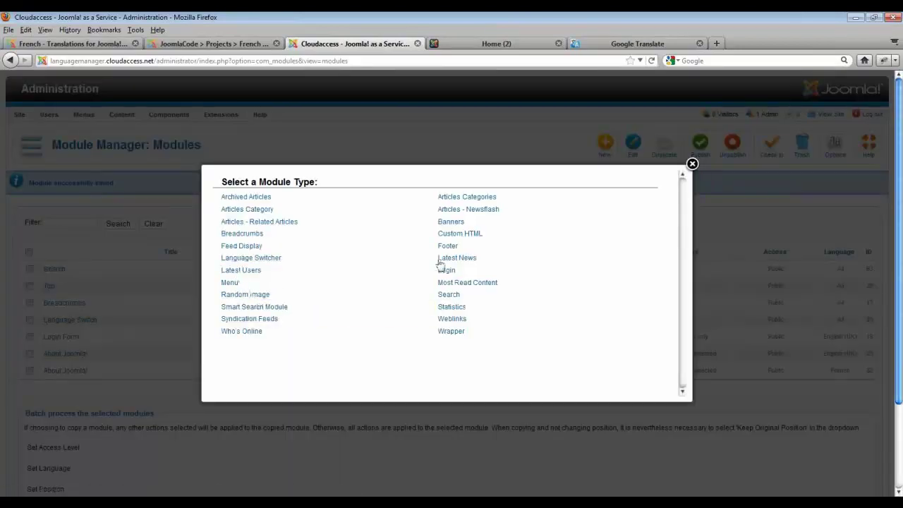
pyautogui.click(447, 271)
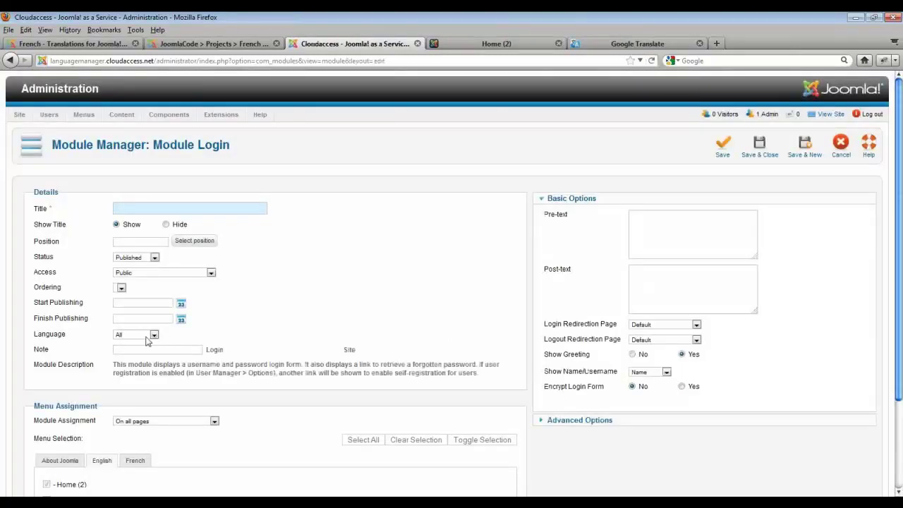
pyautogui.click(151, 336)
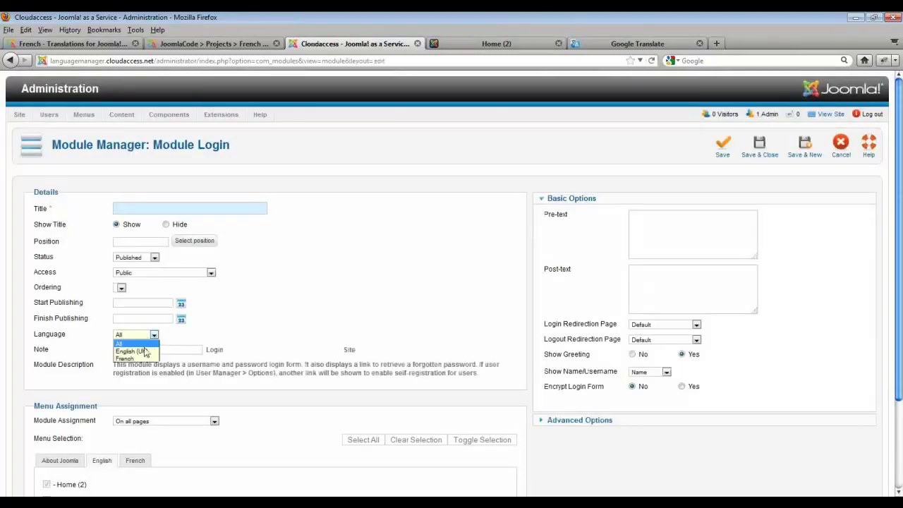
pyautogui.click(143, 359)
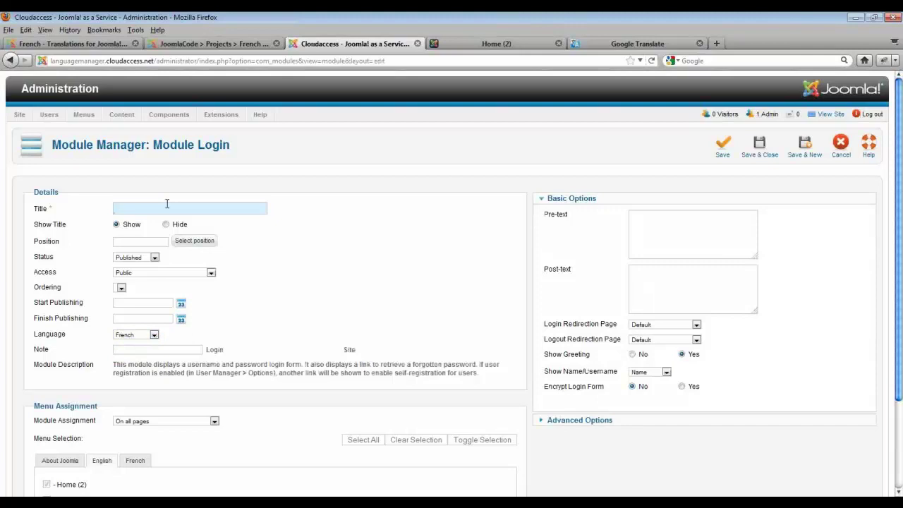
pyautogui.write('Login Form')
# Step: Place the new French Login Form module in position-7
pyautogui.click(194, 242)
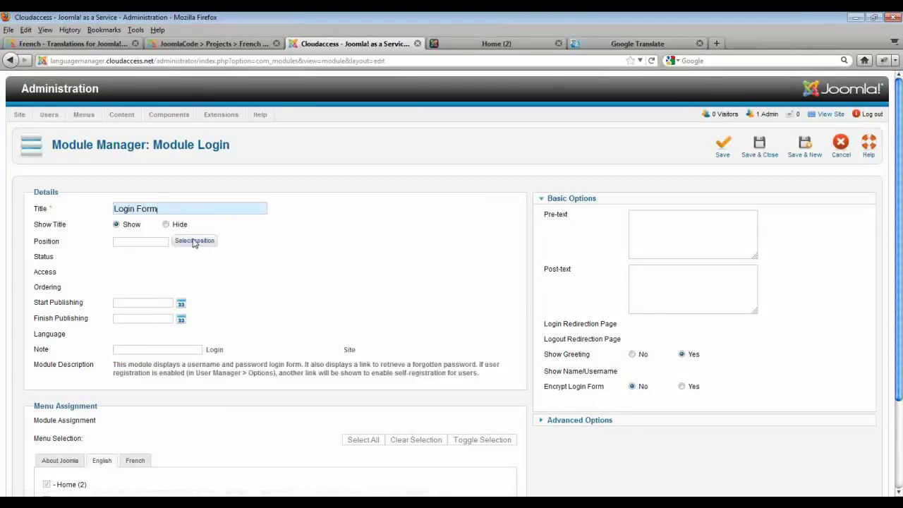
pyautogui.scroll(-8, 346, 365)
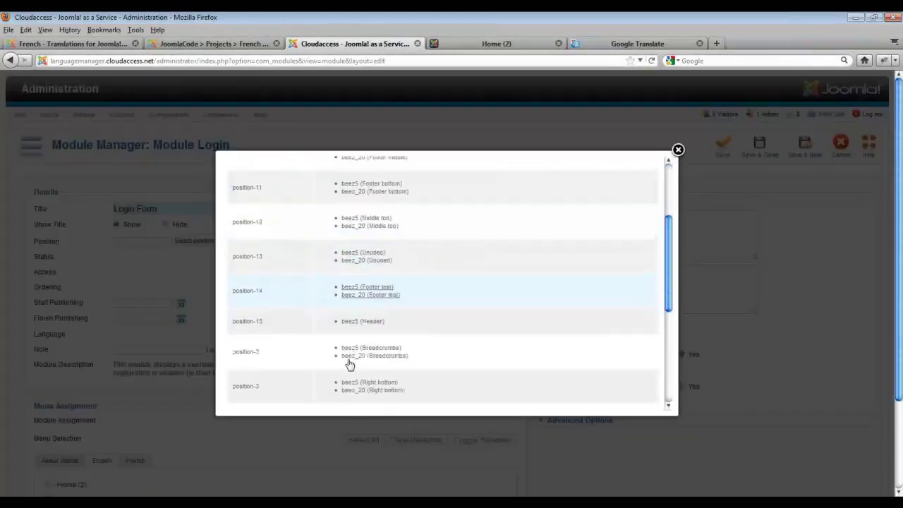
pyautogui.scroll(-5, 346, 365)
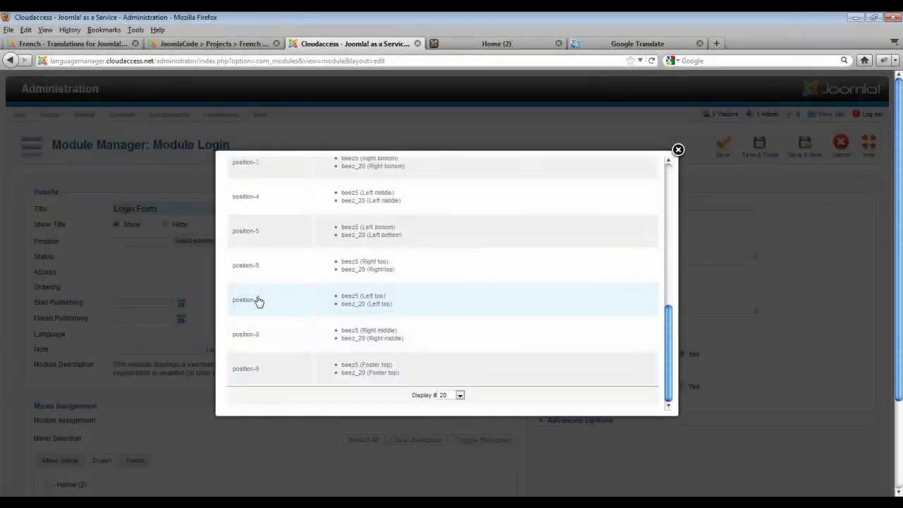
pyautogui.click(245, 300)
# Step: Show the French Login Form module only on selected pages: Home, Getting Started and Park Blog of the French menu
pyautogui.scroll(-3, 248, 305)
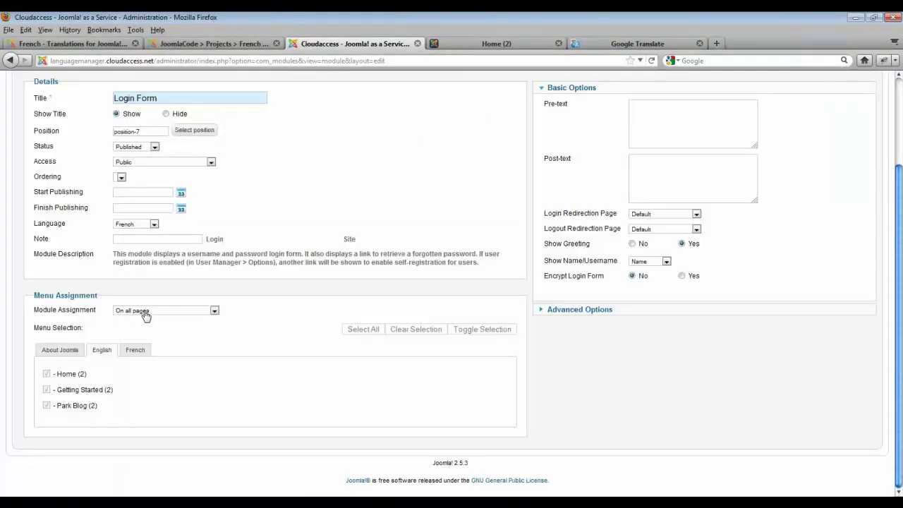
pyautogui.click(154, 315)
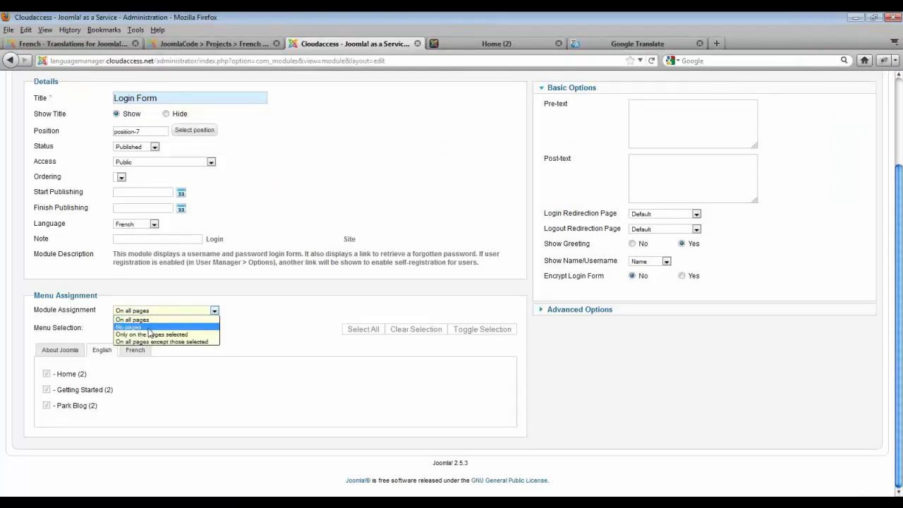
pyautogui.click(150, 323)
pyautogui.click(150, 316)
pyautogui.click(154, 333)
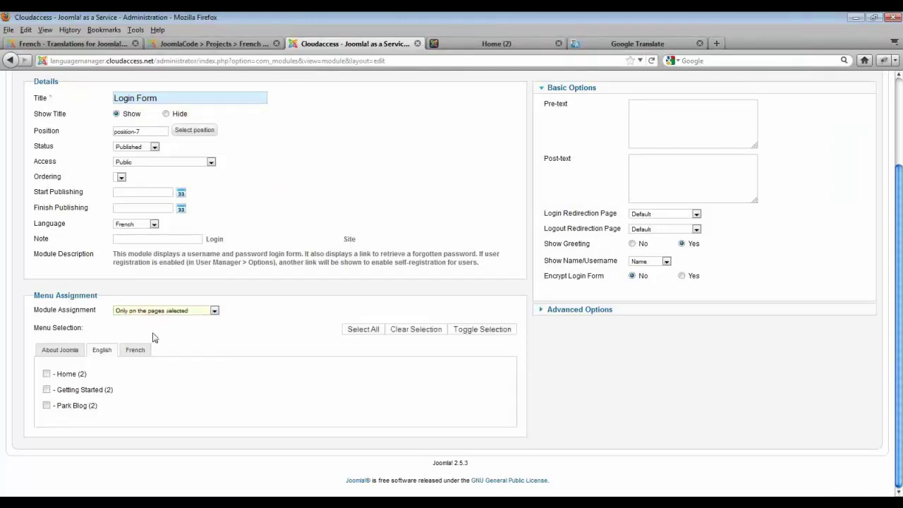
pyautogui.click(133, 355)
pyautogui.click(46, 374)
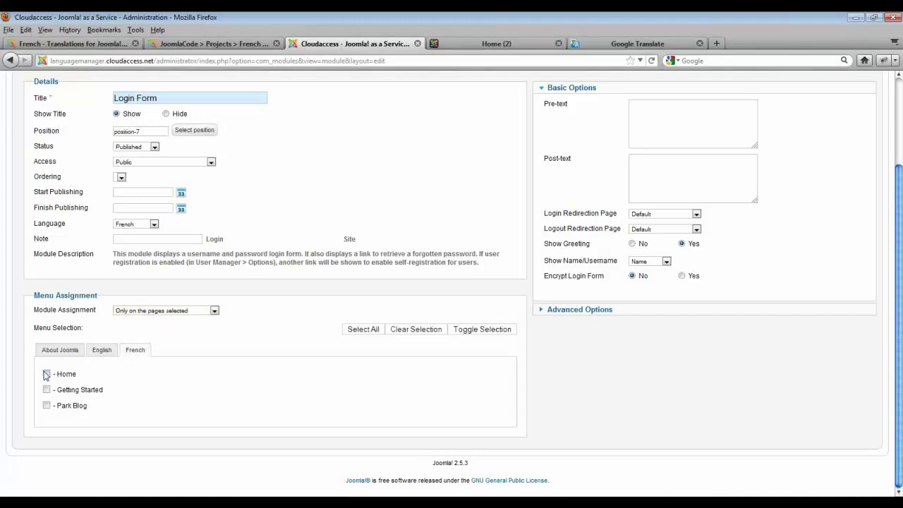
pyautogui.click(47, 390)
pyautogui.click(47, 405)
pyautogui.scroll(3, 309, 379)
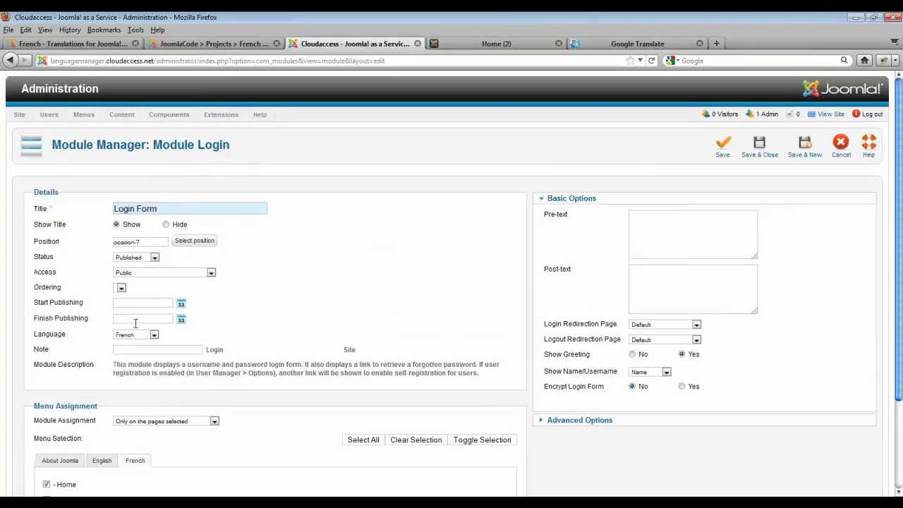
# Step: Save and close the French Login Form module, then reload the site's front end and switch it to French
pyautogui.click(769, 145)
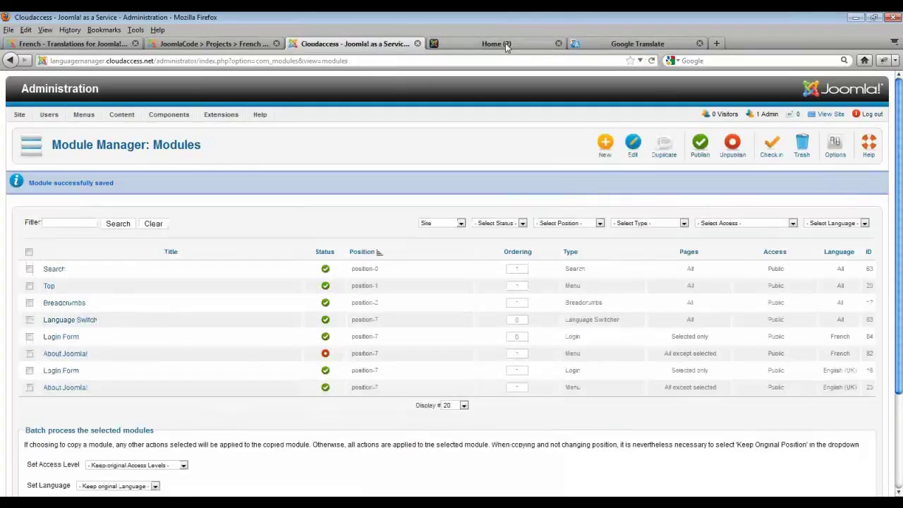
pyautogui.click(505, 43)
pyautogui.click(652, 61)
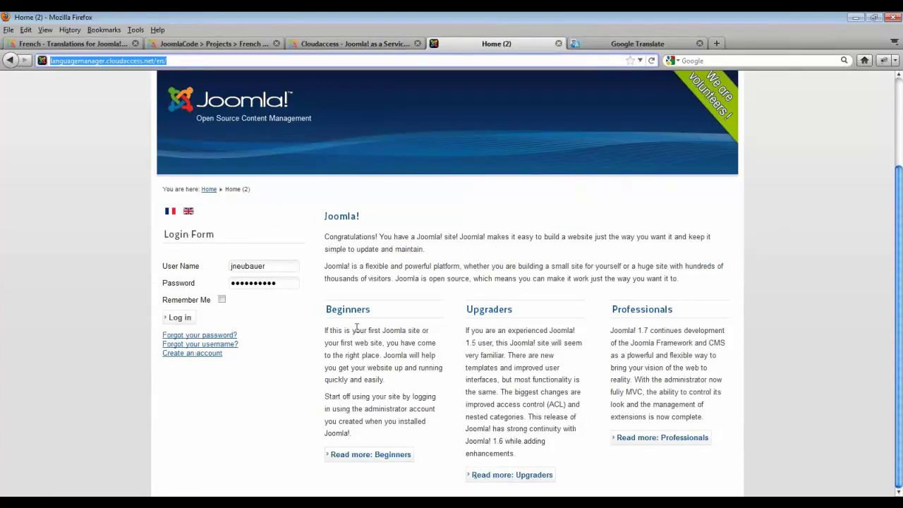
pyautogui.scroll(-1, 356, 328)
pyautogui.scroll(3, 470, 361)
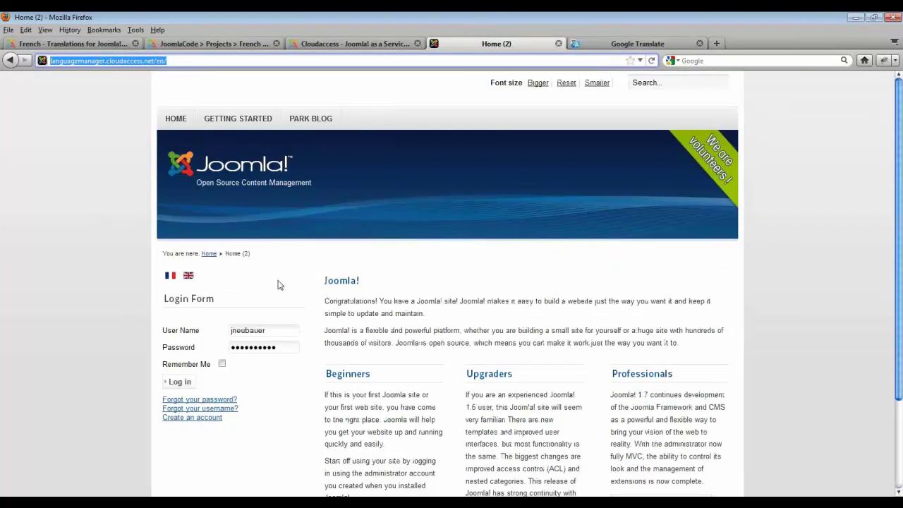
pyautogui.click(169, 276)
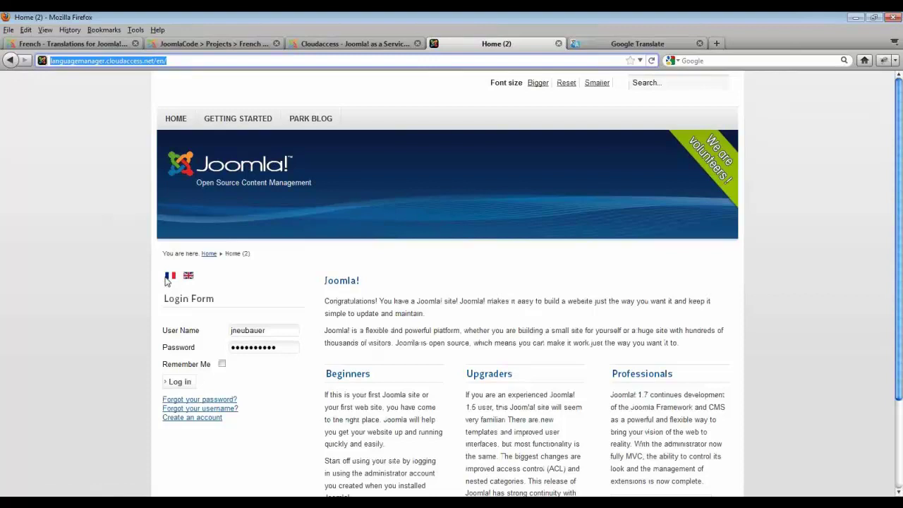
pyautogui.click(172, 278)
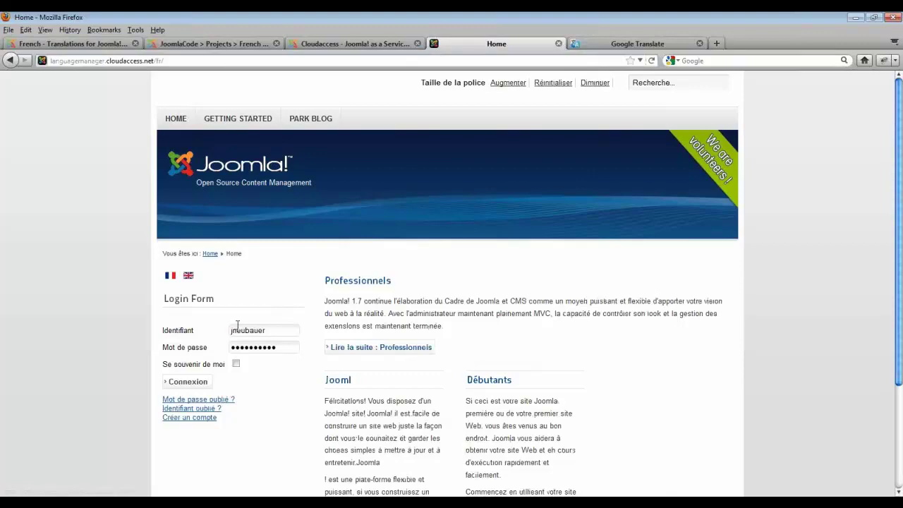
# Step: Review the French Home page's login form and its translated articles
pyautogui.scroll(-3, 237, 324)
pyautogui.moveTo(343, 173); pyautogui.dragTo(434, 175)
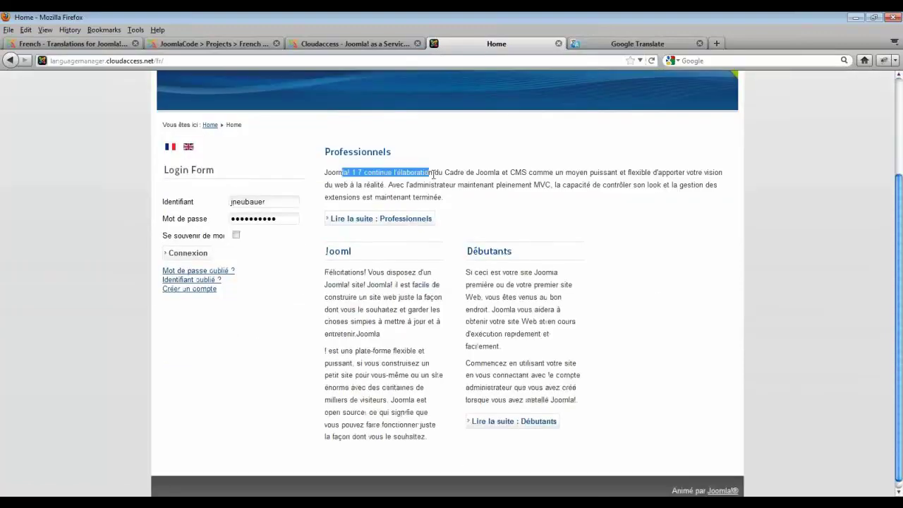
pyautogui.doubleClick(455, 173)
pyautogui.click(418, 339)
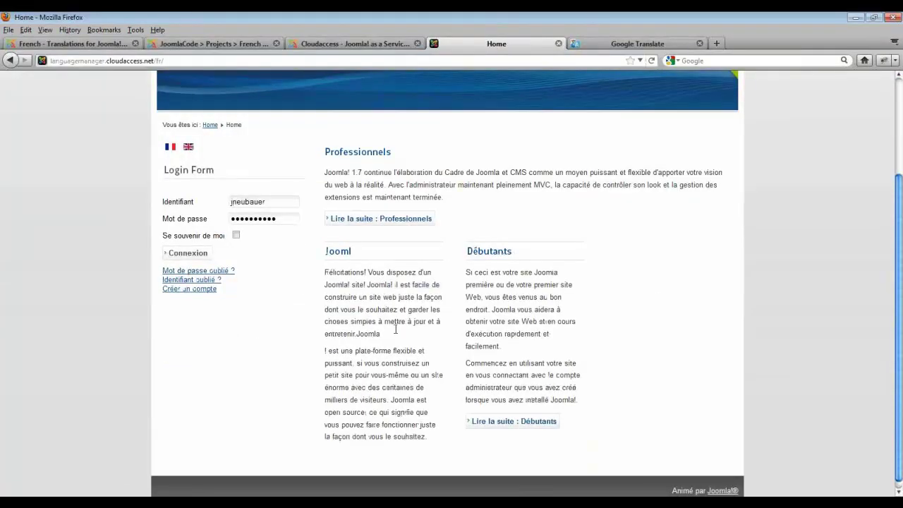
pyautogui.moveTo(398, 345); pyautogui.dragTo(367, 272)
pyautogui.click(505, 355)
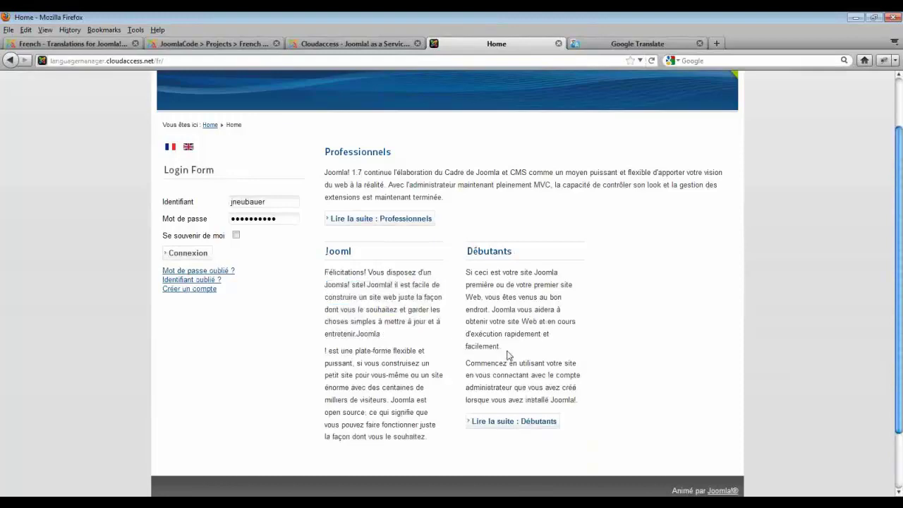
pyautogui.scroll(3, 437, 296)
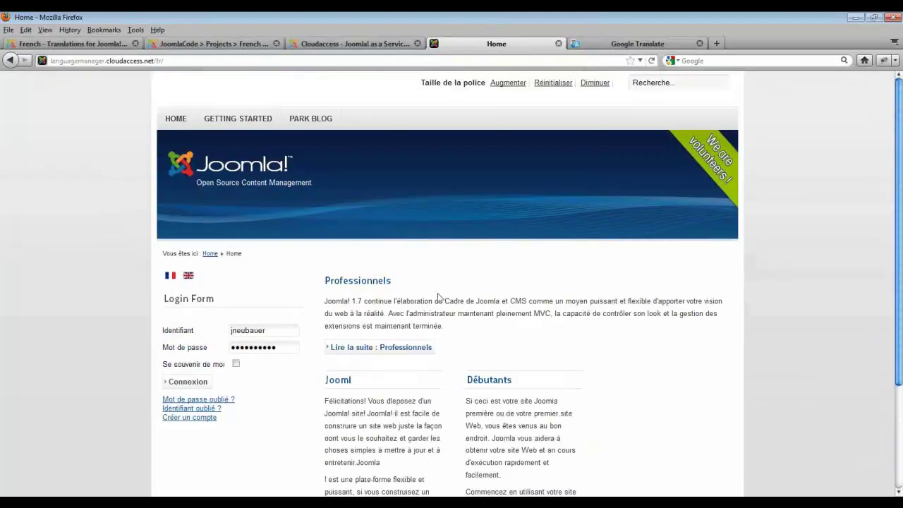
# Step: Examine the French Getting Started page's article text, font-size controls and site description for translation
pyautogui.click(236, 122)
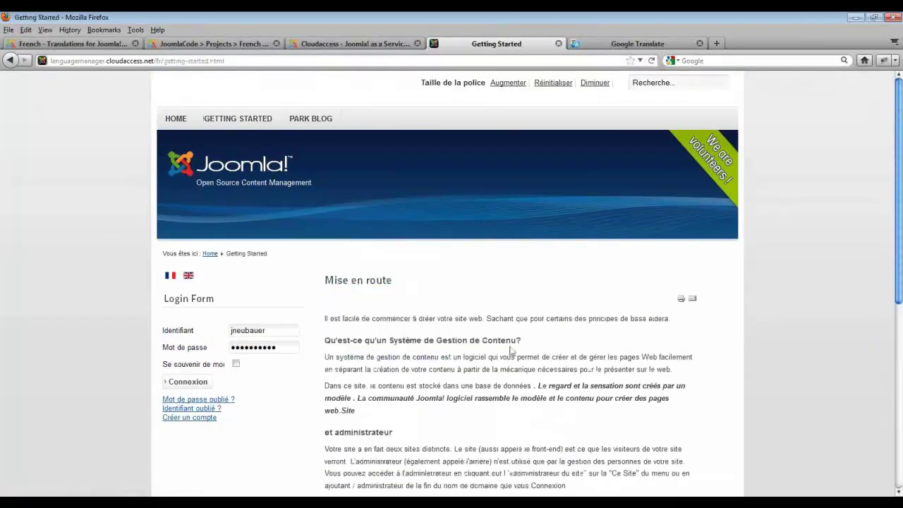
pyautogui.scroll(-2, 492, 355)
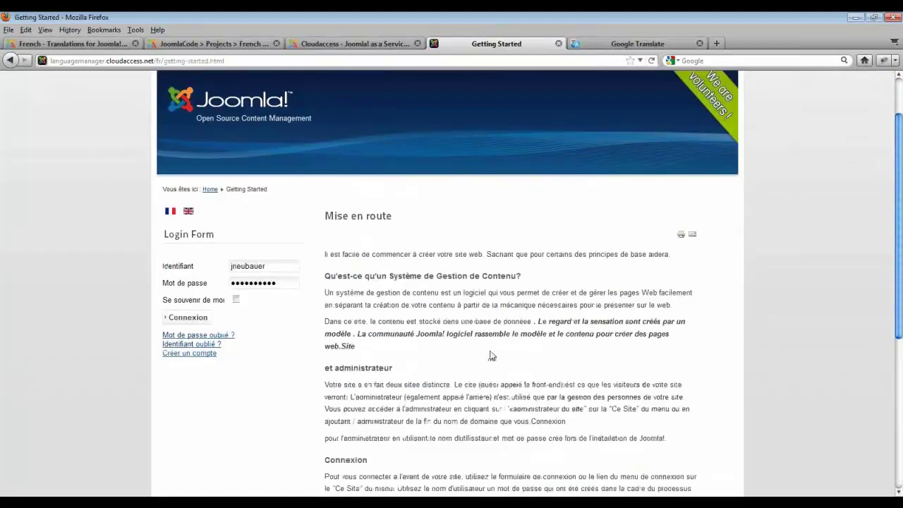
pyautogui.scroll(-6, 492, 355)
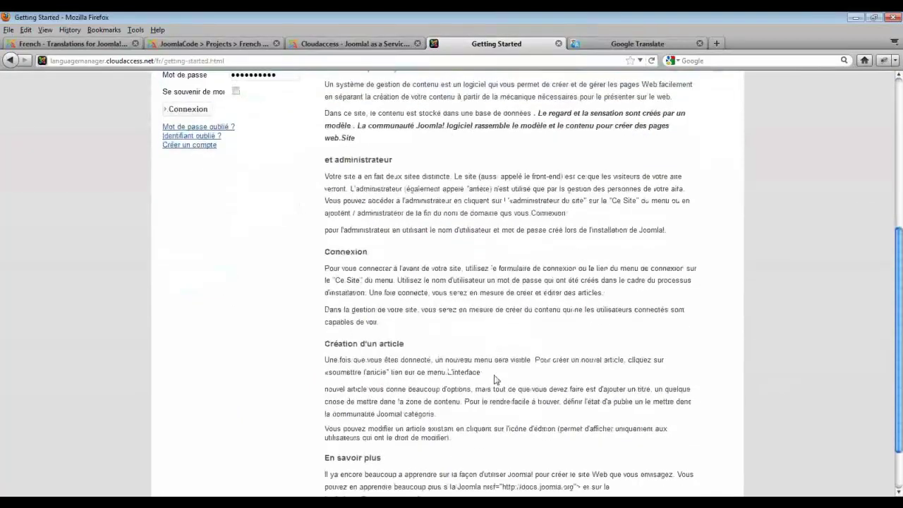
pyautogui.scroll(8, 496, 380)
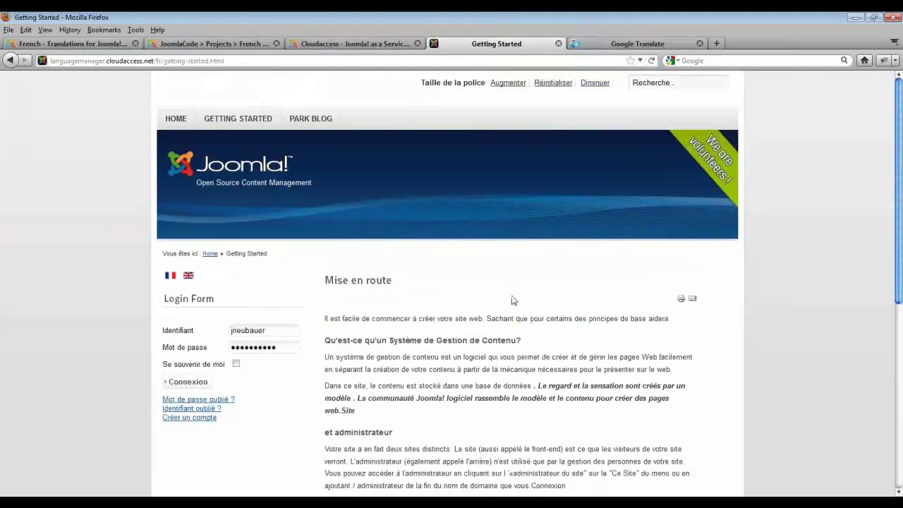
pyautogui.moveTo(533, 83); pyautogui.dragTo(579, 88)
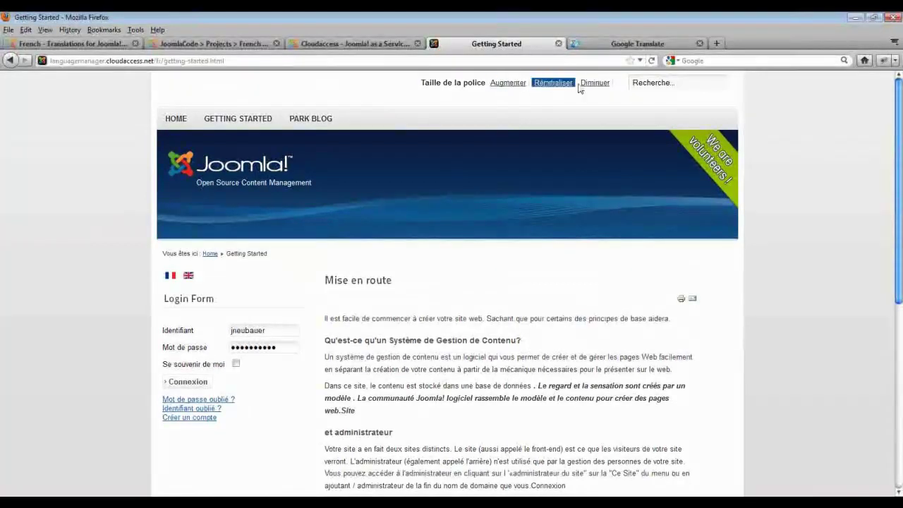
pyautogui.click(579, 88)
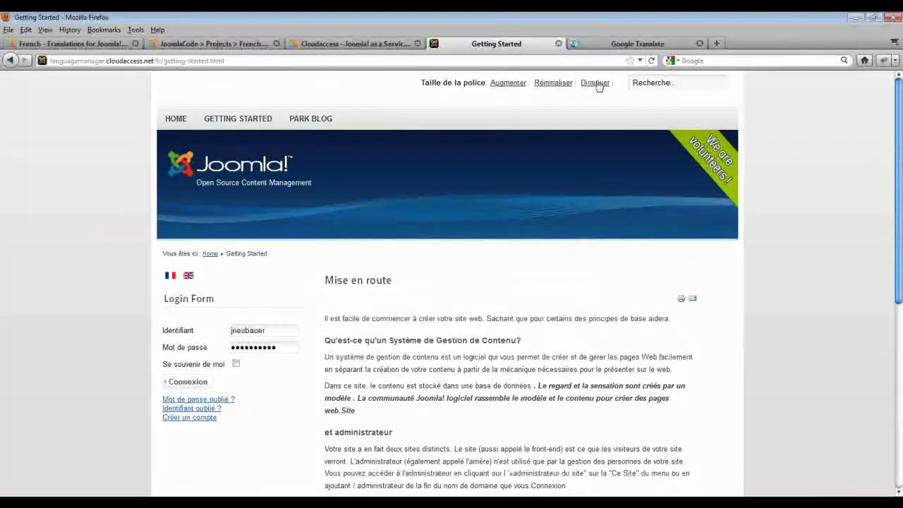
pyautogui.moveTo(317, 184); pyautogui.dragTo(228, 185)
pyautogui.doubleClick(228, 185)
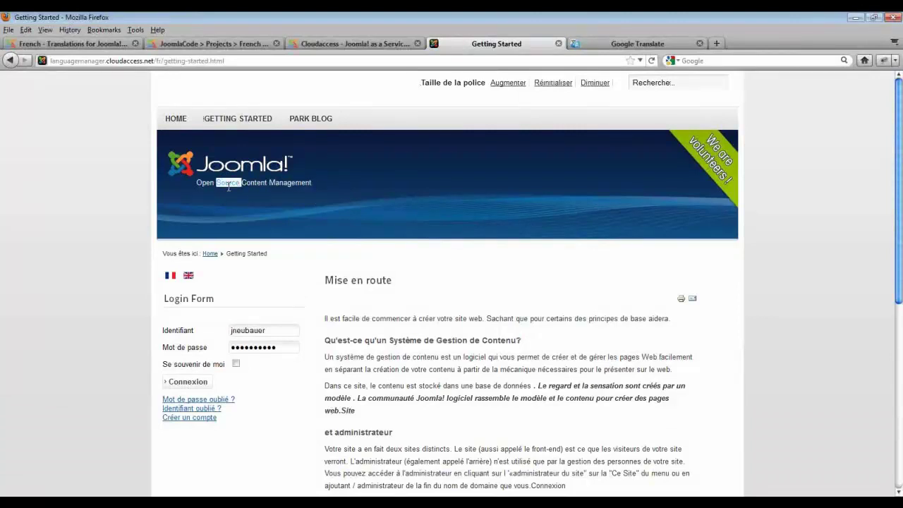
pyautogui.click(298, 184)
# Step: Duplicate the Beez2 - Default template style in the Joomla! administration's Template Manager
pyautogui.click(381, 44)
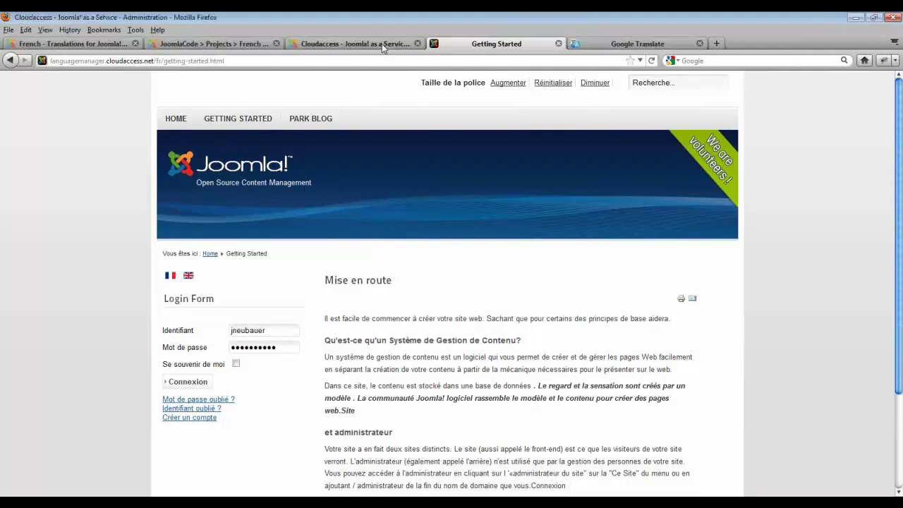
pyautogui.moveTo(220, 114)
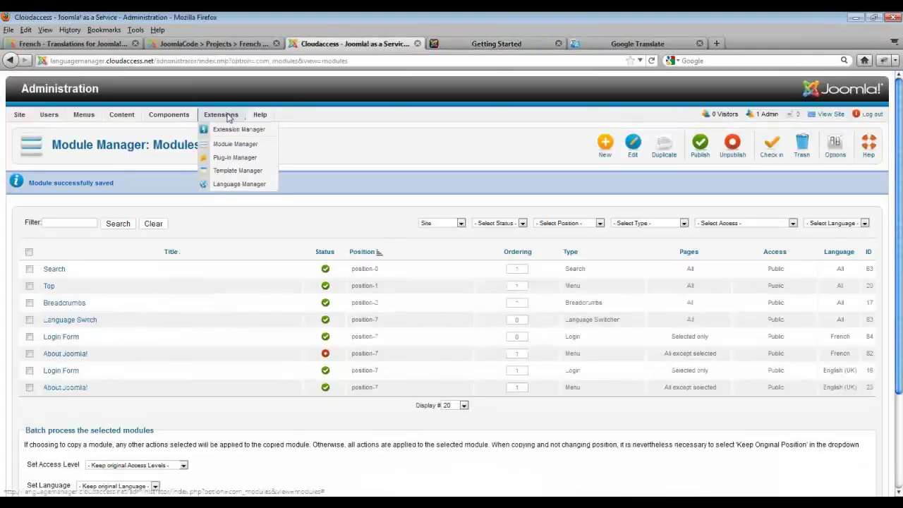
pyautogui.click(230, 173)
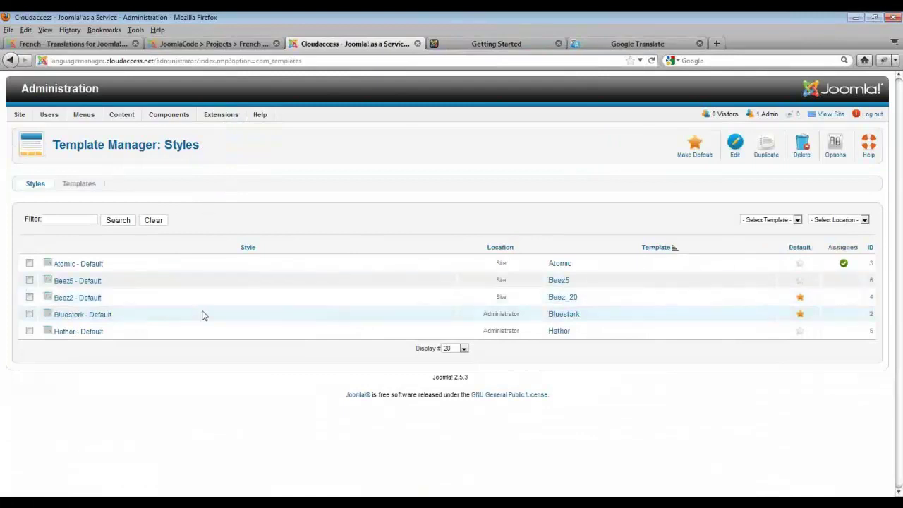
pyautogui.click(30, 297)
pyautogui.click(767, 148)
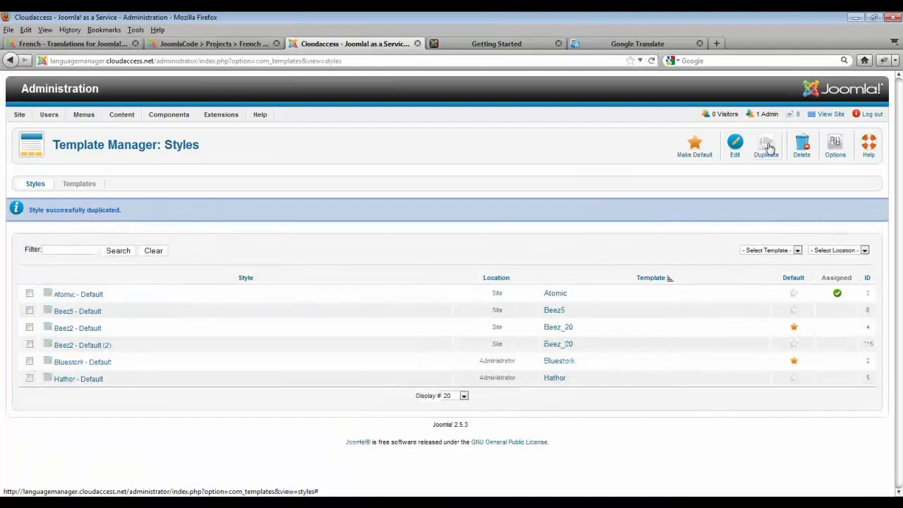
# Step: Assign the Beez2 - Default (2) style to the French menu's Home, Getting Started and Park Blog pages
pyautogui.click(69, 349)
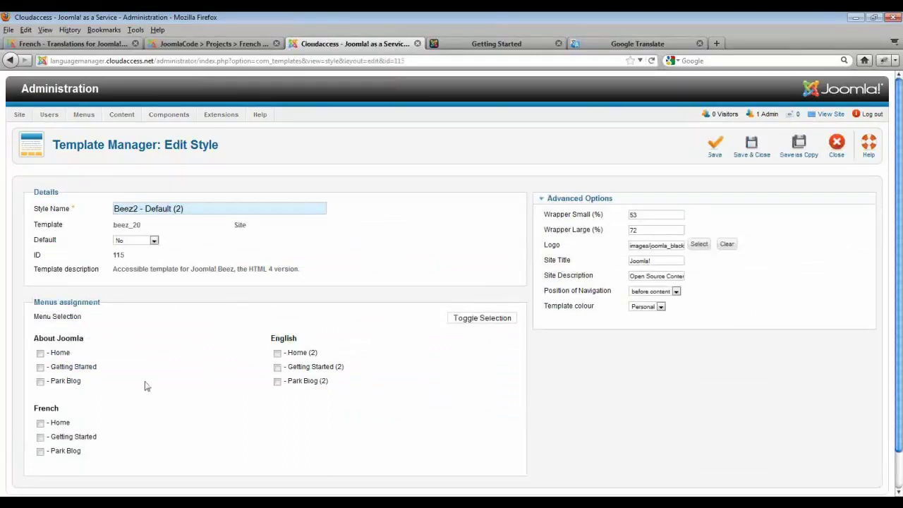
pyautogui.click(41, 424)
pyautogui.click(40, 437)
pyautogui.click(41, 451)
# Step: Look up the French translation of the site description "Open Source Content Management" in Google Translate
pyautogui.tripleClick(657, 275)
pyautogui.hotkey('ctrl', 'c')
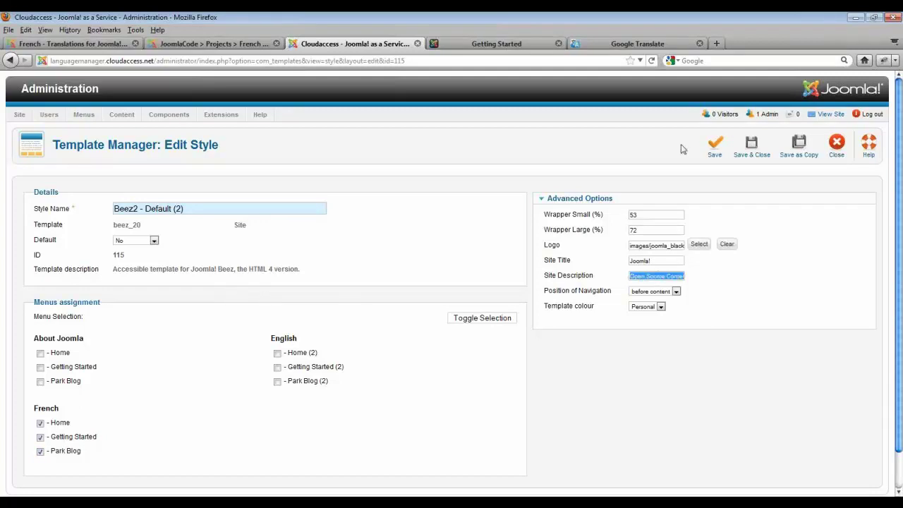
pyautogui.click(628, 46)
pyautogui.hotkey('ctrl', 'v')
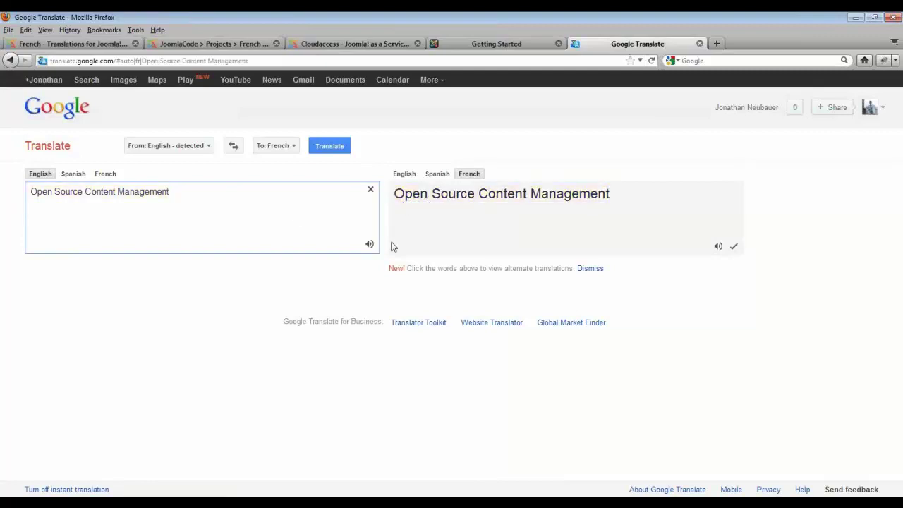
pyautogui.click(618, 196)
pyautogui.moveTo(618, 196); pyautogui.dragTo(391, 198)
# Step: Set the Beez2 - Default (2) style's site description to "French Open Source Content Management" and save the style
pyautogui.click(319, 42)
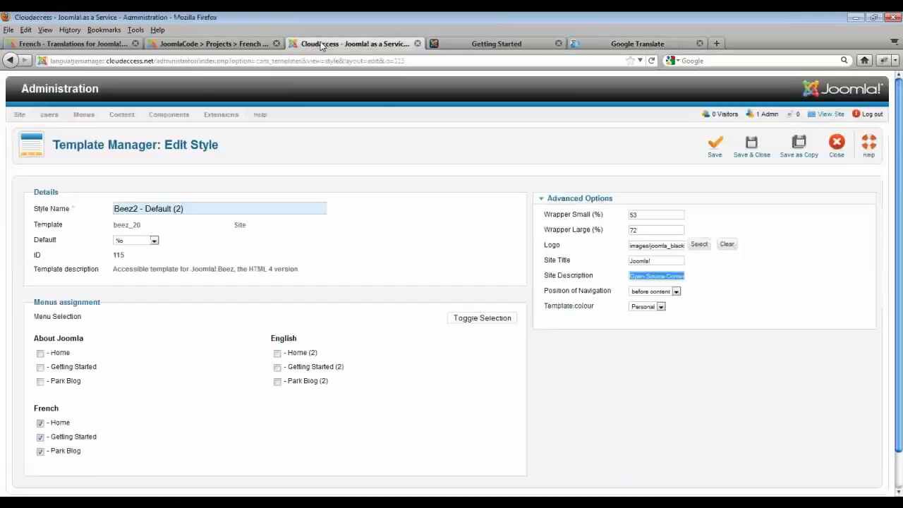
pyautogui.click(647, 281)
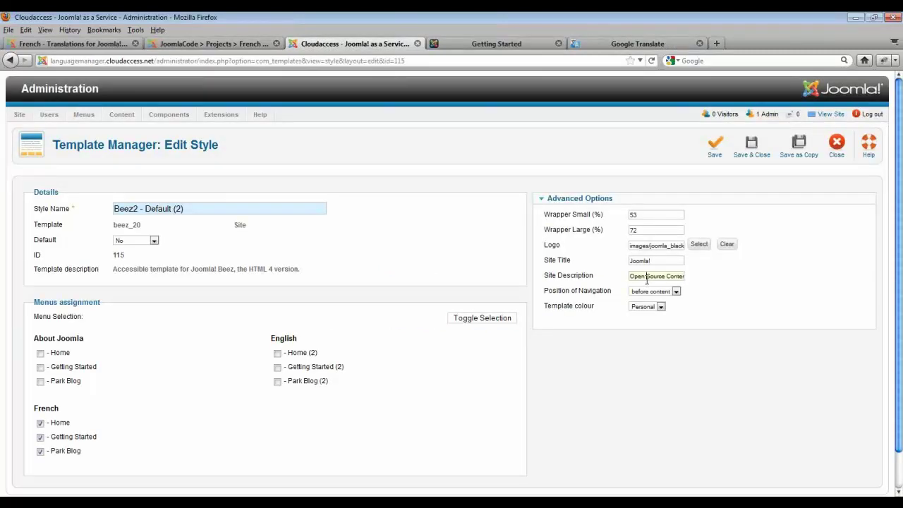
pyautogui.write('French')
pyautogui.click(715, 146)
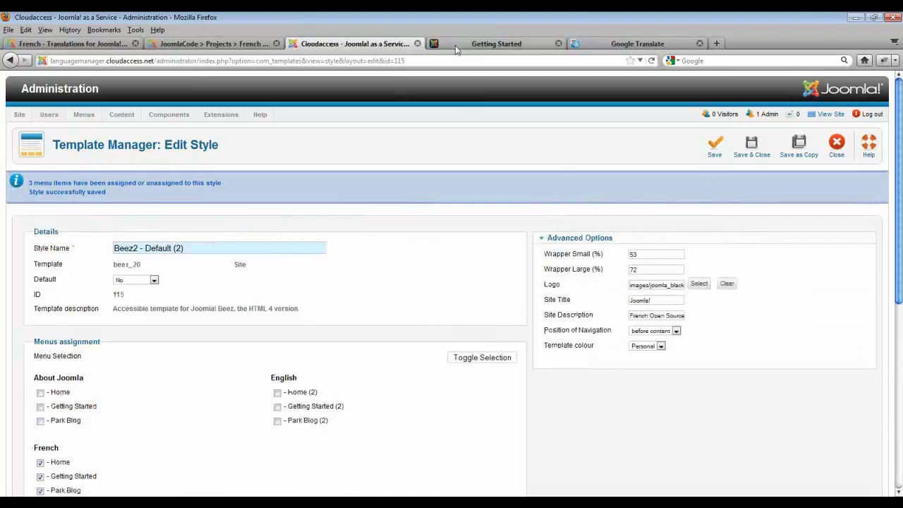
# Step: Reload the French Getting Started page and examine its header description, article text, login form and breadcrumbs
pyautogui.click(455, 46)
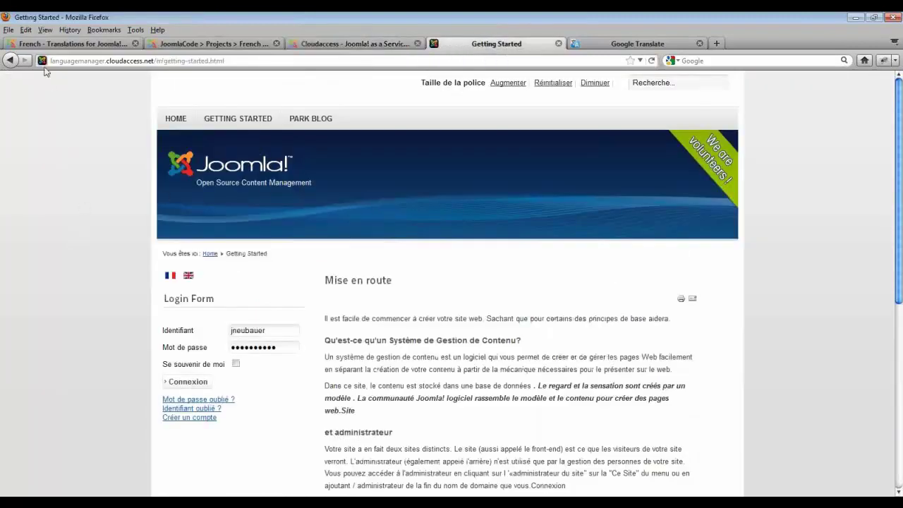
pyautogui.click(651, 62)
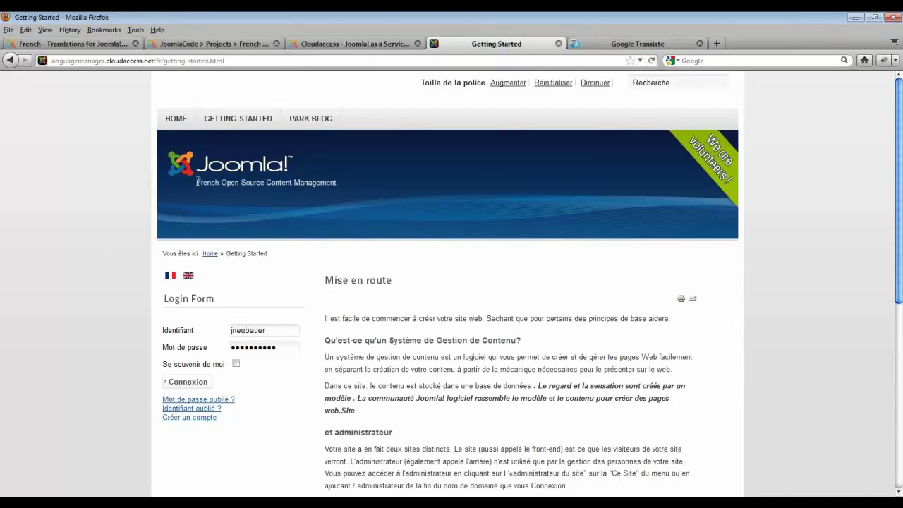
pyautogui.moveTo(196, 183)
pyautogui.mouseDown()
pyautogui.moveTo(223, 185)
pyautogui.moveTo(199, 187)
pyautogui.mouseUp()
pyautogui.click(223, 185)
pyautogui.click(220, 201)
pyautogui.scroll(-2, 462, 337)
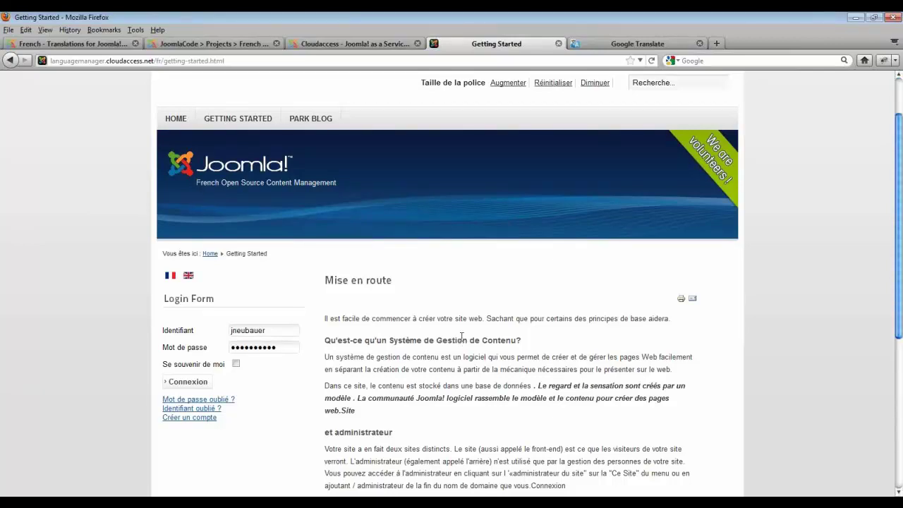
pyautogui.scroll(-2, 462, 337)
pyautogui.scroll(-4, 462, 337)
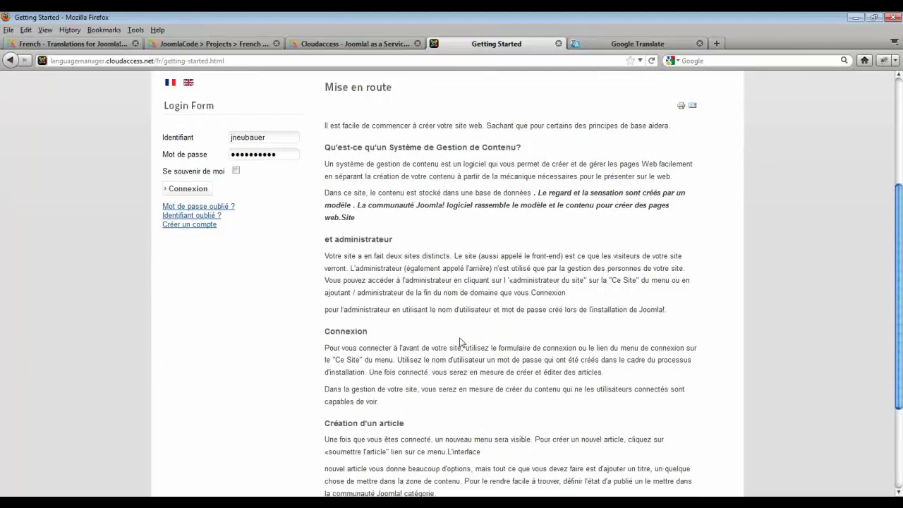
pyautogui.scroll(6, 460, 342)
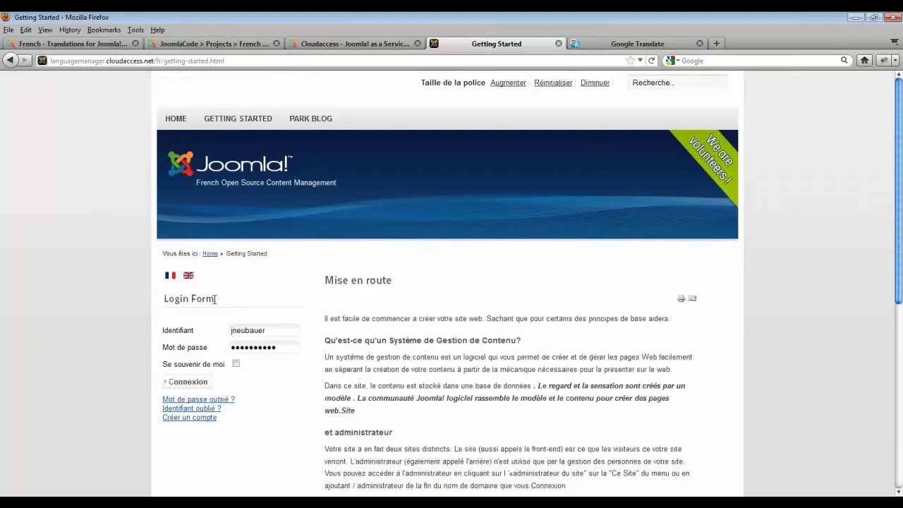
pyautogui.moveTo(162, 254); pyautogui.dragTo(187, 255)
pyautogui.click(187, 254)
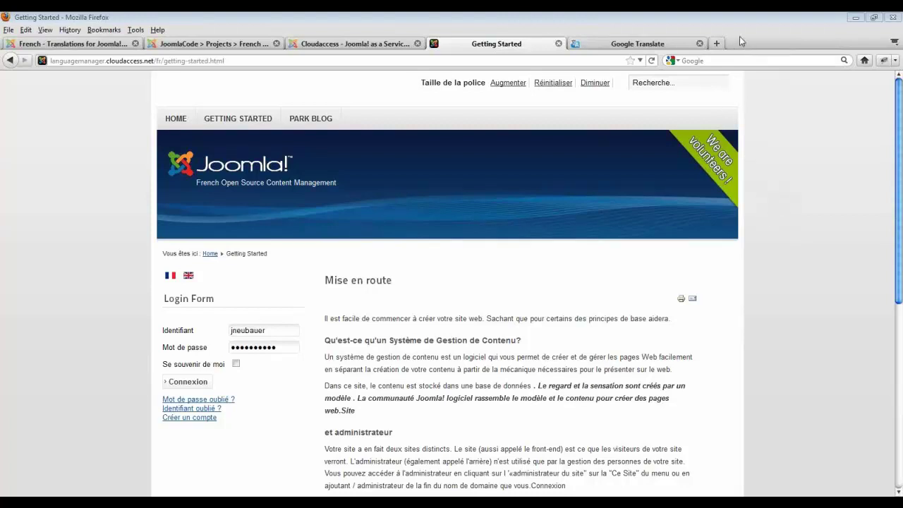
# Step: Close the template style in the administration and publish the French About Joomla! module in the Module Manager
pyautogui.click(386, 44)
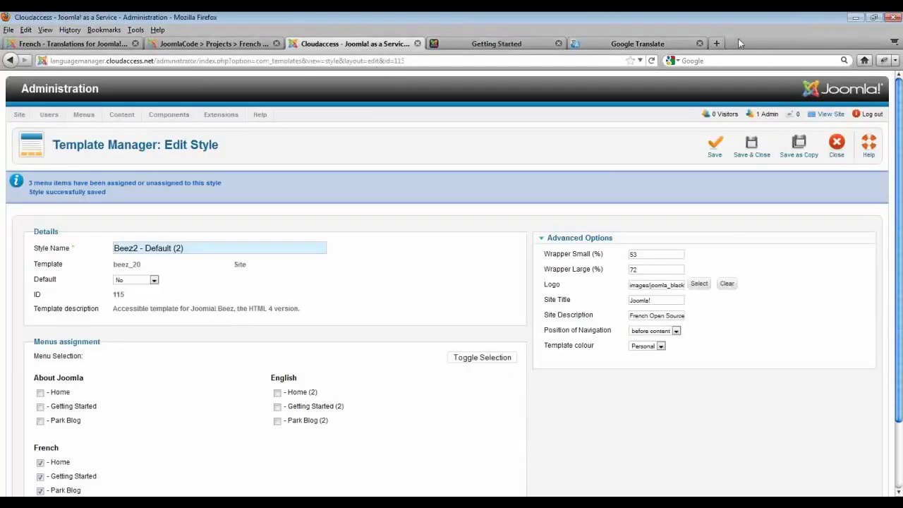
pyautogui.click(836, 154)
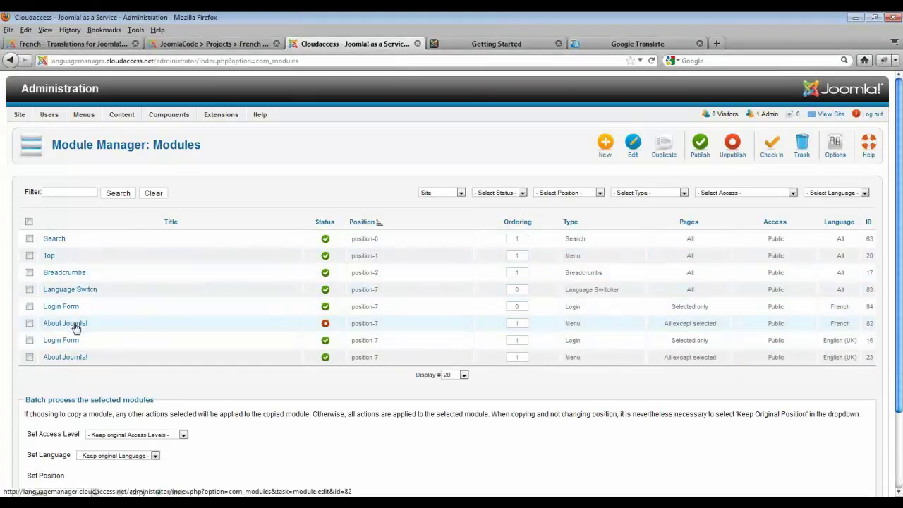
pyautogui.click(325, 324)
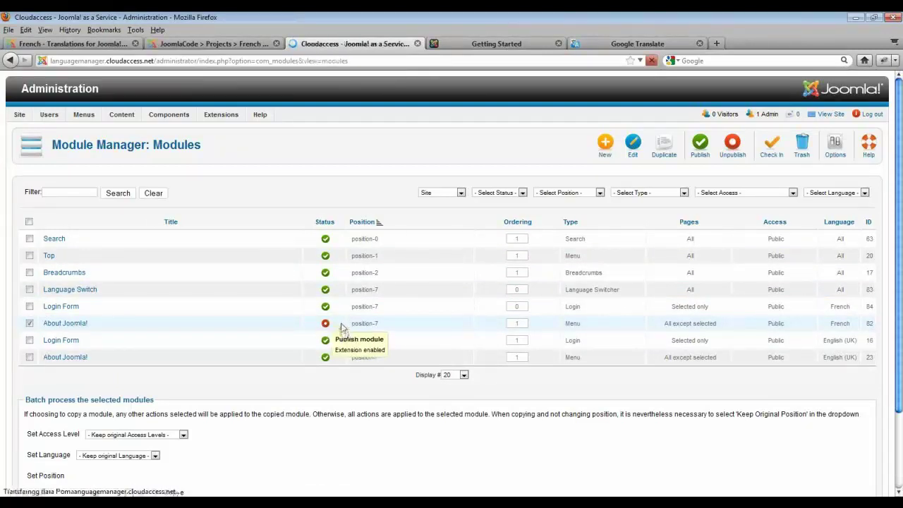
# Step: Open the French site's Home page and check whether the About Joomla! menu module is displayed
pyautogui.click(464, 43)
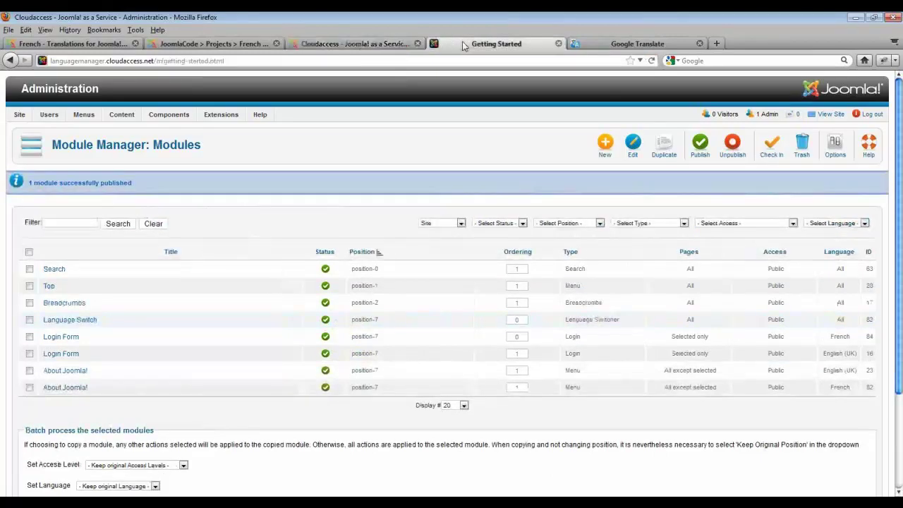
pyautogui.click(176, 118)
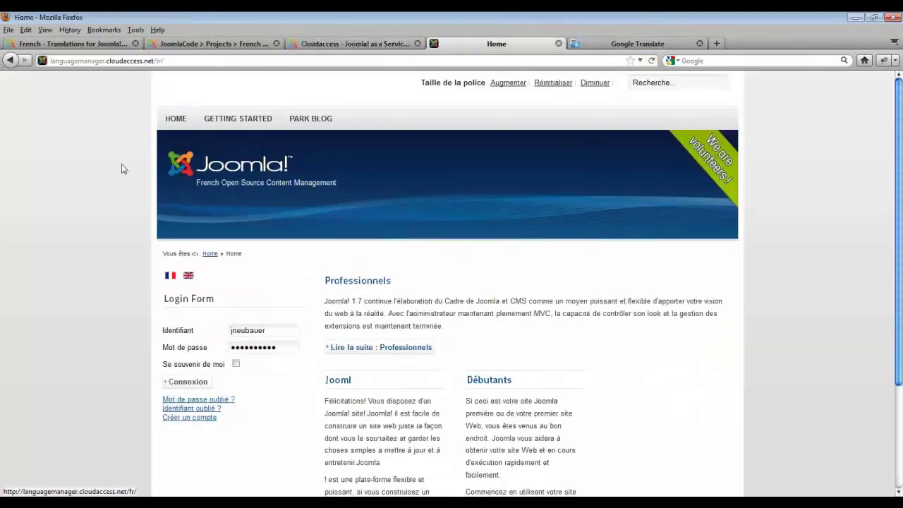
pyautogui.click(393, 40)
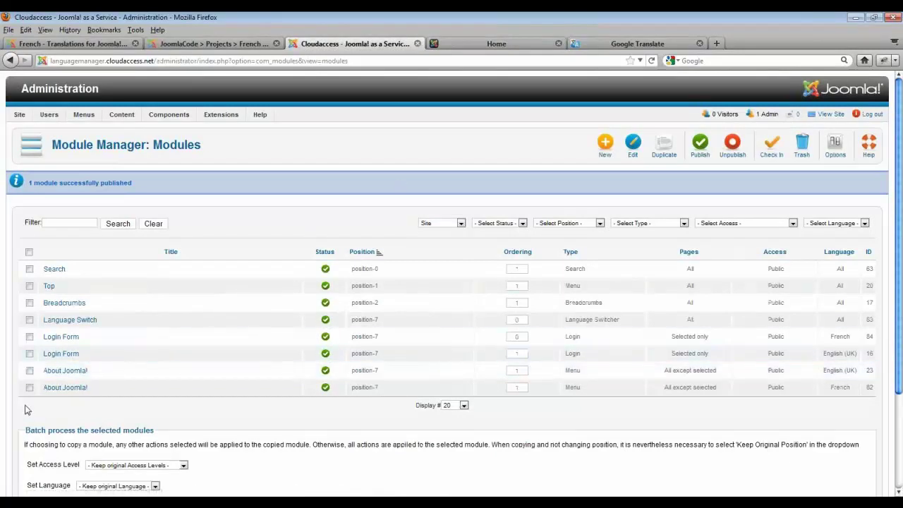
# Step: Set the French About Joomla! module's assignment to "Only on the pages selected" and save the module
pyautogui.click(69, 390)
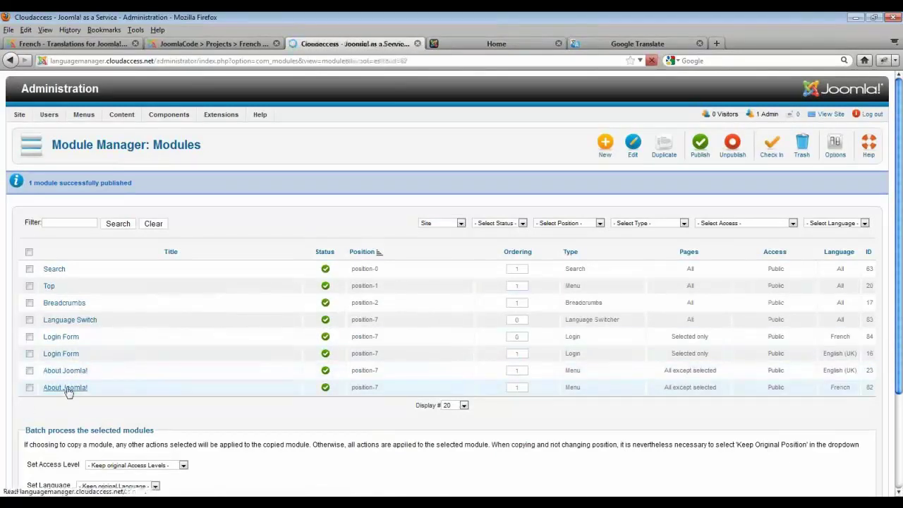
pyautogui.scroll(-3, 286, 399)
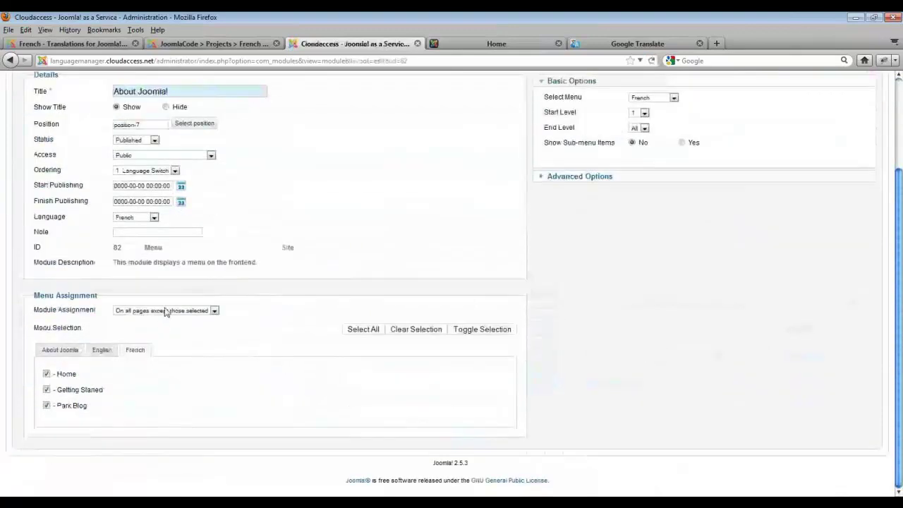
pyautogui.click(165, 310)
pyautogui.click(146, 334)
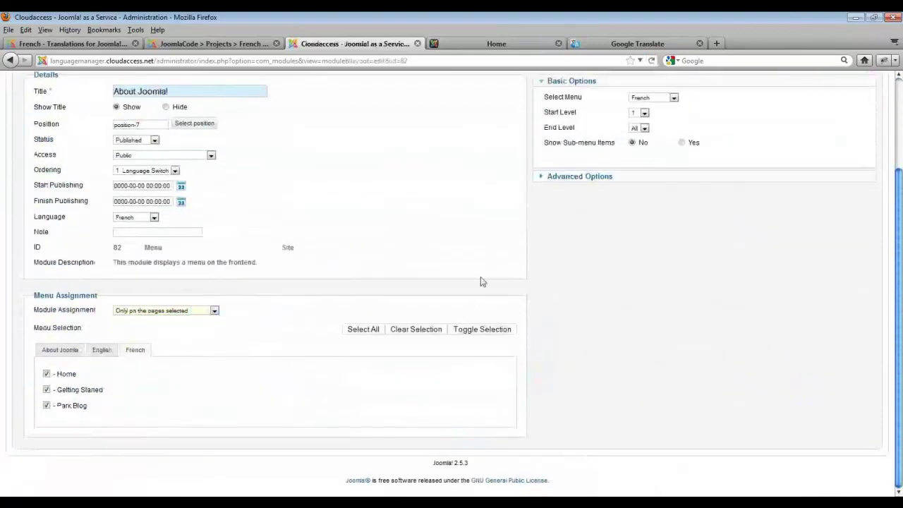
pyautogui.scroll(3, 635, 246)
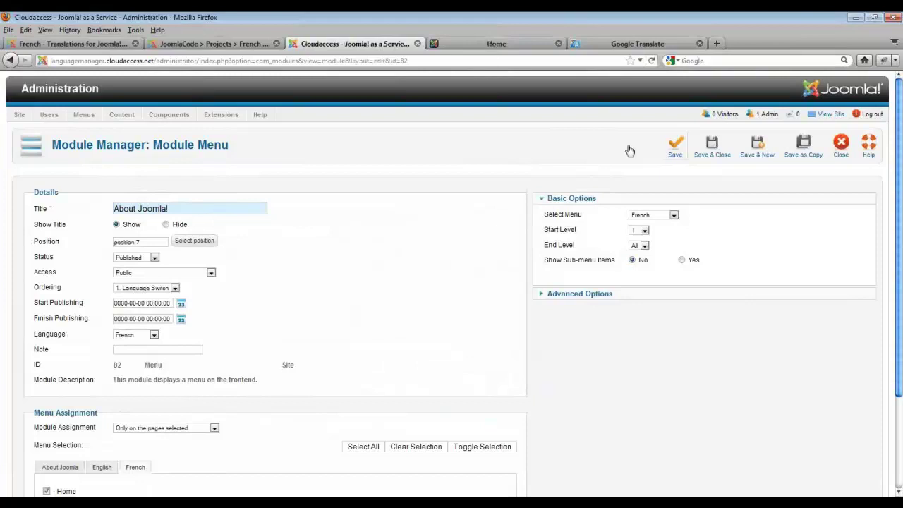
pyautogui.click(675, 147)
# Step: Reload the French Home page and examine the About Joomla! menu below the login form
pyautogui.click(455, 44)
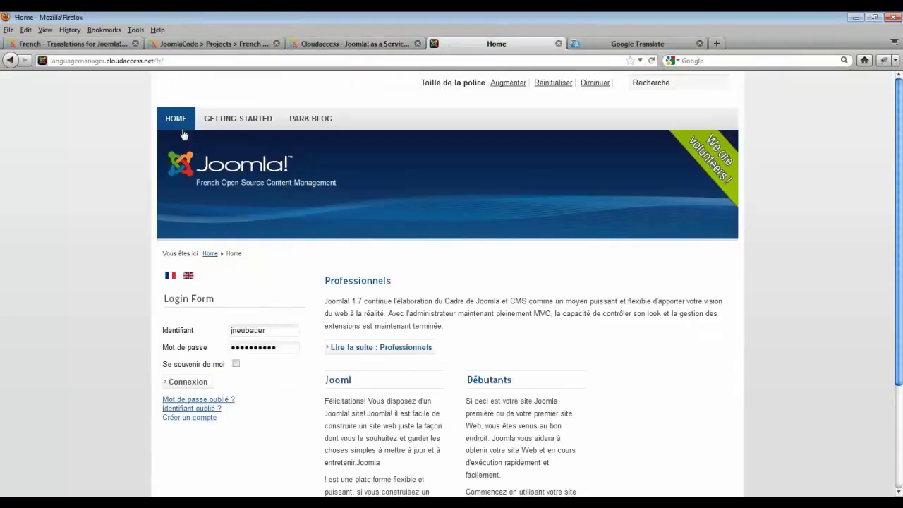
pyautogui.click(175, 124)
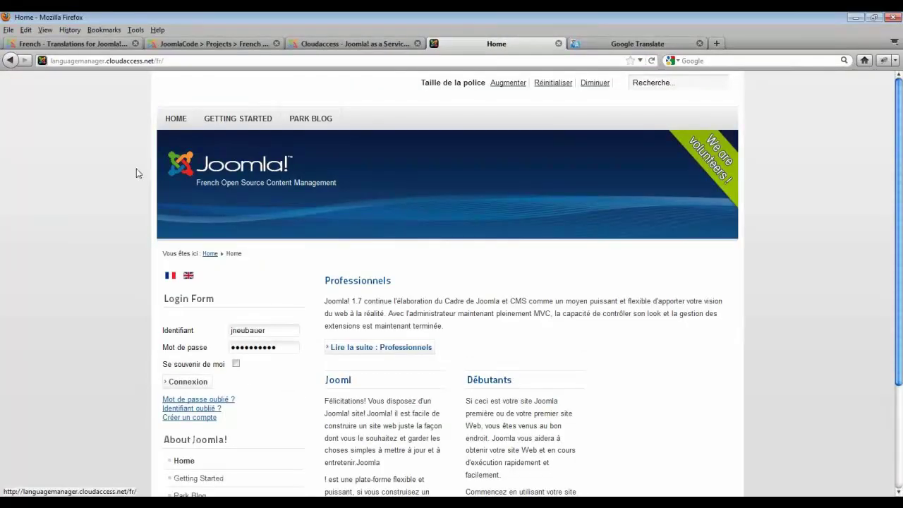
pyautogui.scroll(-2, 138, 173)
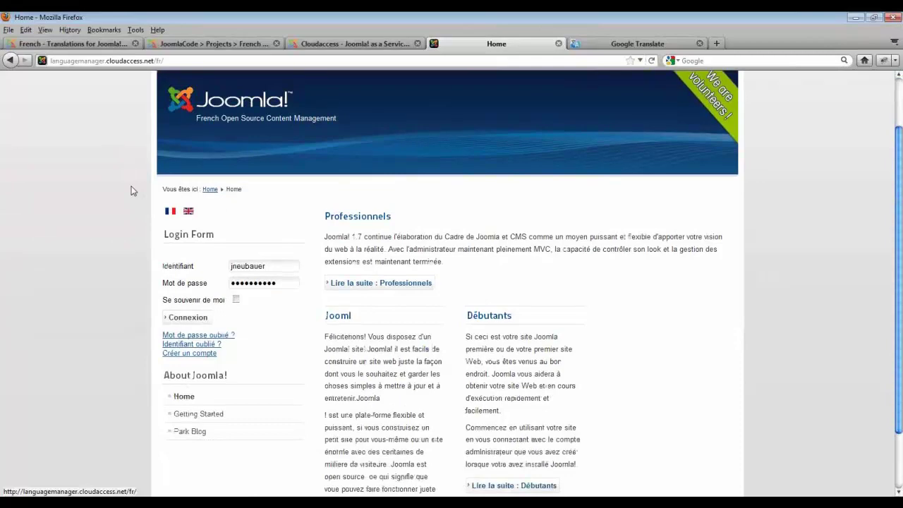
pyautogui.scroll(-2, 131, 191)
pyautogui.scroll(2, 131, 191)
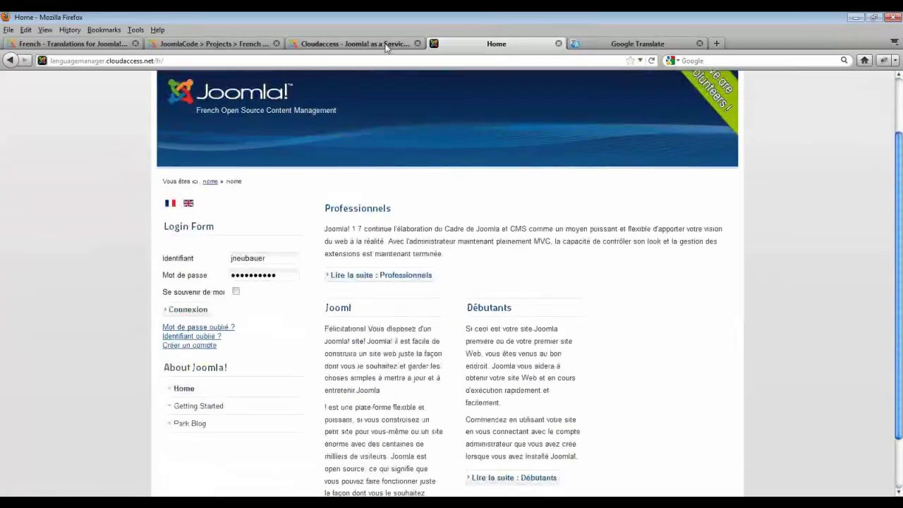
# Step: Save and close the module, then with the module list sorted by ordering, move the French and English About Joomla! modules up in position-7
pyautogui.click(385, 44)
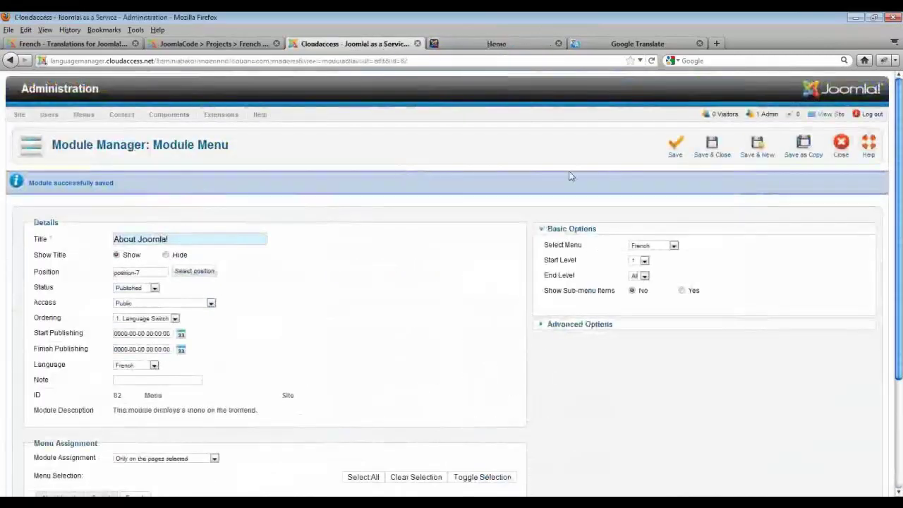
pyautogui.click(711, 147)
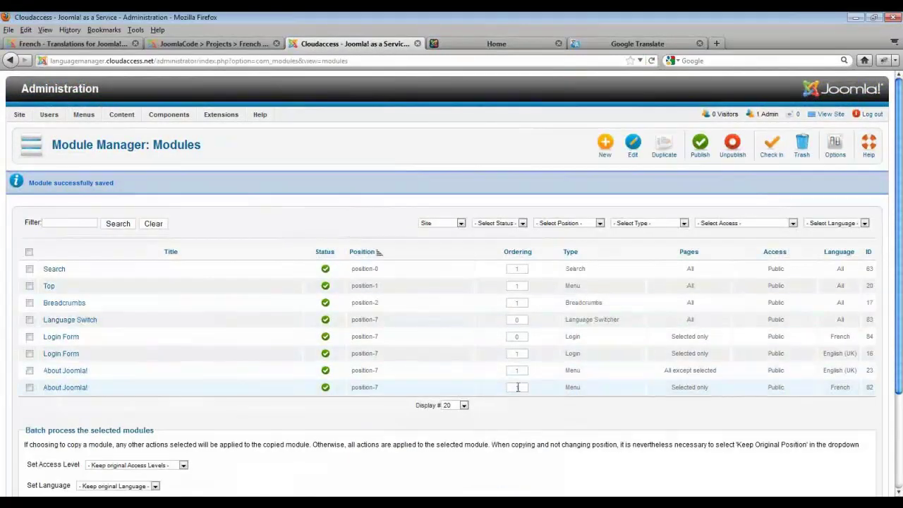
pyautogui.click(532, 254)
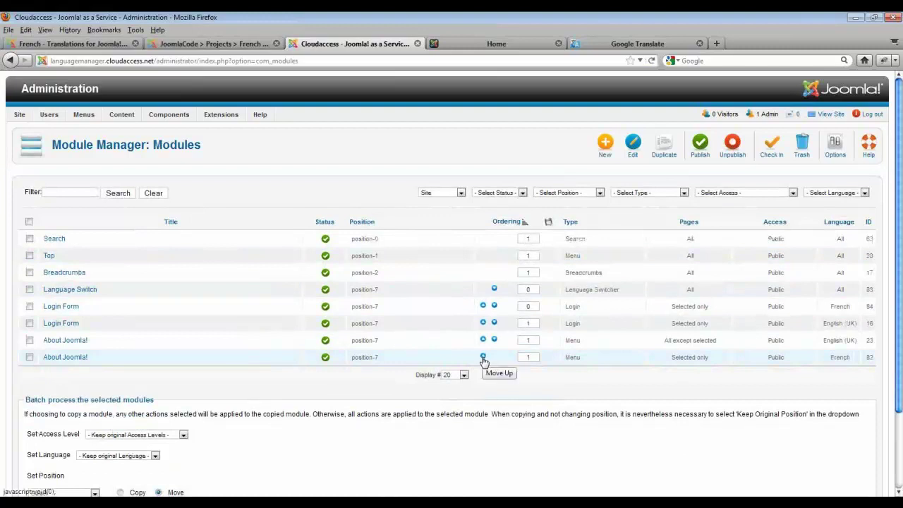
pyautogui.click(484, 357)
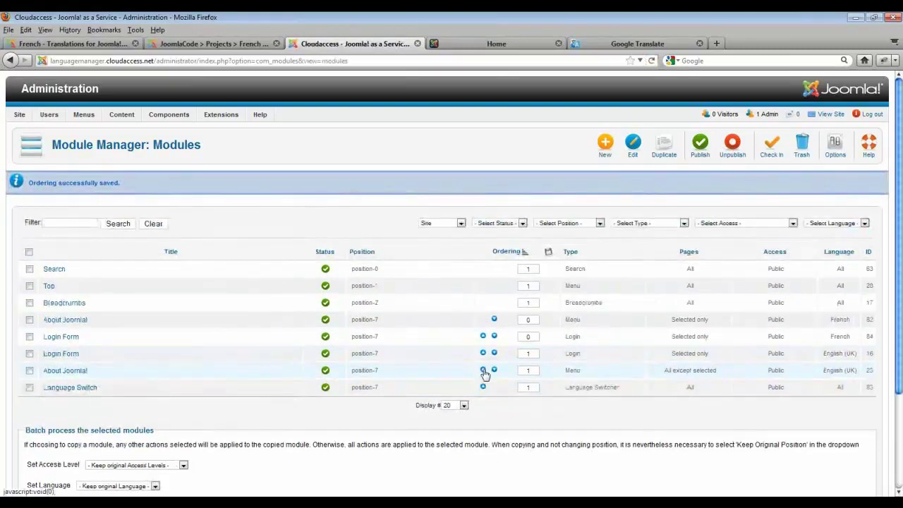
pyautogui.click(484, 371)
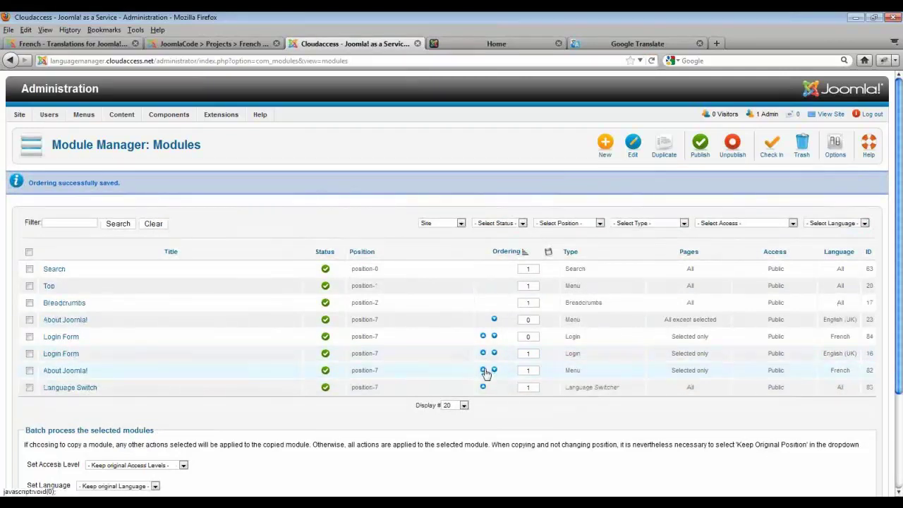
# Step: Reload the French Home page and examine the order of the login form, About Joomla! menu and language flags
pyautogui.click(479, 44)
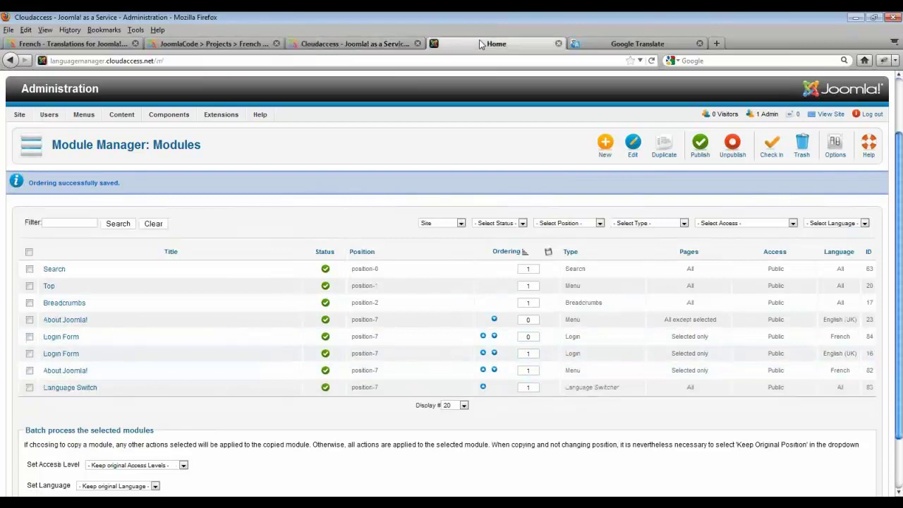
pyautogui.click(652, 60)
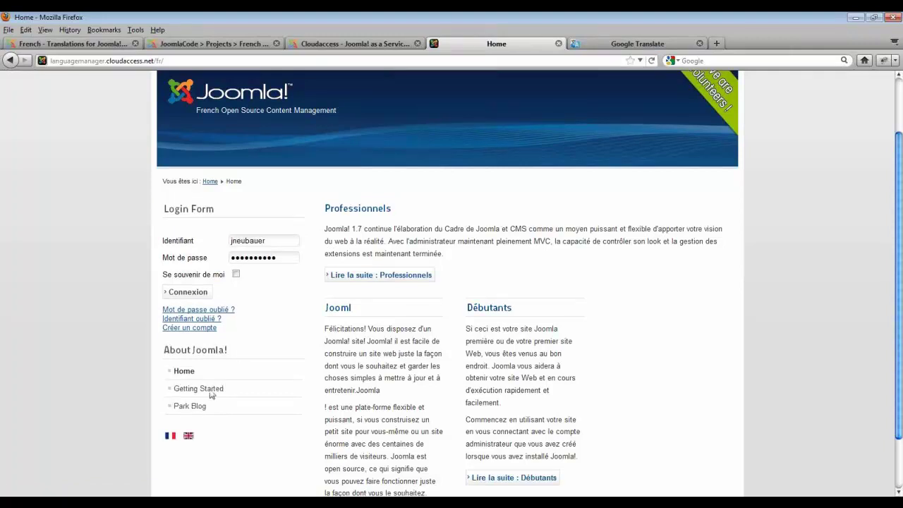
pyautogui.click(247, 394)
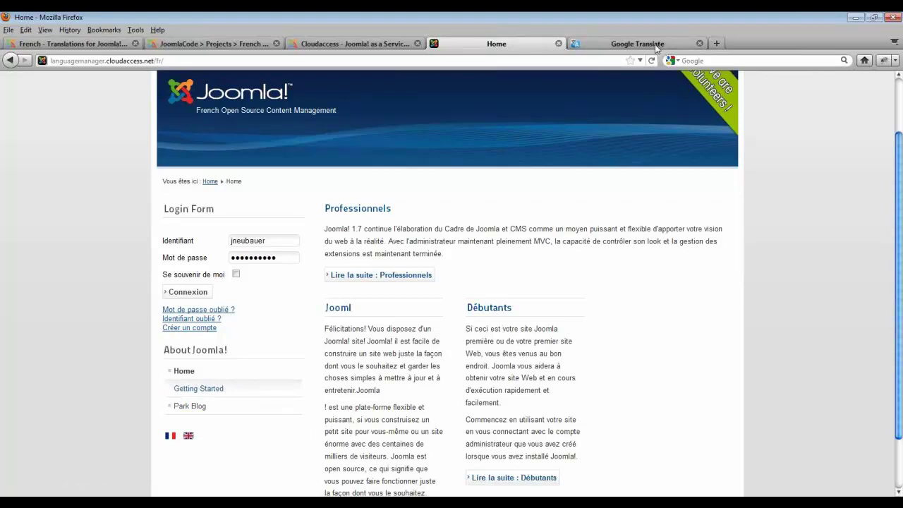
# Step: Open the French menu's items in the administration and copy the translation "Mise en route" for Getting Started from Google Translate
pyautogui.click(342, 43)
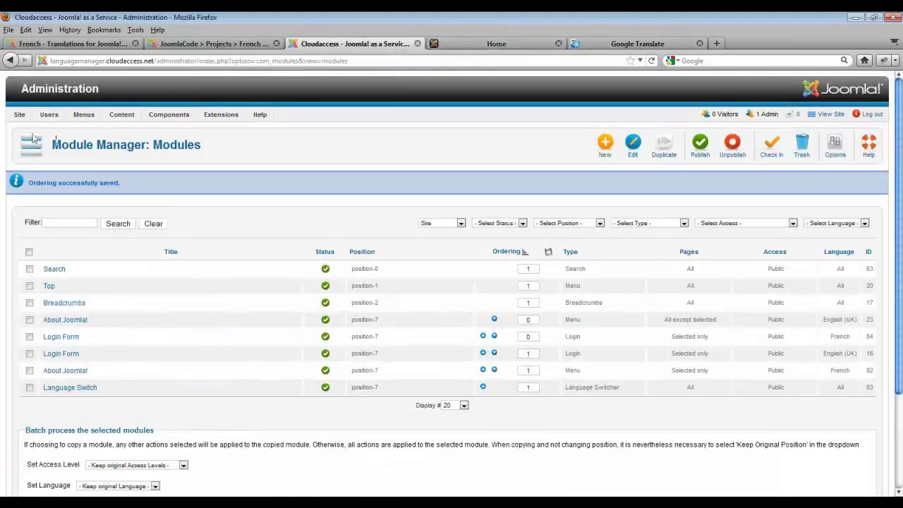
pyautogui.moveTo(83, 117)
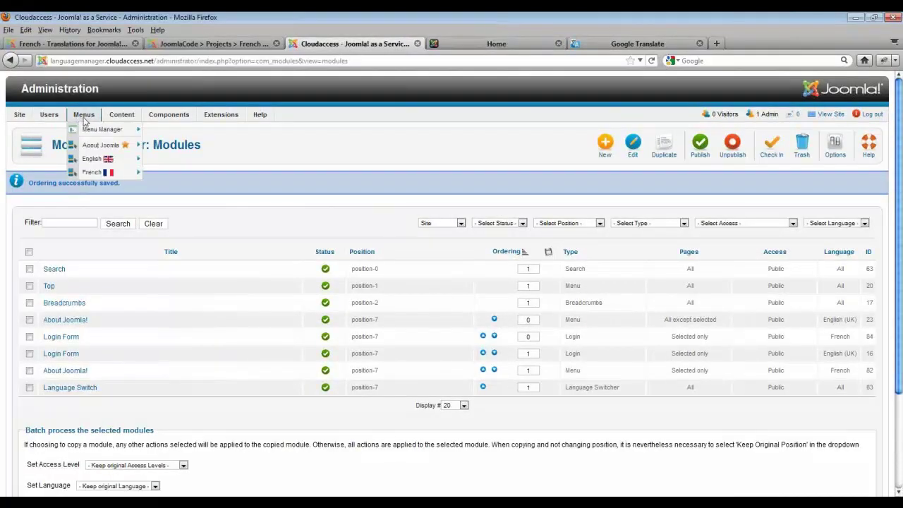
pyautogui.click(94, 173)
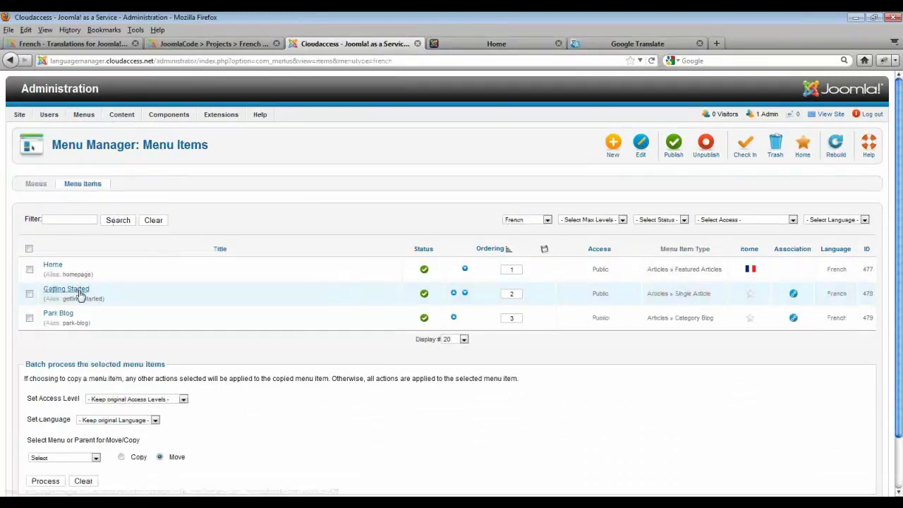
pyautogui.click(619, 43)
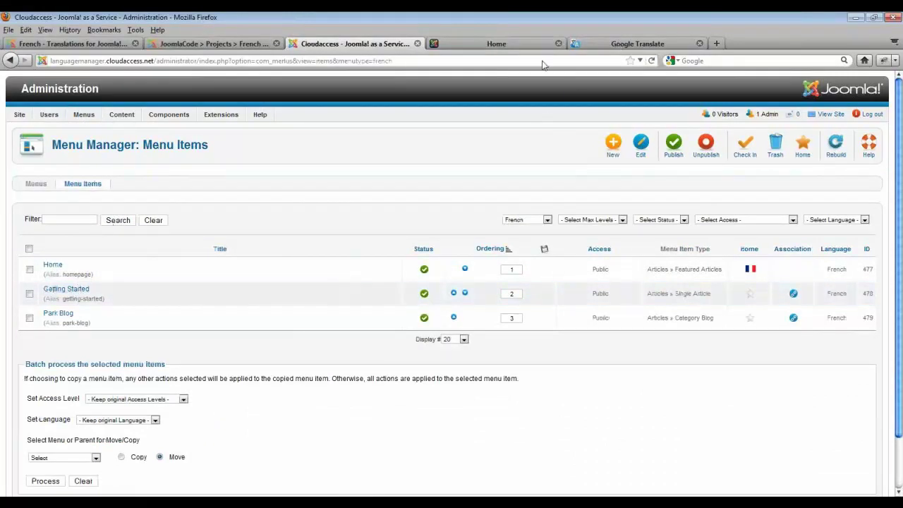
pyautogui.moveTo(501, 199); pyautogui.dragTo(388, 196)
pyautogui.hotkey('ctrl', 'c')
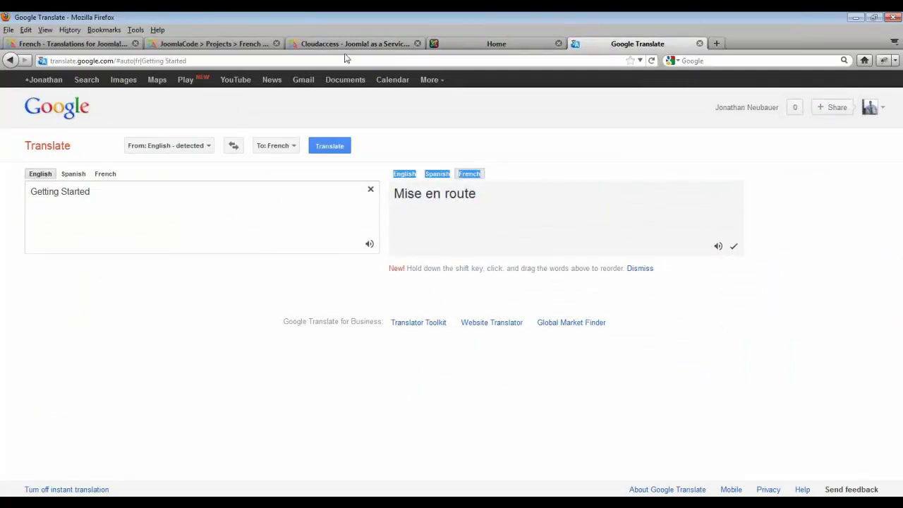
# Step: Set the title of the French Getting Started menu item to "Mise en route", then save and close the item
pyautogui.click(344, 44)
pyautogui.click(63, 291)
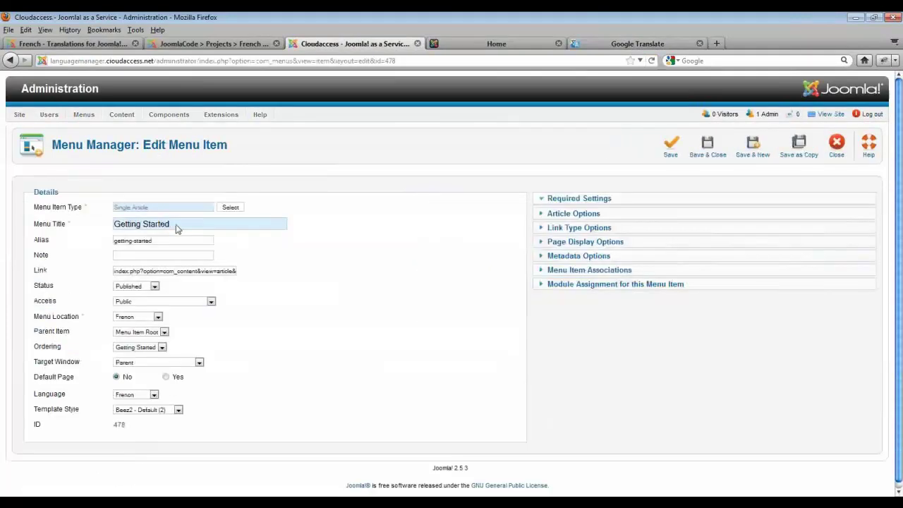
pyautogui.tripleClick(176, 224)
pyautogui.hotkey('ctrl', 'v')
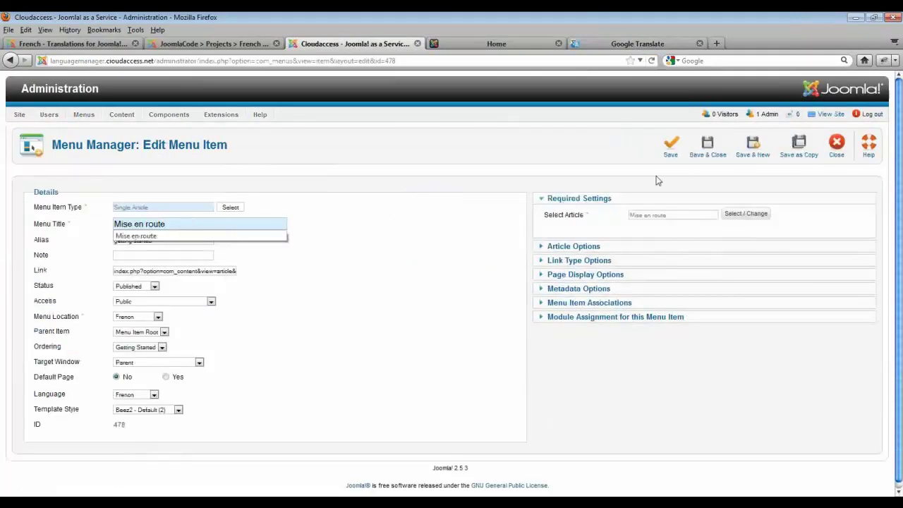
pyautogui.click(707, 145)
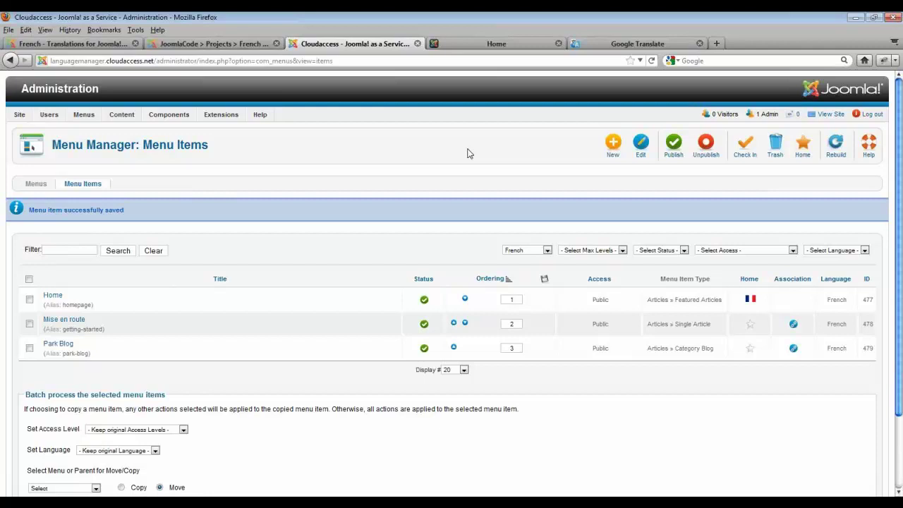
# Step: Open anything-digital.com/josetta in a new browser tab and read the overview of the Josetta translation manager for Joomla
pyautogui.click(718, 44)
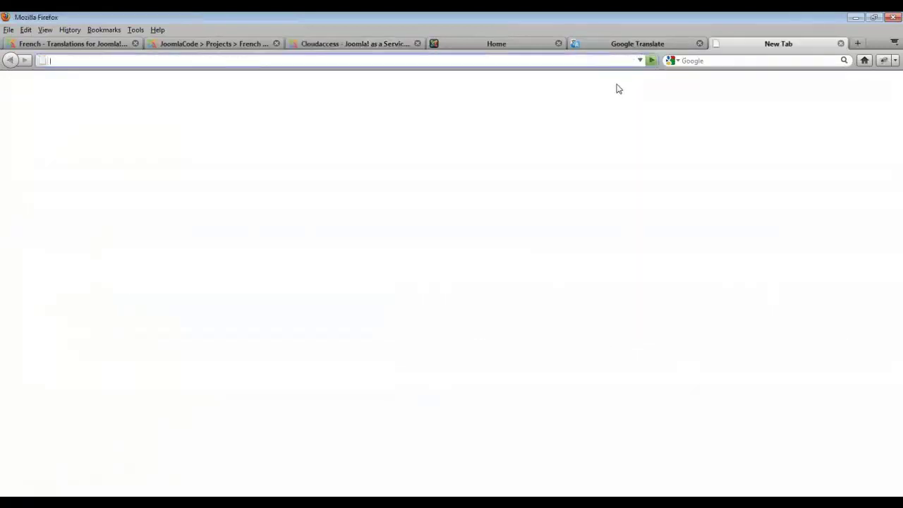
pyautogui.write('anything-digital.com/josetta')
pyautogui.press('Return')
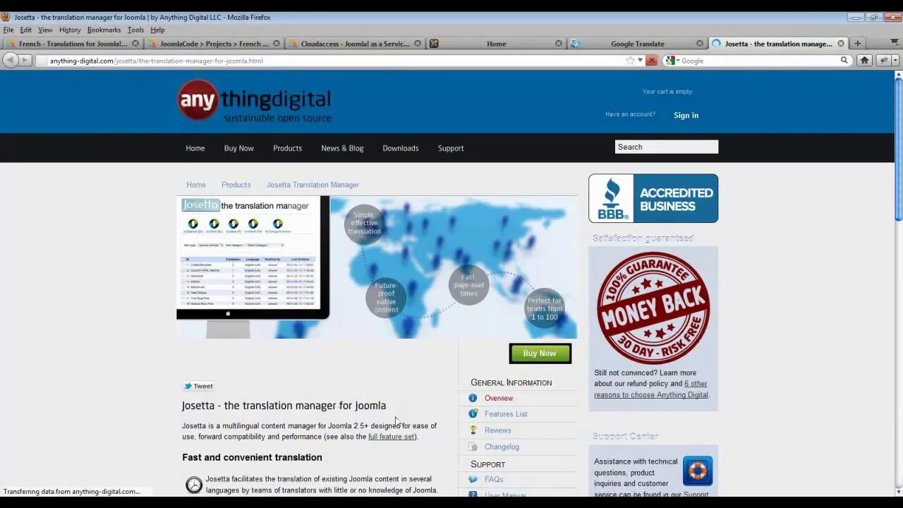
pyautogui.scroll(-2, 396, 421)
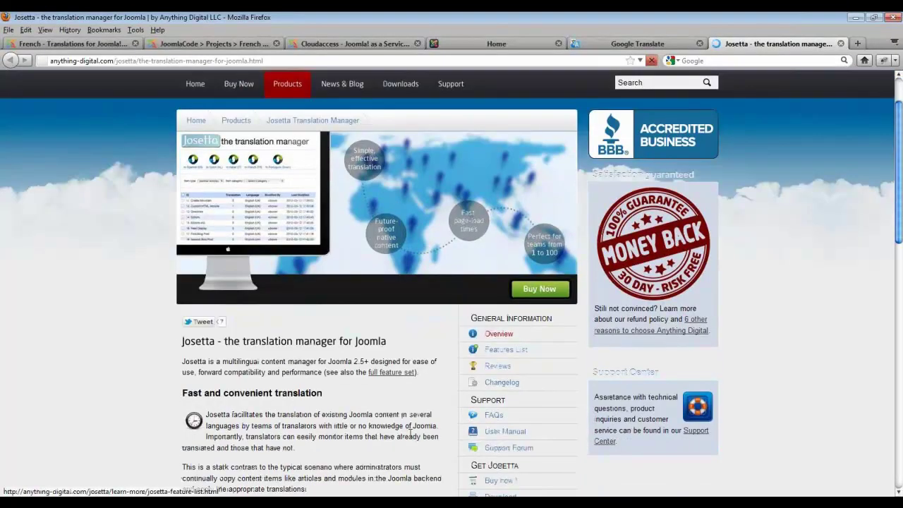
pyautogui.scroll(-6, 411, 433)
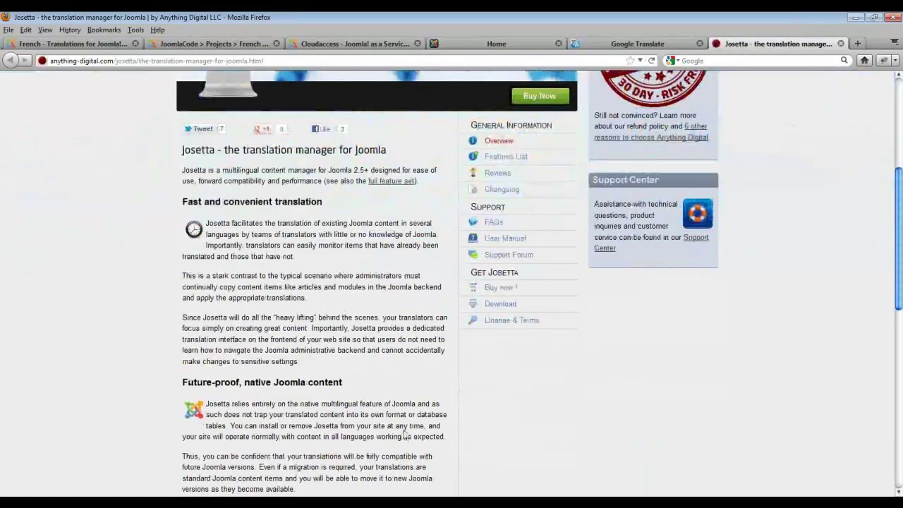
pyautogui.scroll(6, 413, 435)
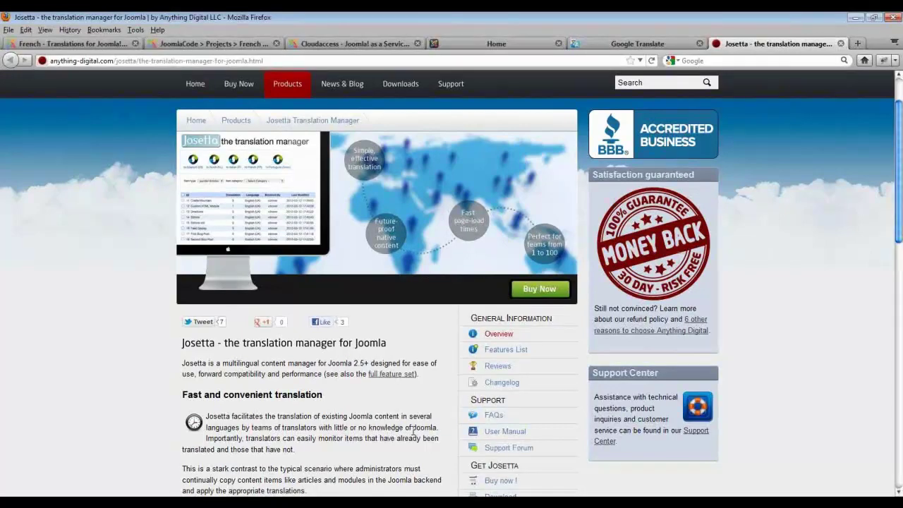
pyautogui.scroll(2, 407, 429)
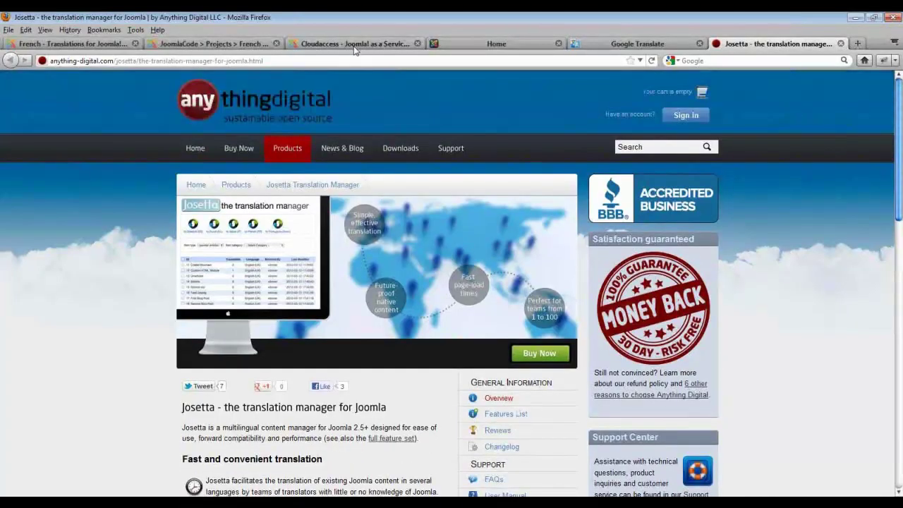
# Step: Return to the administration and compare the French menu items with the menus on the French Home page
pyautogui.click(356, 45)
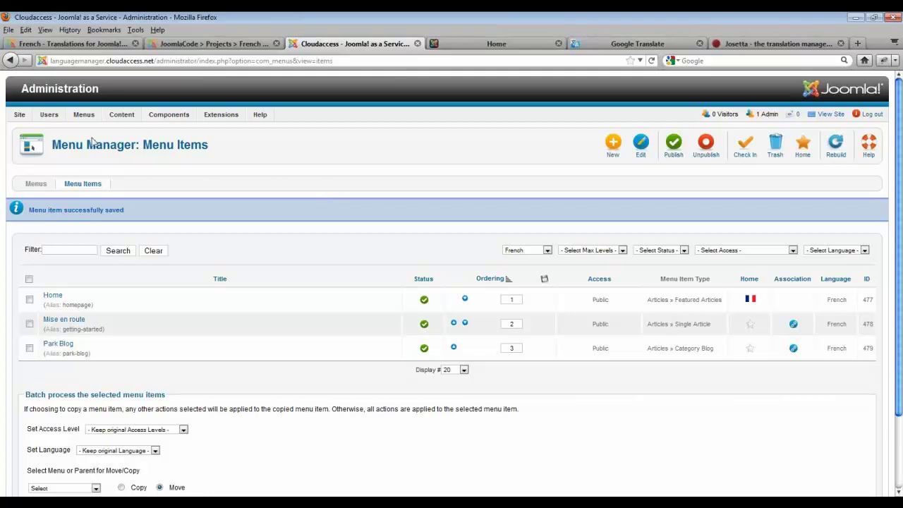
pyautogui.moveTo(85, 116)
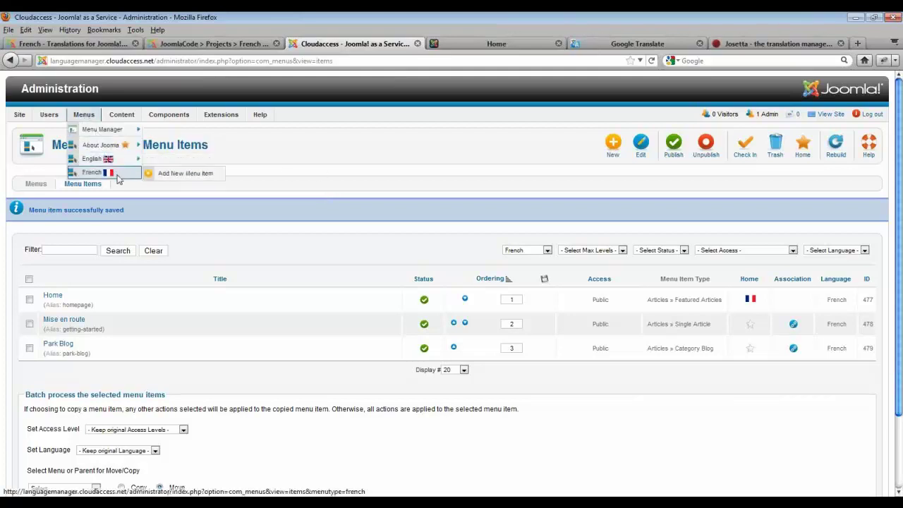
pyautogui.moveTo(123, 173)
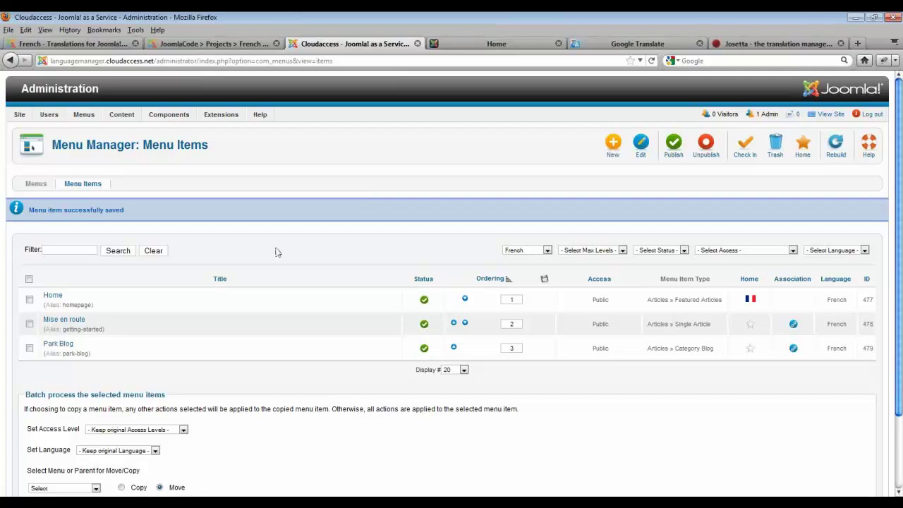
pyautogui.click(481, 46)
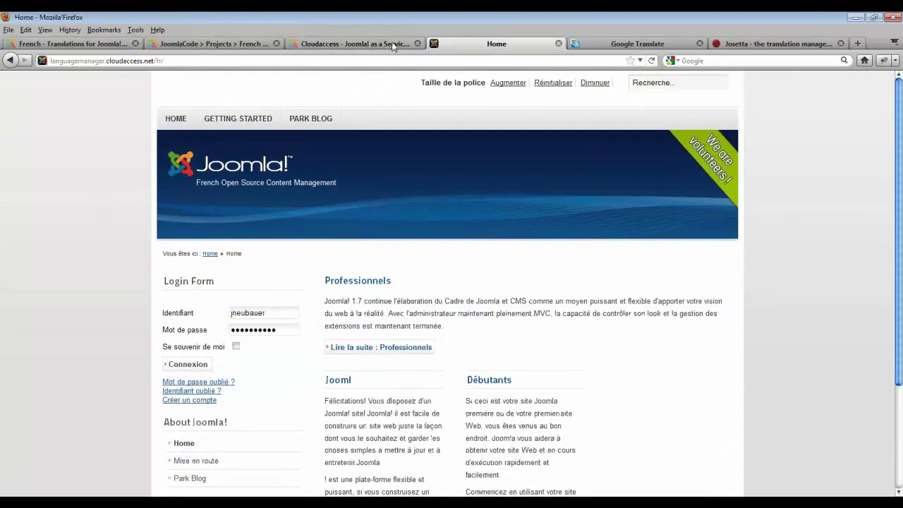
pyautogui.click(393, 47)
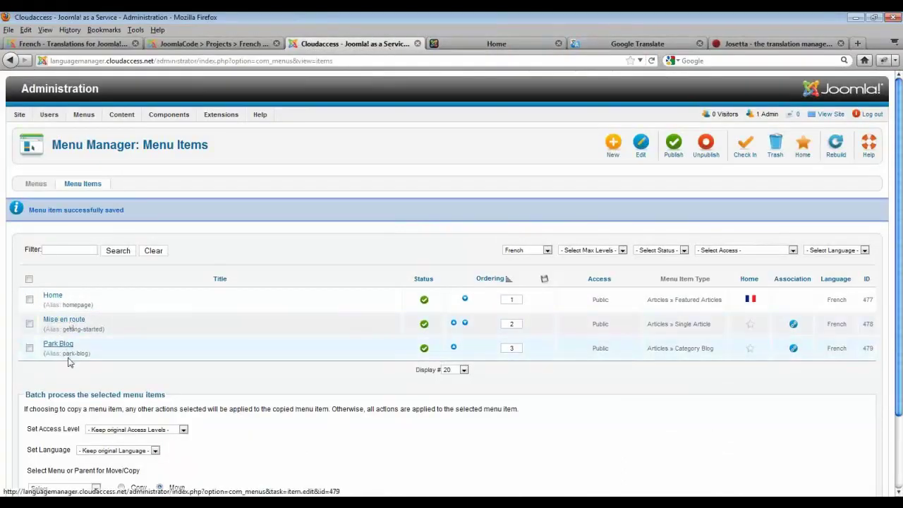
pyautogui.moveTo(80, 345); pyautogui.dragTo(48, 350)
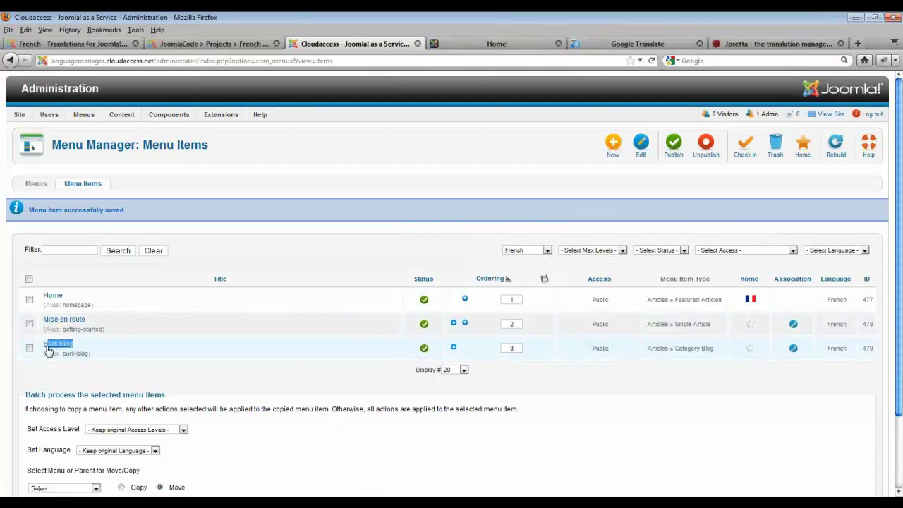
pyautogui.click(58, 370)
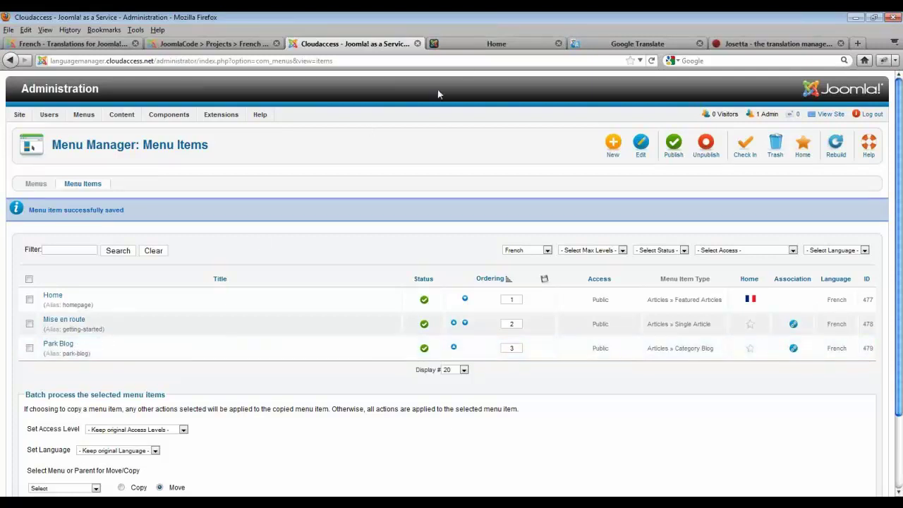
# Step: Examine the About Joomla! menu and the top menu titles on the French Home page
pyautogui.click(474, 42)
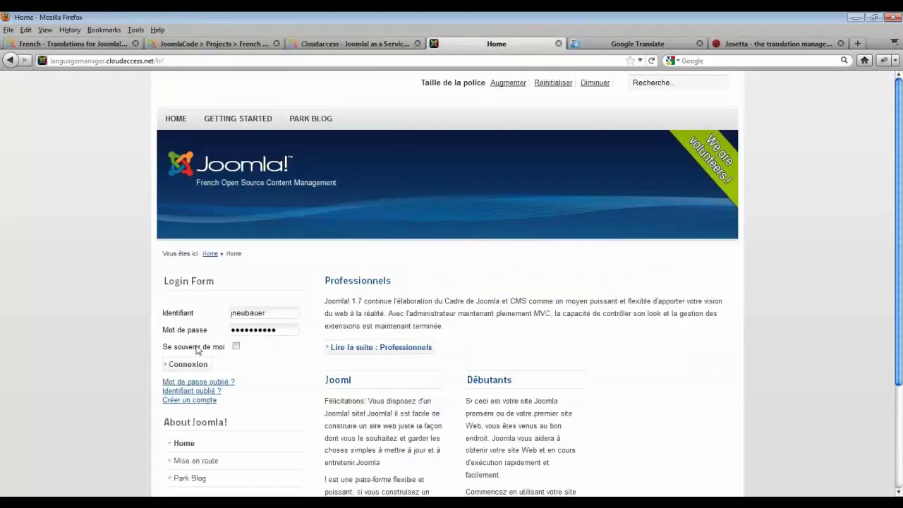
pyautogui.scroll(-3, 208, 356)
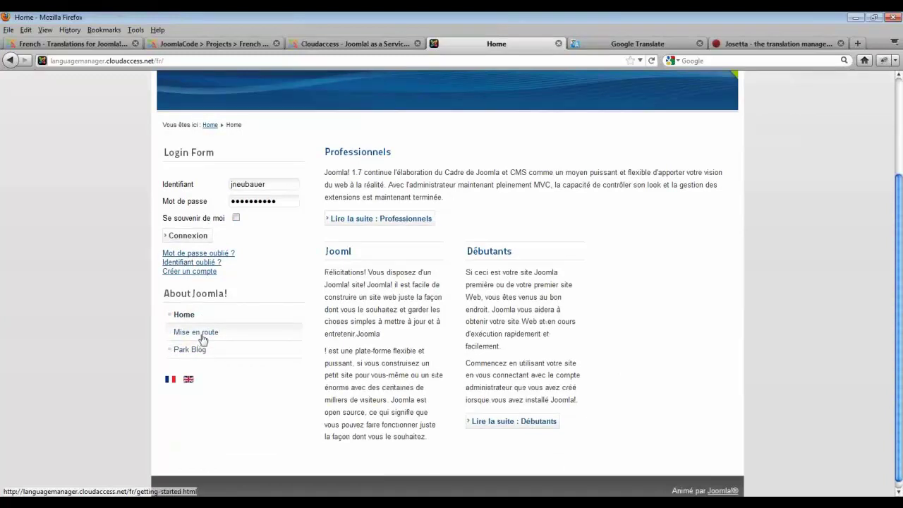
pyautogui.click(332, 44)
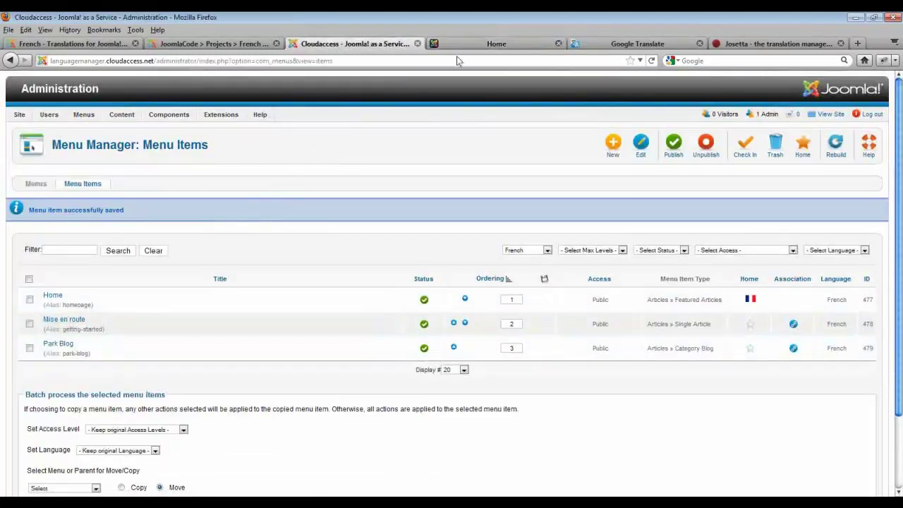
pyautogui.click(480, 43)
pyautogui.scroll(3, 416, 163)
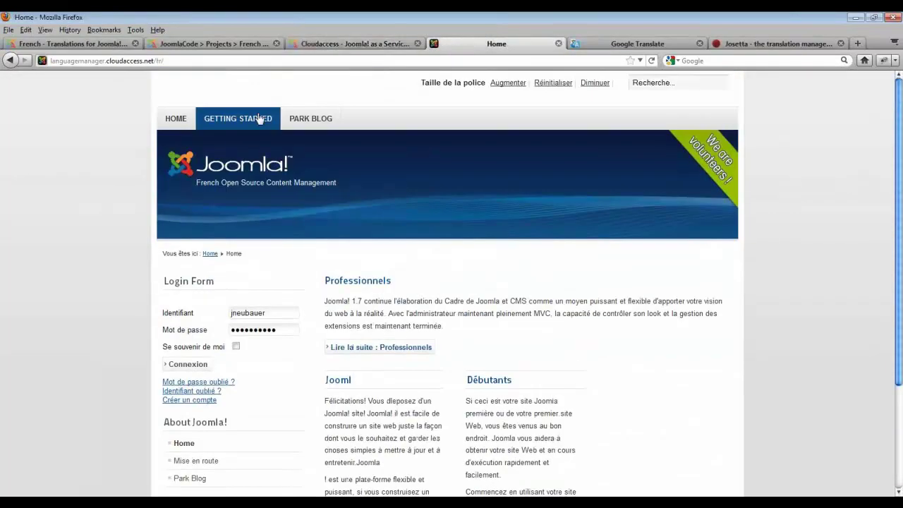
# Step: Open the Top menu module in the Module Manager and set its module assignment to "Only on the pages selected"
pyautogui.click(388, 45)
pyautogui.moveTo(221, 115)
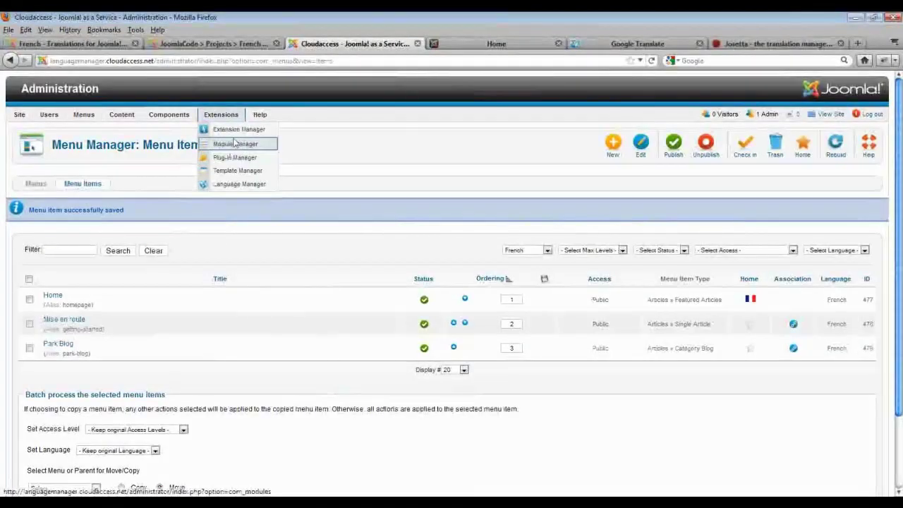
pyautogui.click(235, 144)
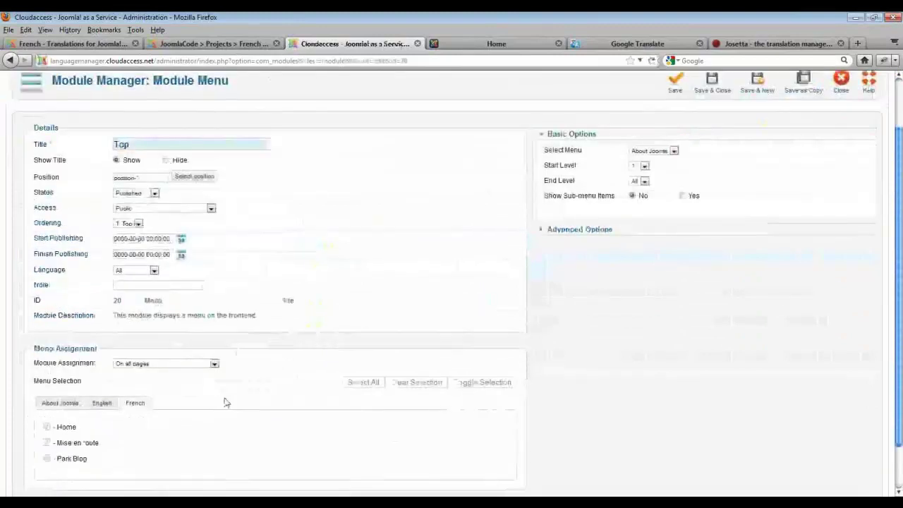
pyautogui.scroll(-3, 134, 317)
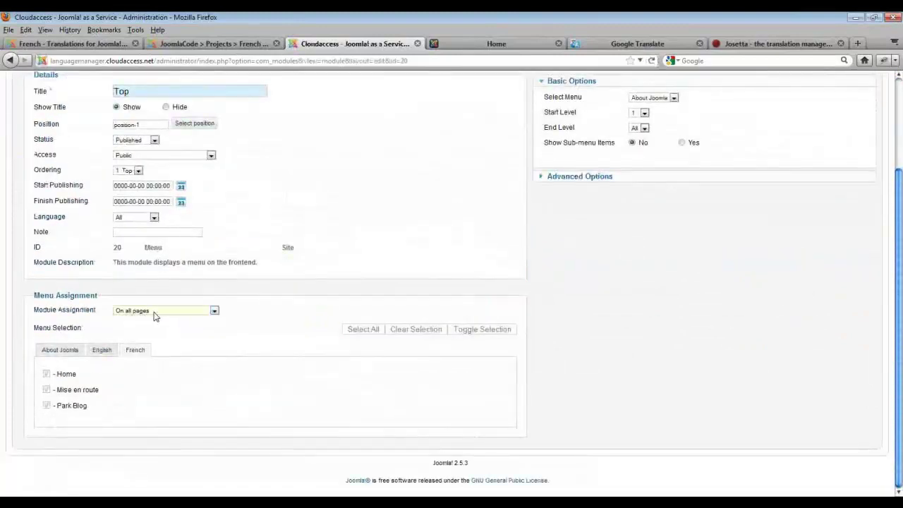
pyautogui.click(157, 313)
pyautogui.click(151, 336)
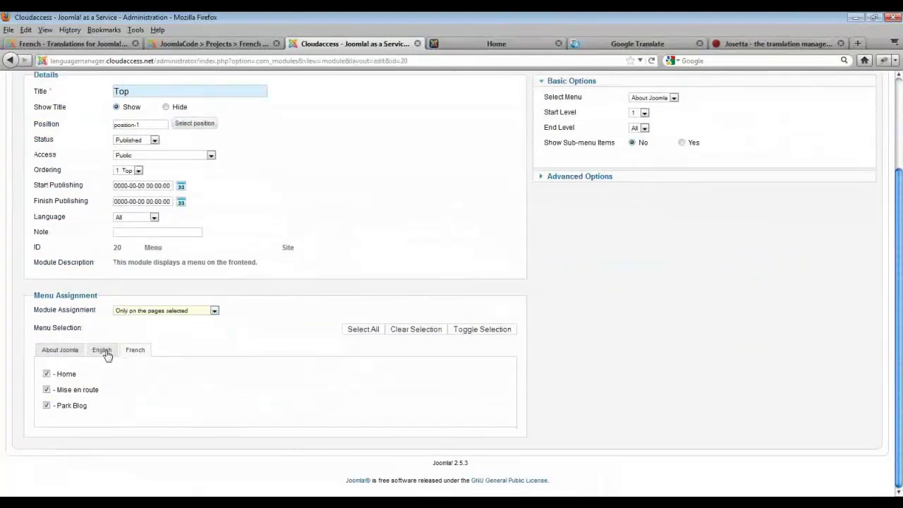
# Step: Unassign the Top module from the French Home, Mise en route and Park Blog pages, then save and close it
pyautogui.click(46, 374)
pyautogui.click(47, 390)
pyautogui.click(47, 405)
pyautogui.scroll(3, 365, 373)
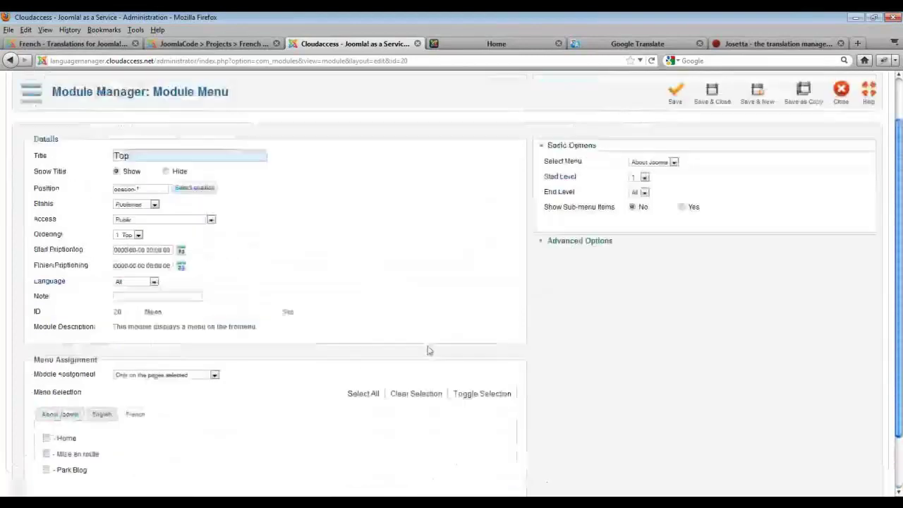
pyautogui.click(711, 148)
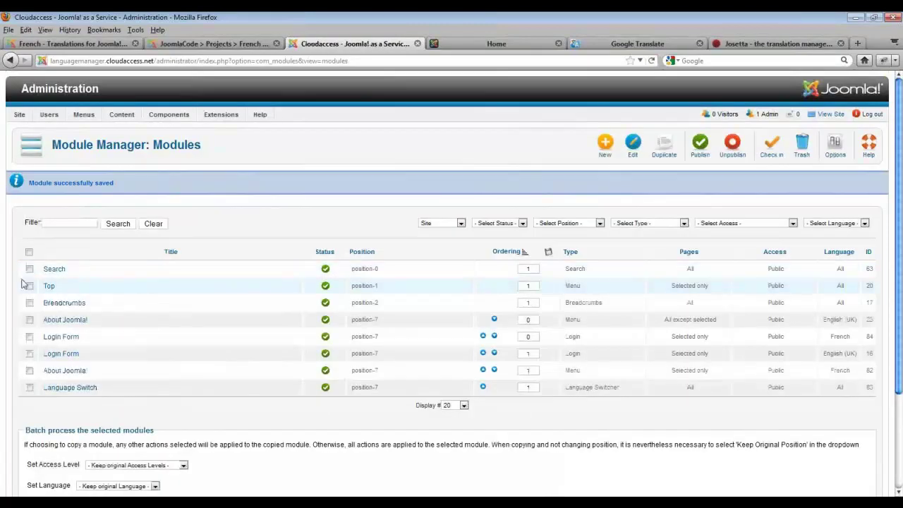
# Step: Batch process the Top module to set its language to English (UK)
pyautogui.click(29, 285)
pyautogui.scroll(-3, 148, 381)
pyautogui.click(117, 363)
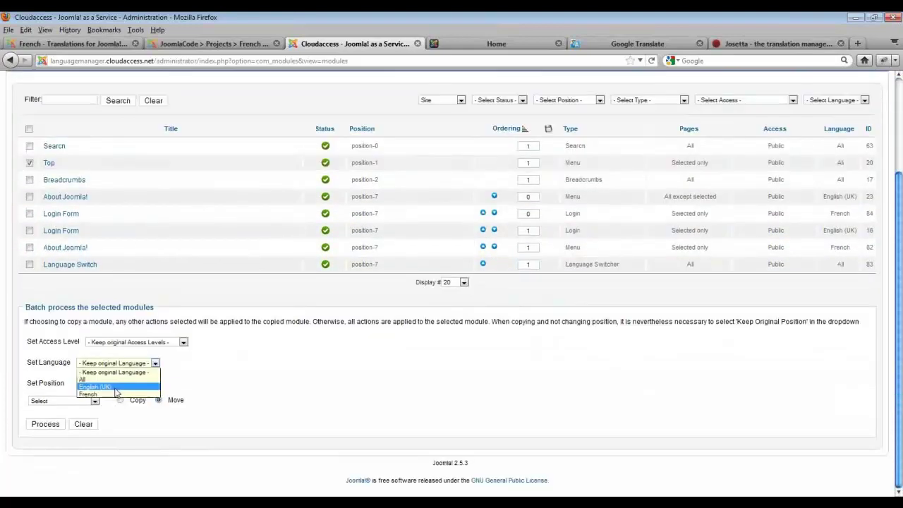
pyautogui.click(99, 385)
pyautogui.click(44, 425)
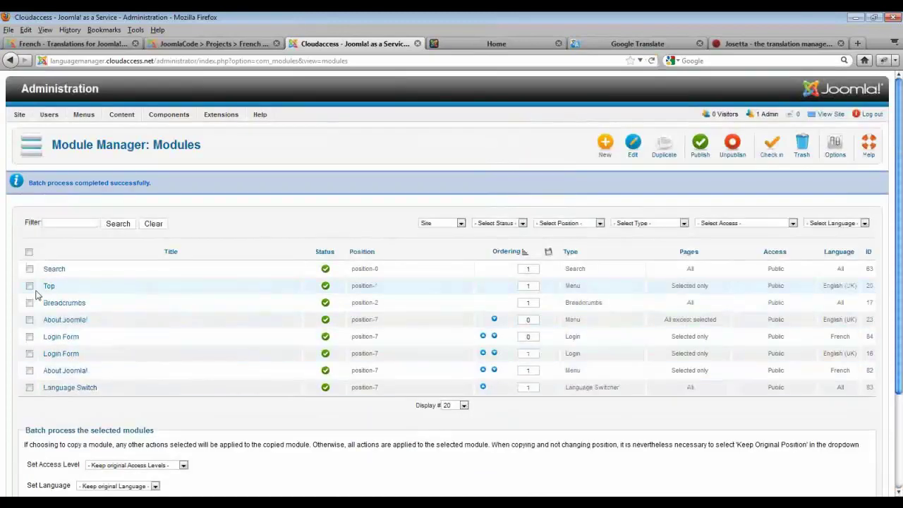
# Step: Duplicate the Top module and set the copy's status to Published
pyautogui.click(665, 150)
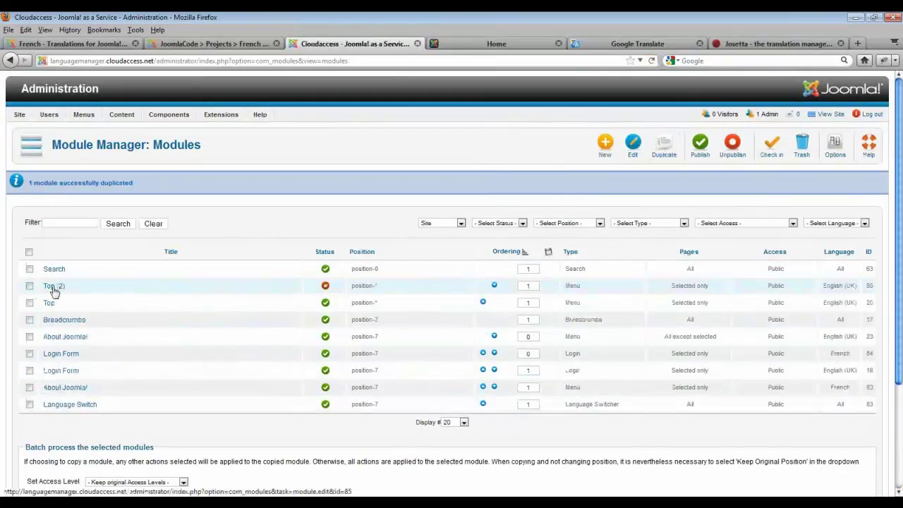
pyautogui.click(54, 287)
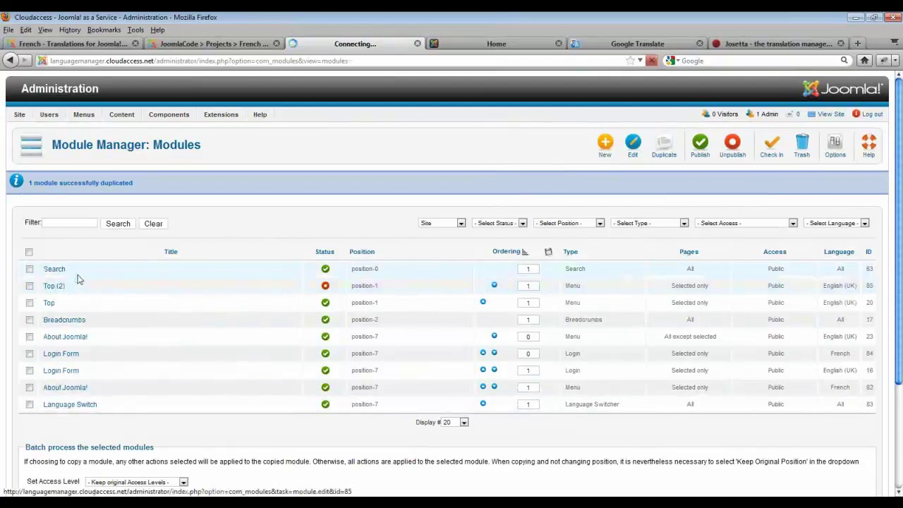
pyautogui.click(154, 258)
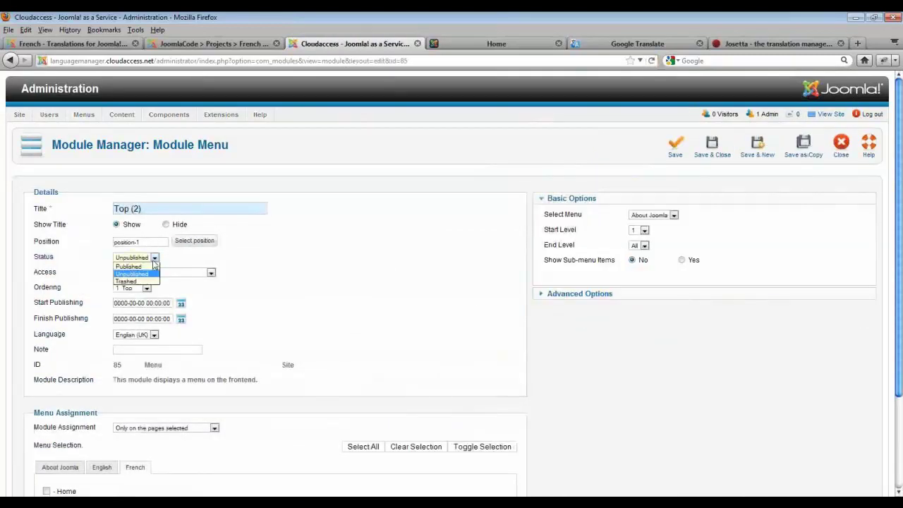
pyautogui.click(141, 266)
# Step: Assign the duplicated Top module to the French Home, Mise en route and Park Blog pages, clearing the English and About Joomla pages
pyautogui.scroll(-3, 246, 284)
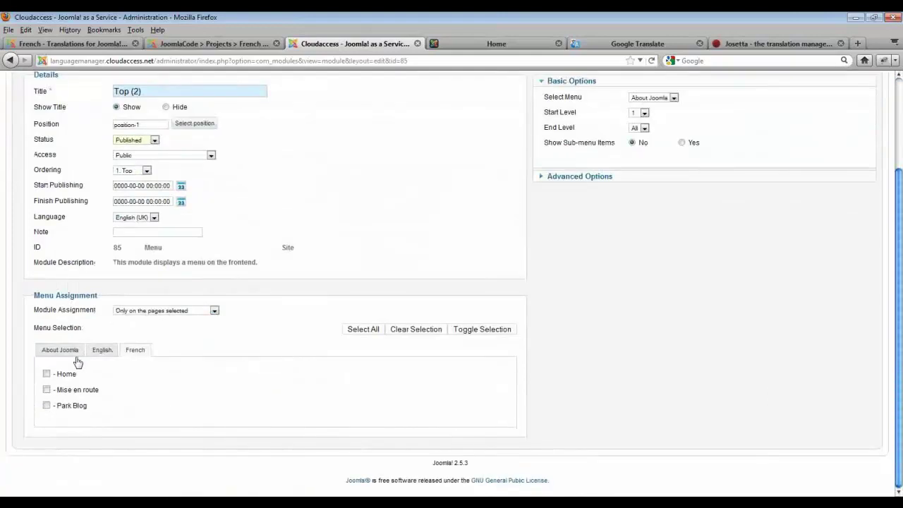
pyautogui.click(46, 373)
pyautogui.click(47, 389)
pyautogui.click(47, 406)
pyautogui.click(99, 351)
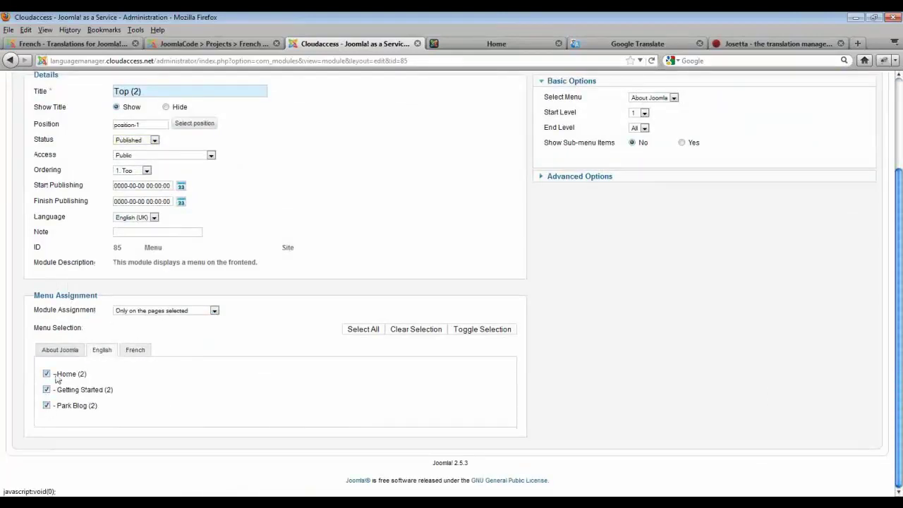
pyautogui.click(47, 373)
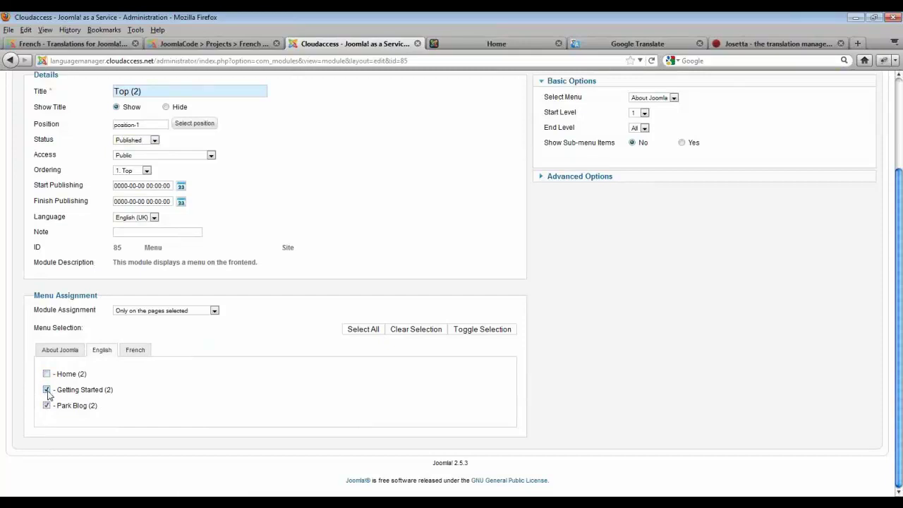
pyautogui.click(60, 351)
pyautogui.click(46, 374)
pyautogui.click(46, 390)
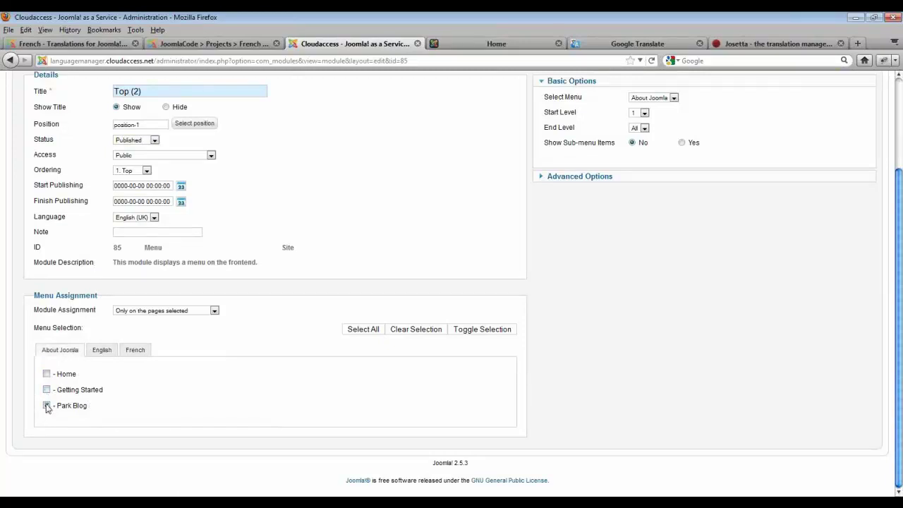
pyautogui.click(46, 405)
# Step: Set the duplicated Top module to display the French menu and save it
pyautogui.scroll(3, 648, 211)
pyautogui.click(651, 215)
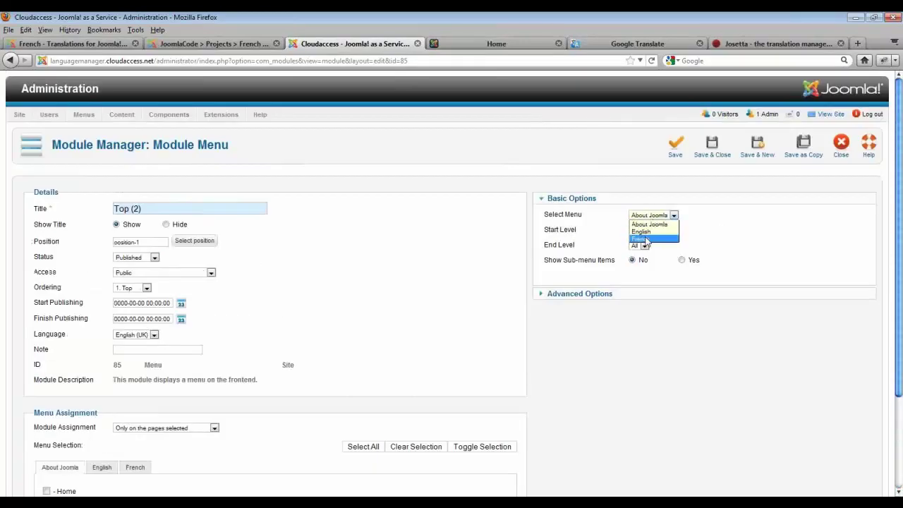
pyautogui.click(648, 239)
pyautogui.click(674, 152)
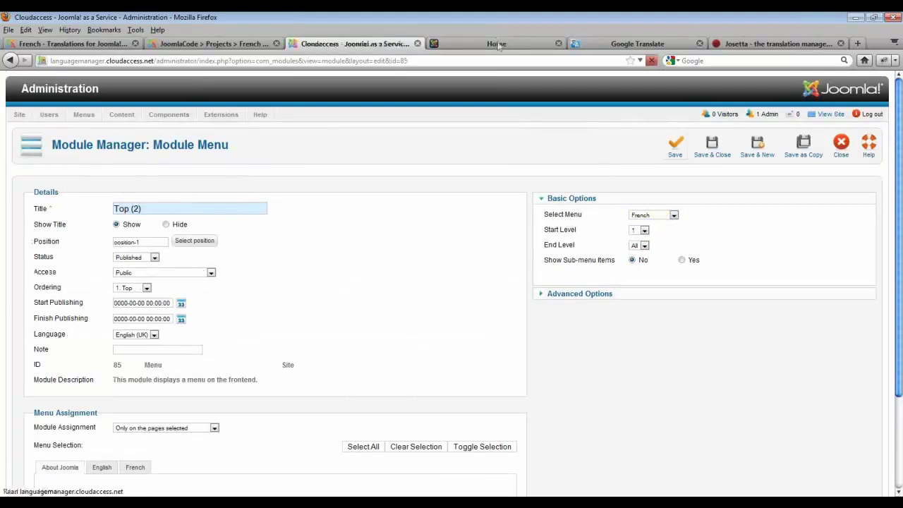
# Step: Reload the French Home page to check its top menu, and review the duplicated Top module's menu assignment for the French pages
pyautogui.click(498, 44)
pyautogui.click(173, 119)
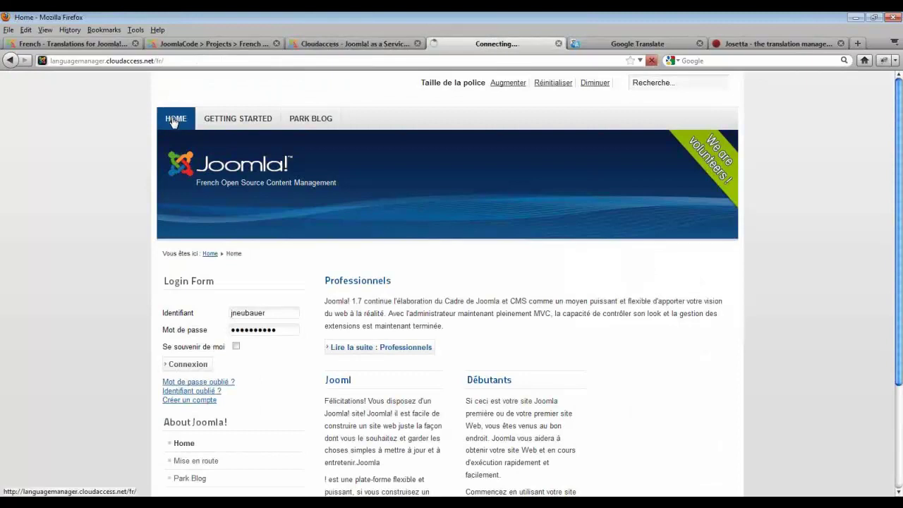
pyautogui.click(372, 44)
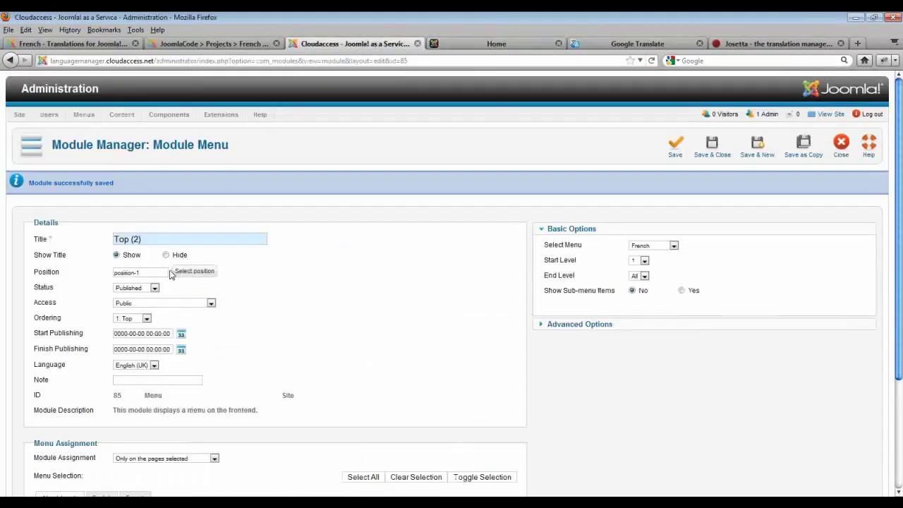
pyautogui.scroll(-2, 237, 274)
pyautogui.scroll(-2, 238, 274)
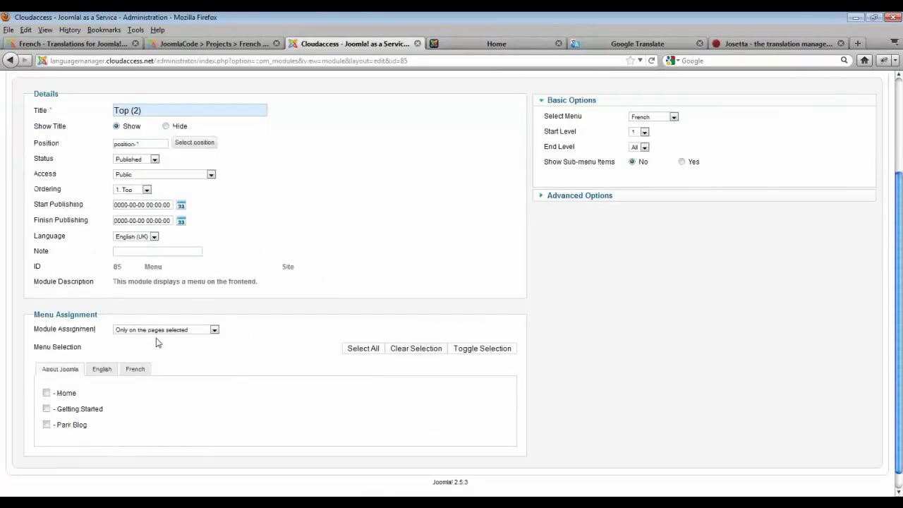
pyautogui.click(135, 369)
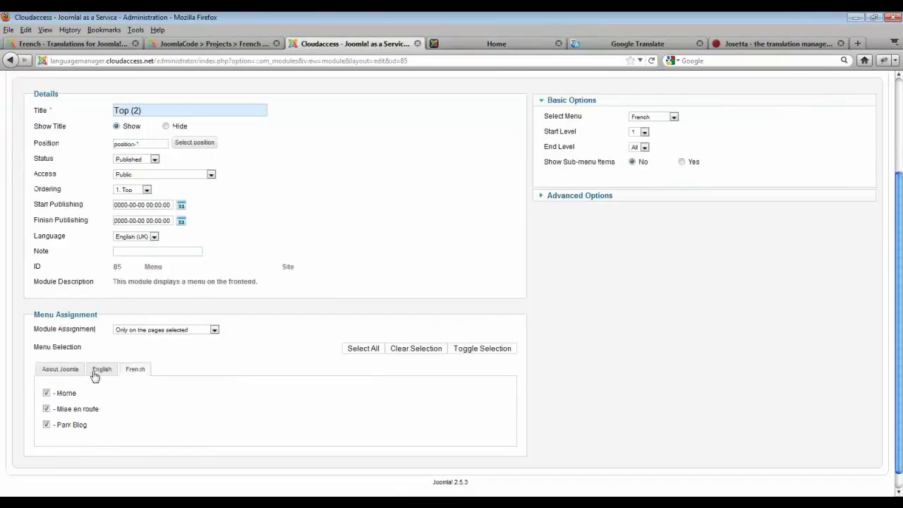
pyautogui.click(502, 43)
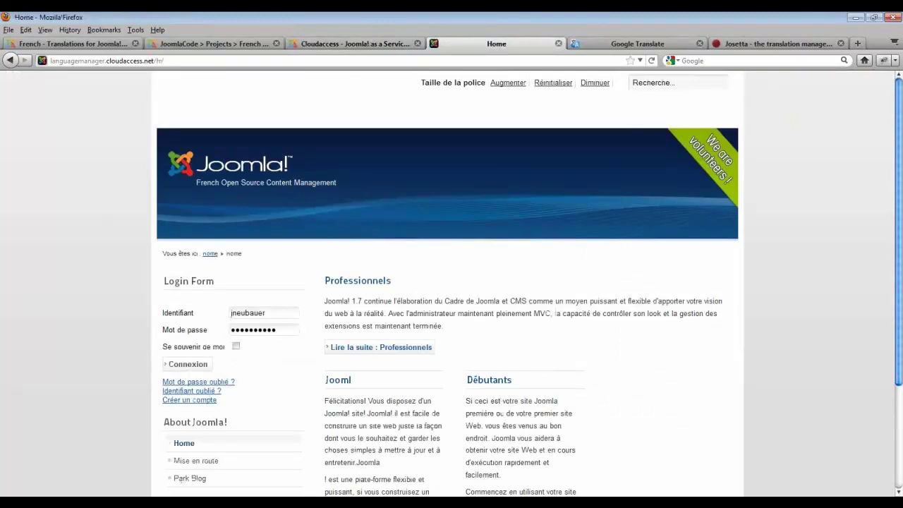
pyautogui.click(185, 443)
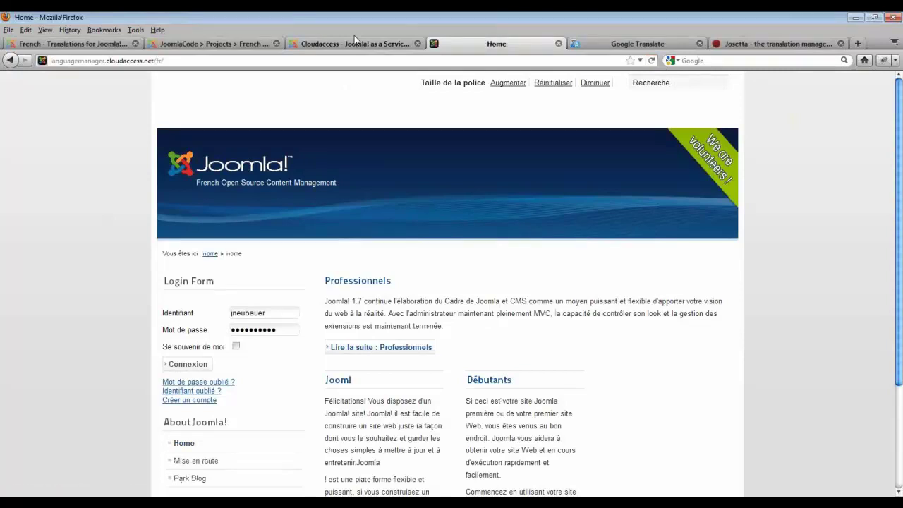
pyautogui.click(356, 41)
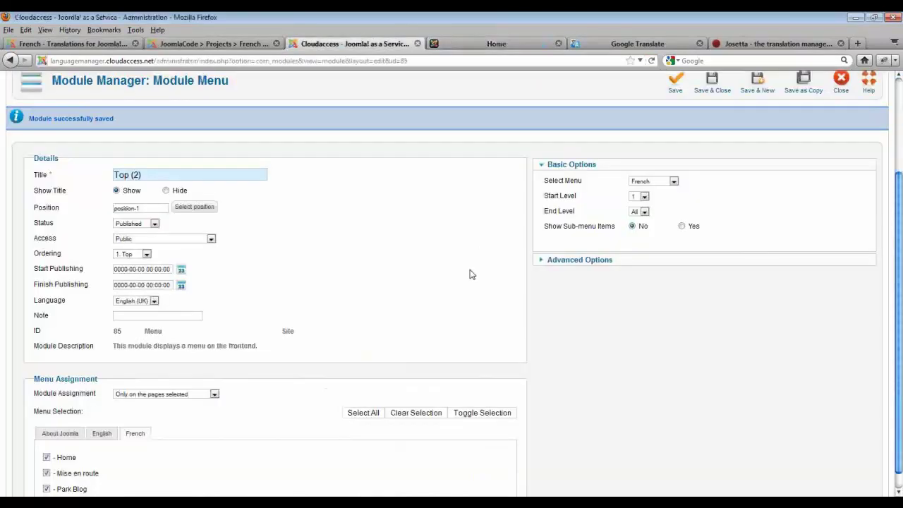
# Step: Set the duplicated Top module's language to French and save the module
pyautogui.scroll(-3, 471, 274)
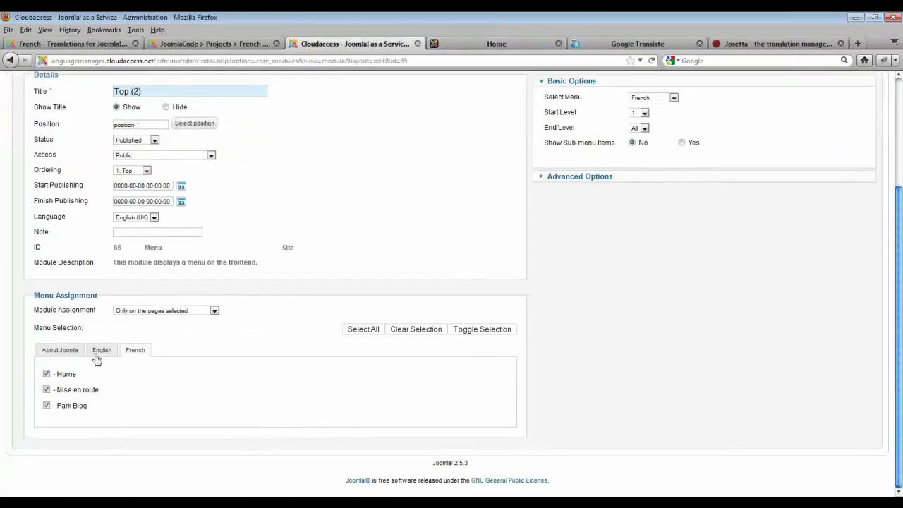
pyautogui.click(169, 311)
pyautogui.click(159, 334)
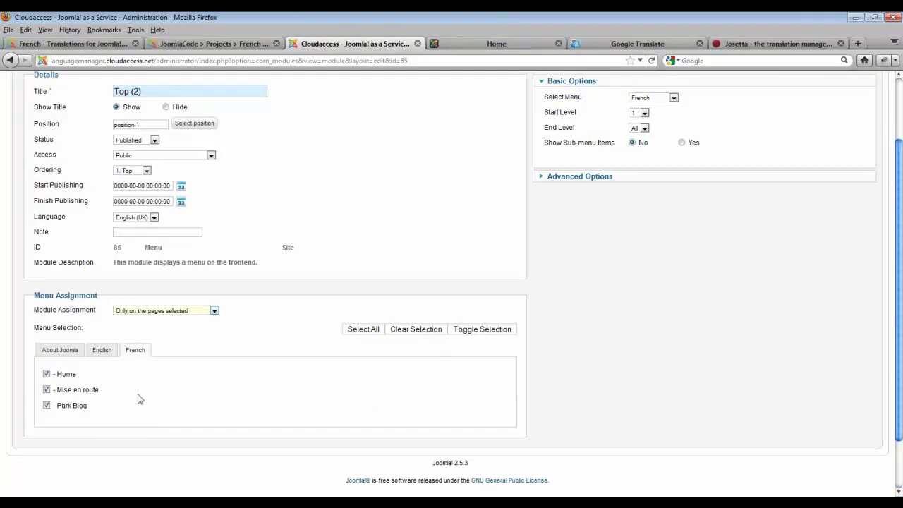
pyautogui.scroll(2, 137, 397)
pyautogui.click(130, 282)
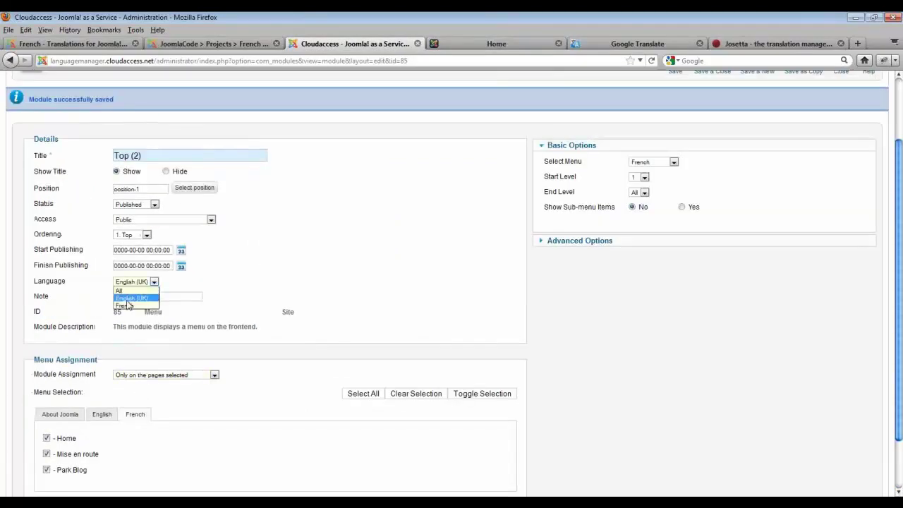
pyautogui.click(125, 306)
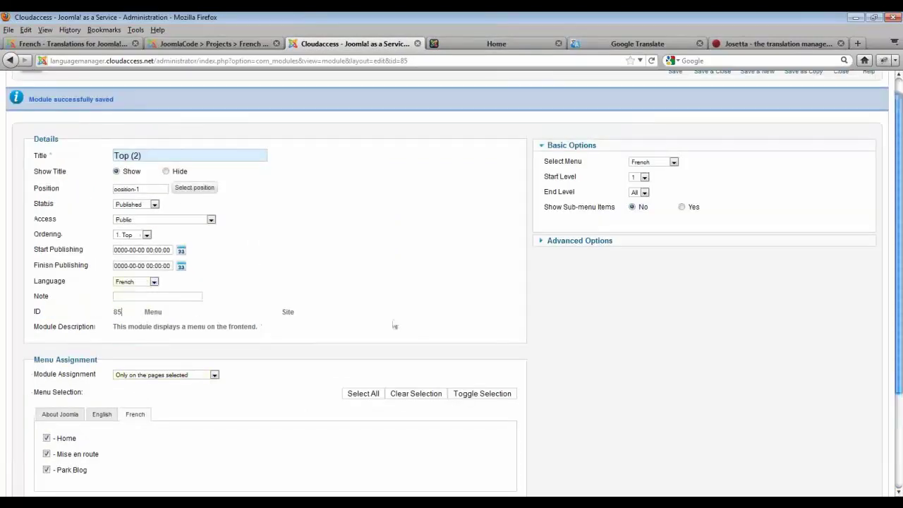
pyautogui.scroll(3, 399, 319)
pyautogui.click(675, 146)
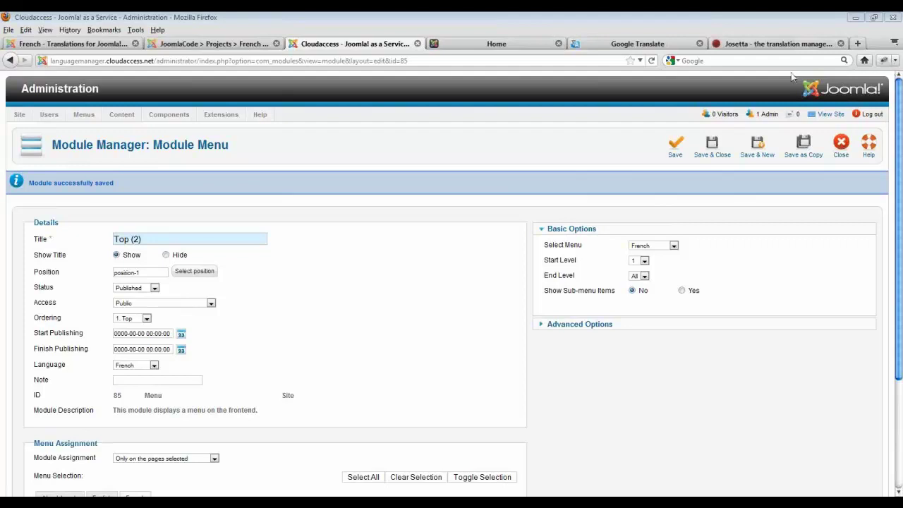
# Step: Check the top menu and the About Joomla! menu on the French Home page
pyautogui.hotkey('ctrl', 'Tab')
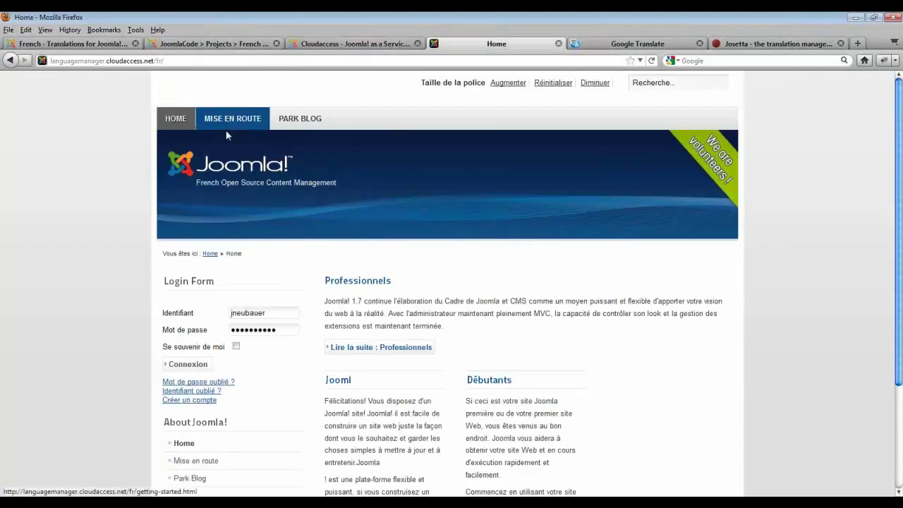
pyautogui.scroll(-3, 214, 135)
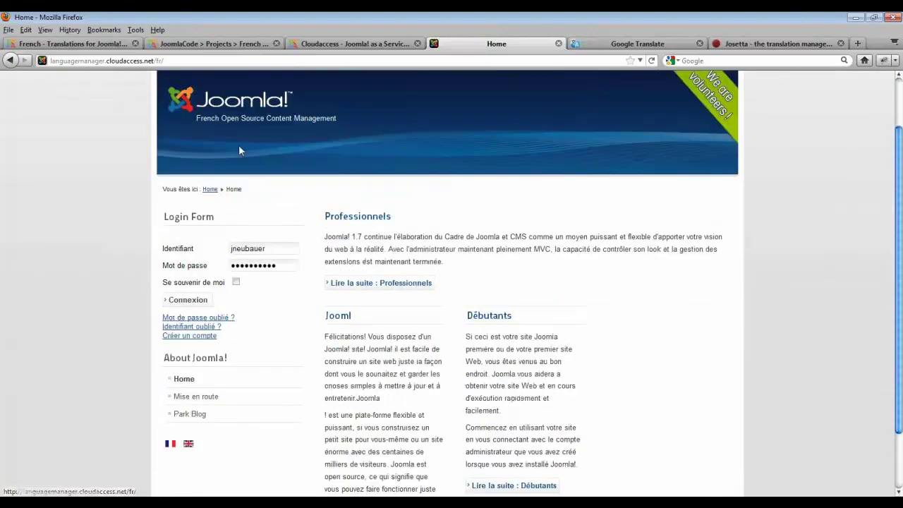
pyautogui.scroll(3, 238, 151)
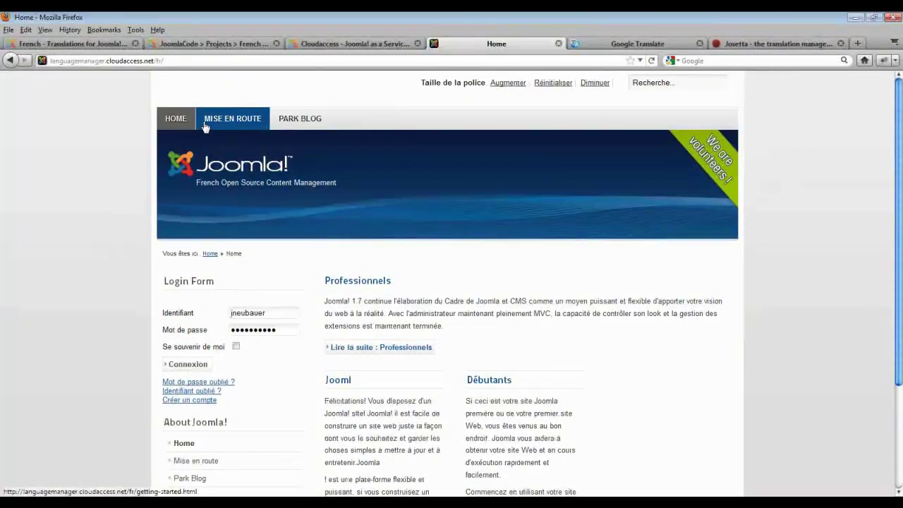
# Step: Translate "Park Blog" from English to French in Google Translate and select the translated title
pyautogui.click(612, 43)
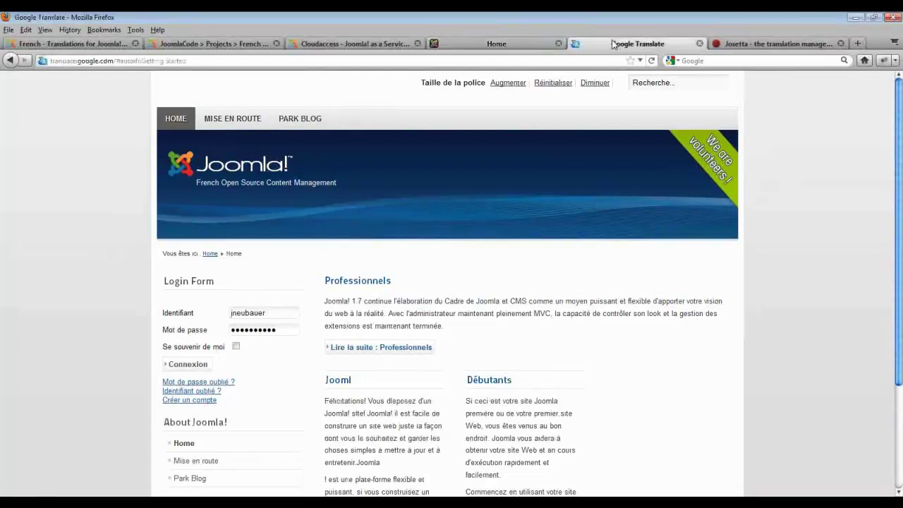
pyautogui.tripleClick(140, 200)
pyautogui.write('Park Blog')
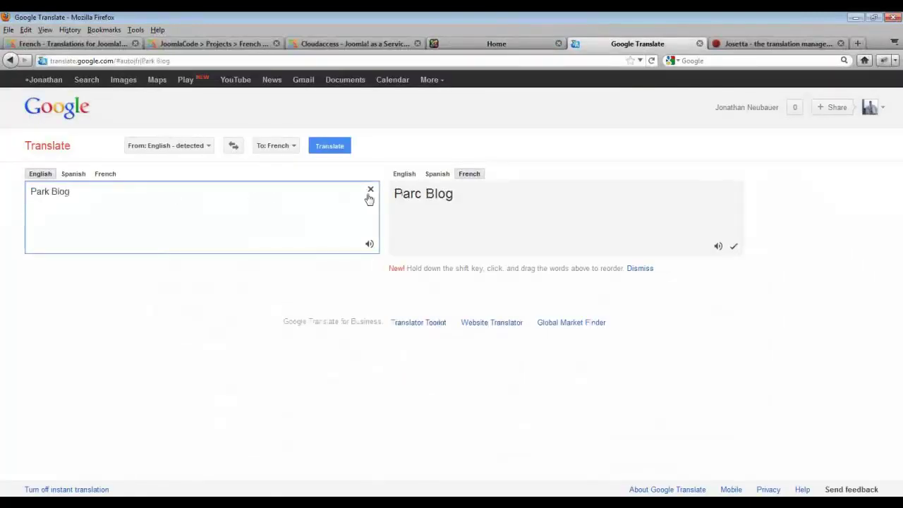
pyautogui.moveTo(470, 196); pyautogui.dragTo(393, 194)
pyautogui.click(405, 194)
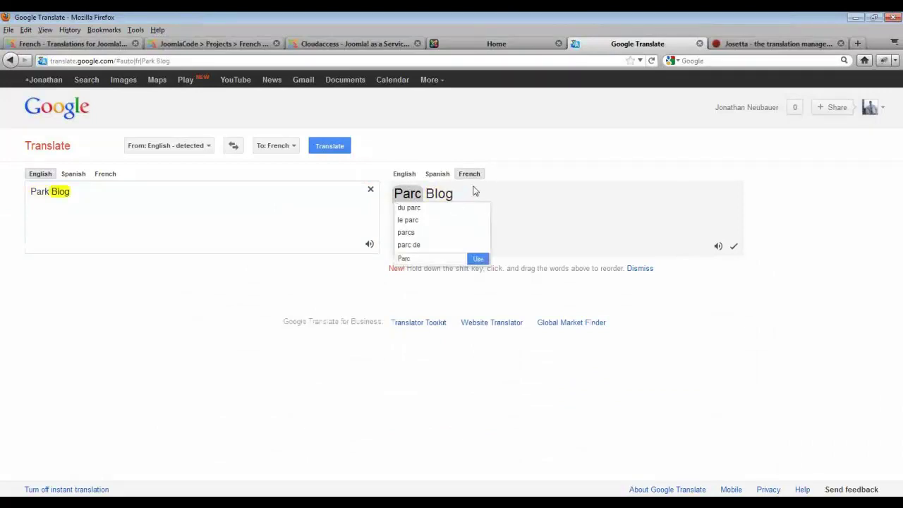
pyautogui.doubleClick(450, 199)
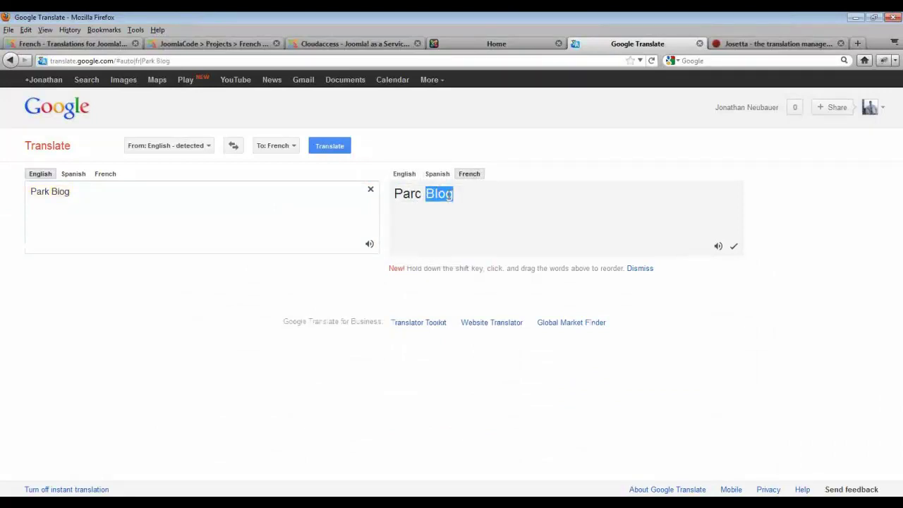
pyautogui.click(407, 197)
pyautogui.moveTo(386, 196); pyautogui.dragTo(453, 194)
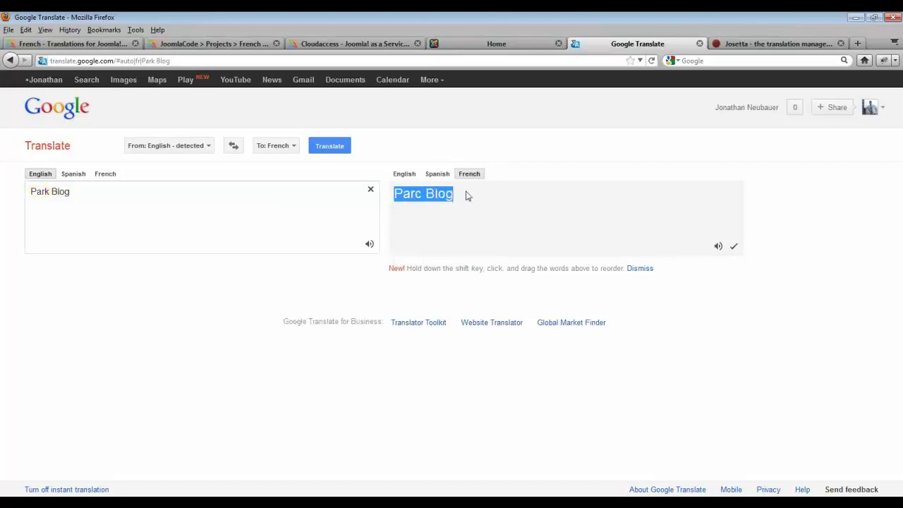
# Step: Save and close the duplicated Top module in the Joomla! administration, and open the French menu's Park Blog item for editing
pyautogui.click(357, 44)
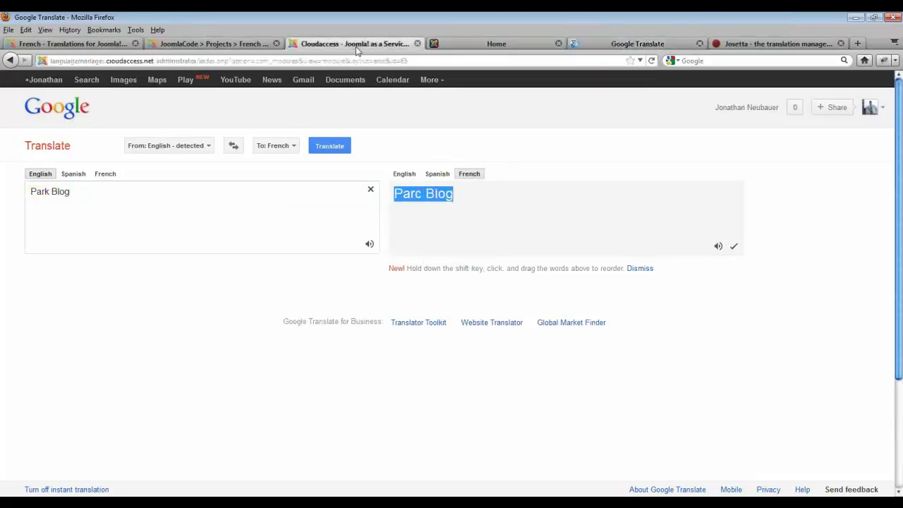
pyautogui.click(714, 146)
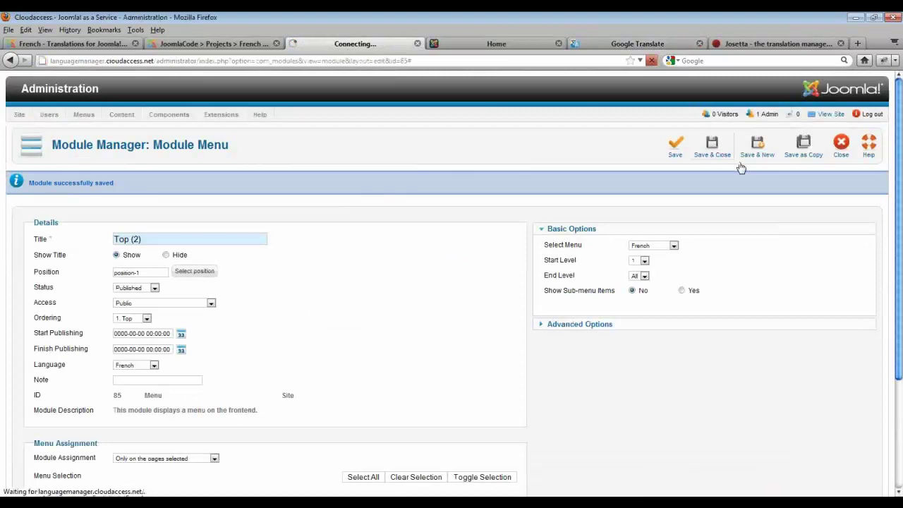
pyautogui.moveTo(47, 116)
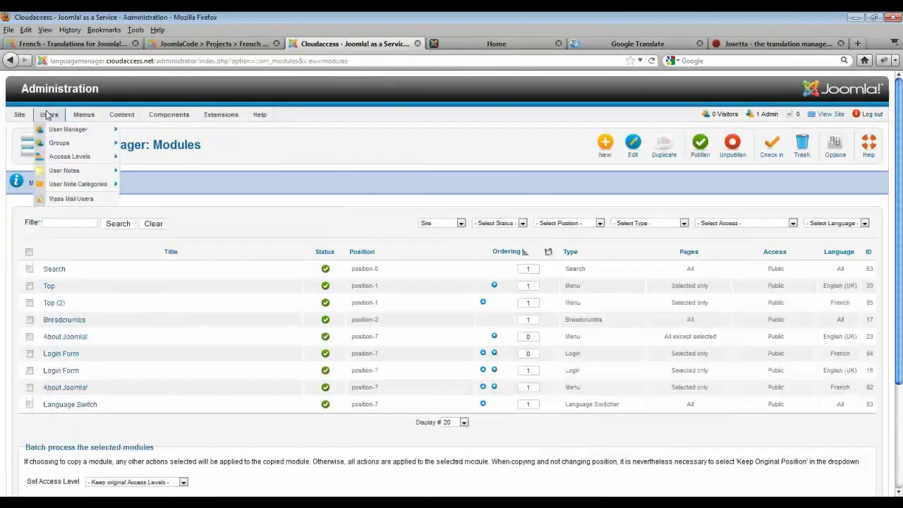
pyautogui.moveTo(79, 115)
pyautogui.click(91, 173)
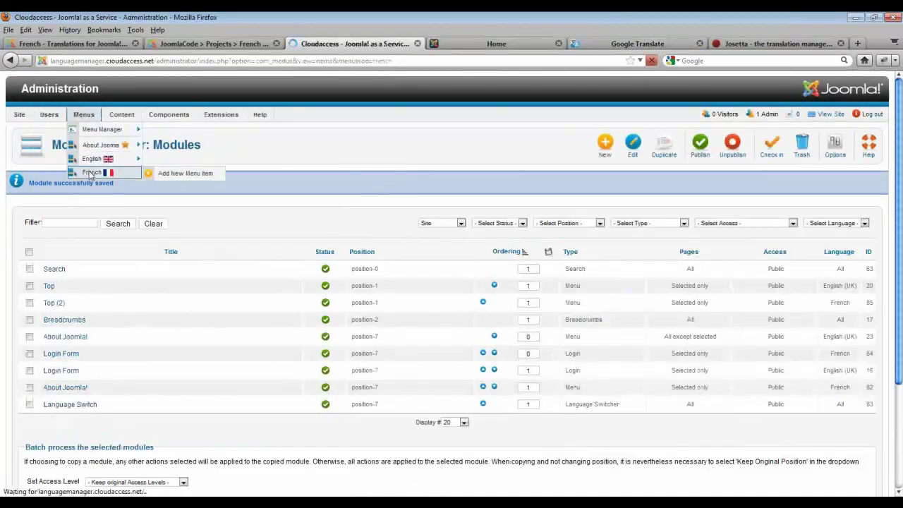
pyautogui.click(62, 313)
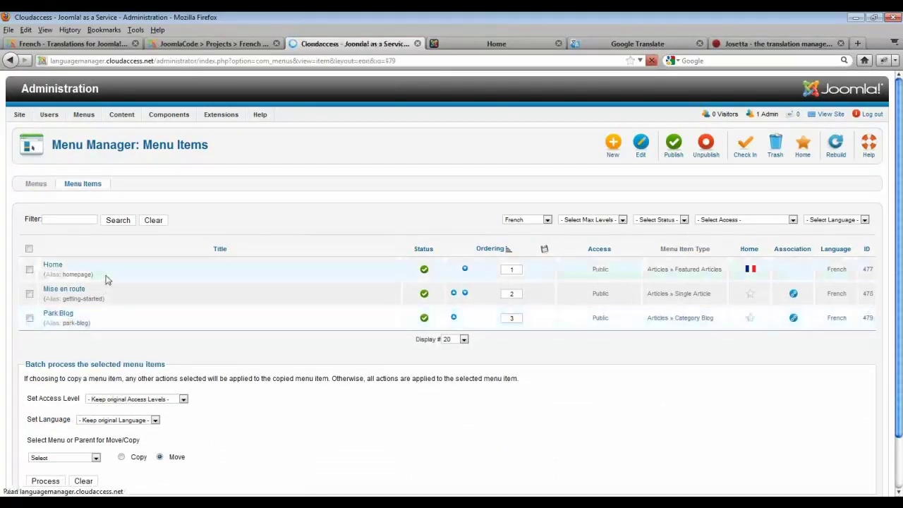
# Step: Change the menu title to "Parc Blog", and save and close the menu item
pyautogui.click(144, 224)
pyautogui.press('BackSpace')
pyautogui.write('c Blog')
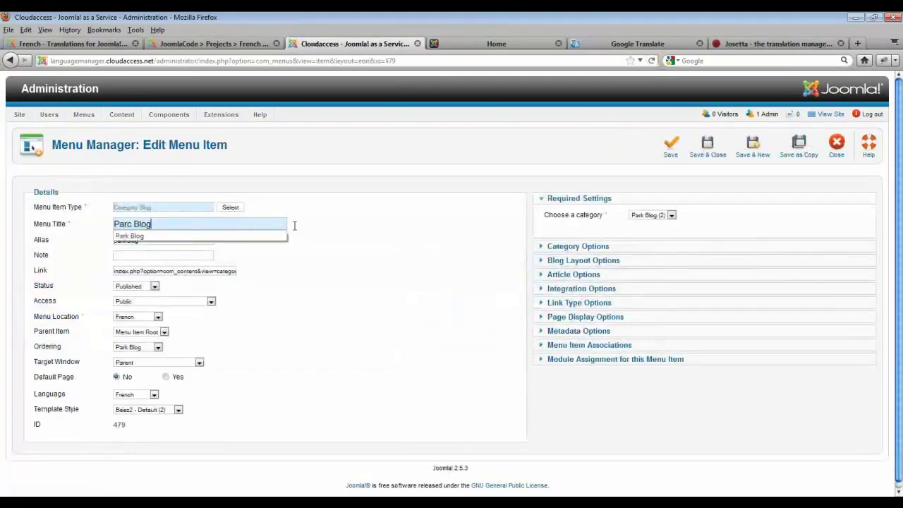
pyautogui.click(707, 148)
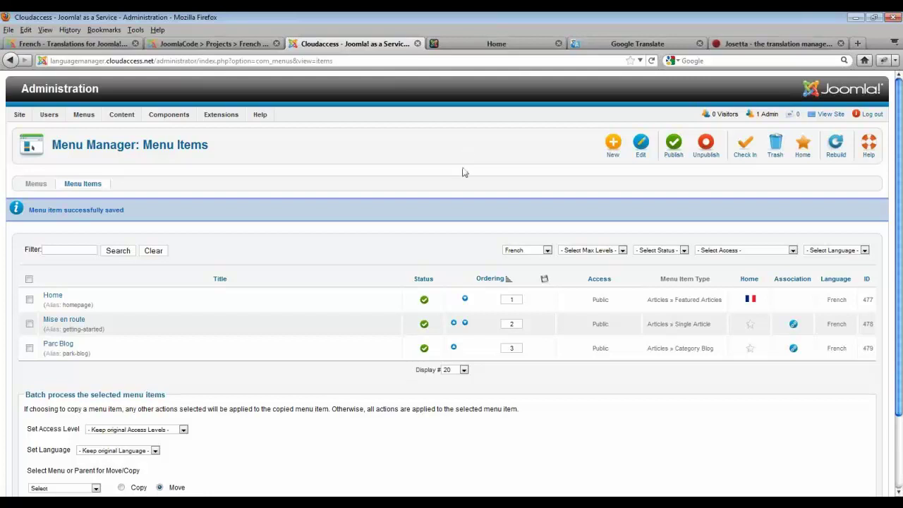
# Step: Look over the French Home page, including its menus, articles and language flags
pyautogui.click(453, 43)
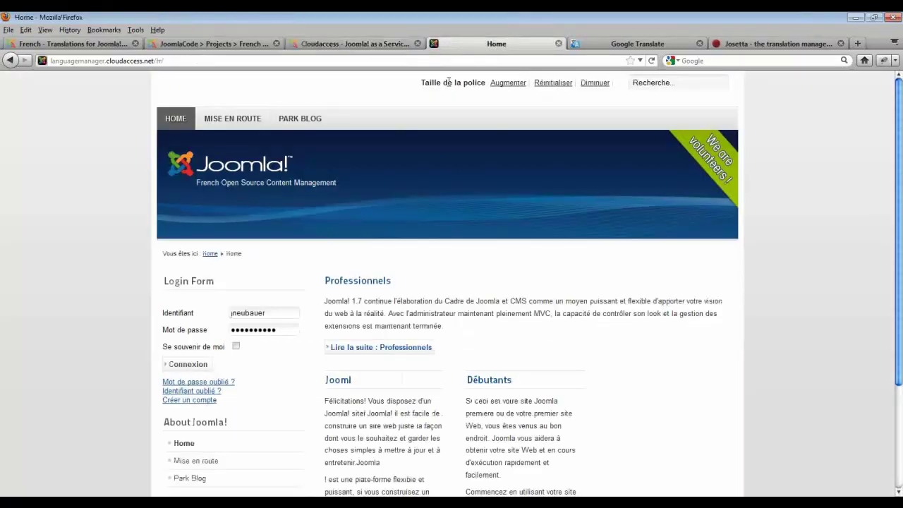
pyautogui.scroll(-3, 441, 302)
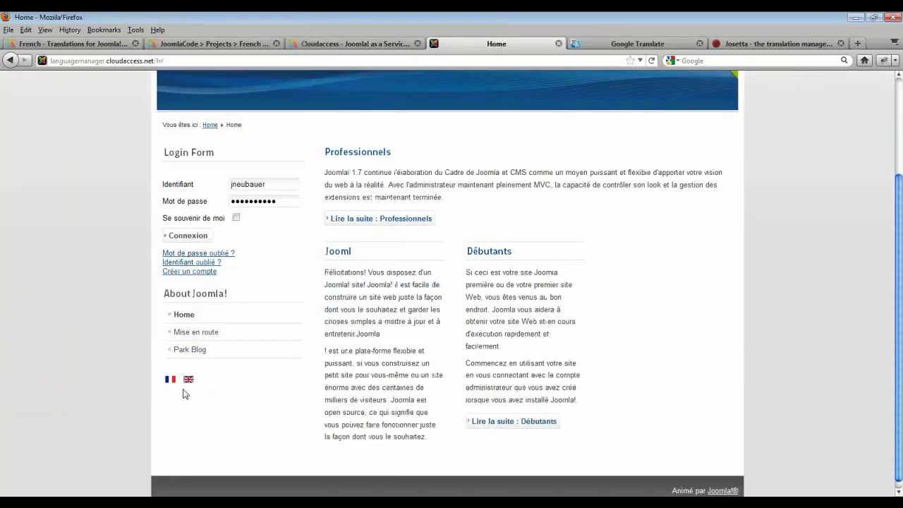
pyautogui.scroll(3, 387, 365)
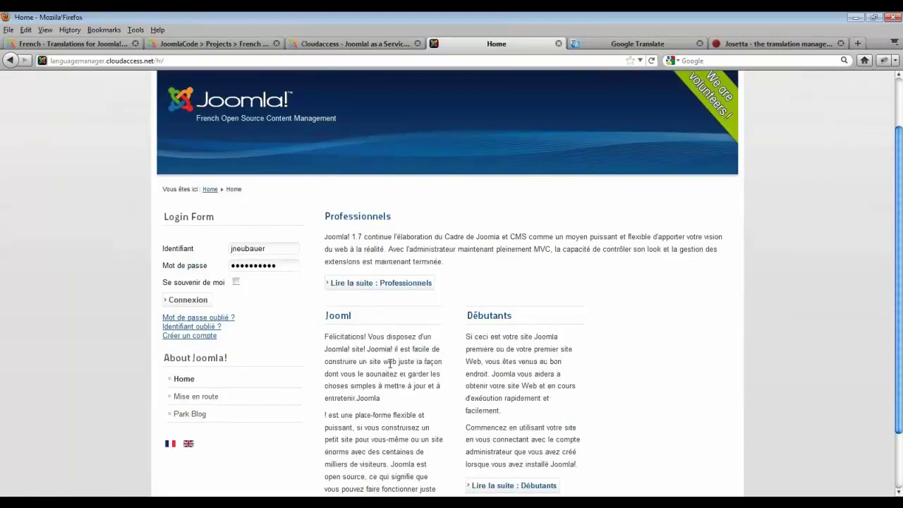
pyautogui.scroll(-3, 409, 381)
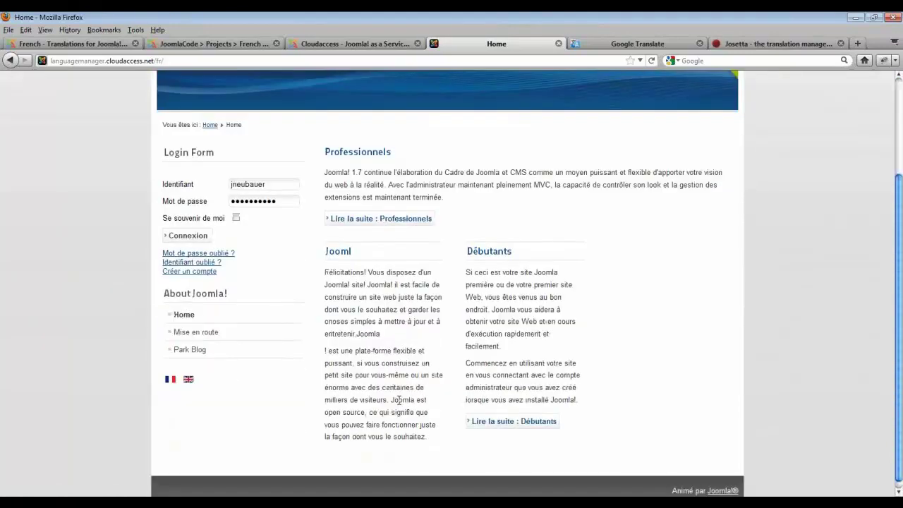
pyautogui.scroll(-1, 399, 400)
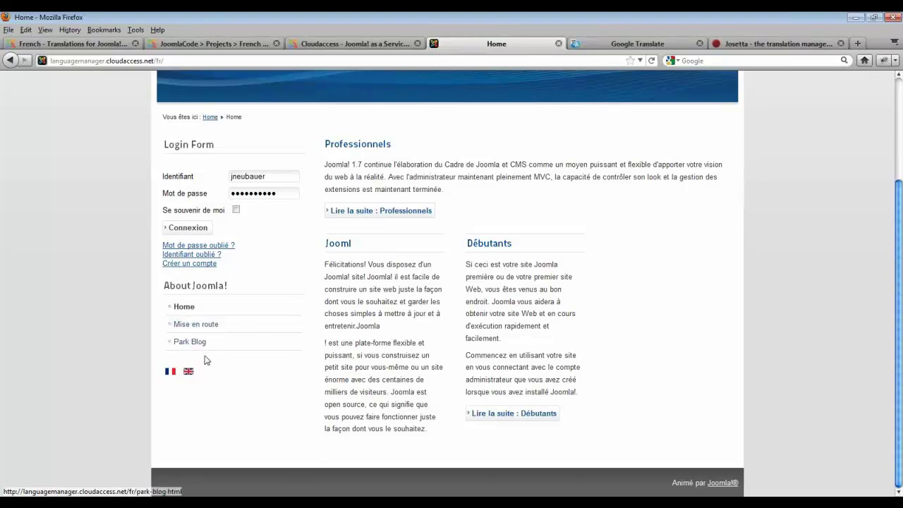
# Step: Open the French Mise en route page, switch the site to English and examine the associated Getting Started article
pyautogui.click(206, 329)
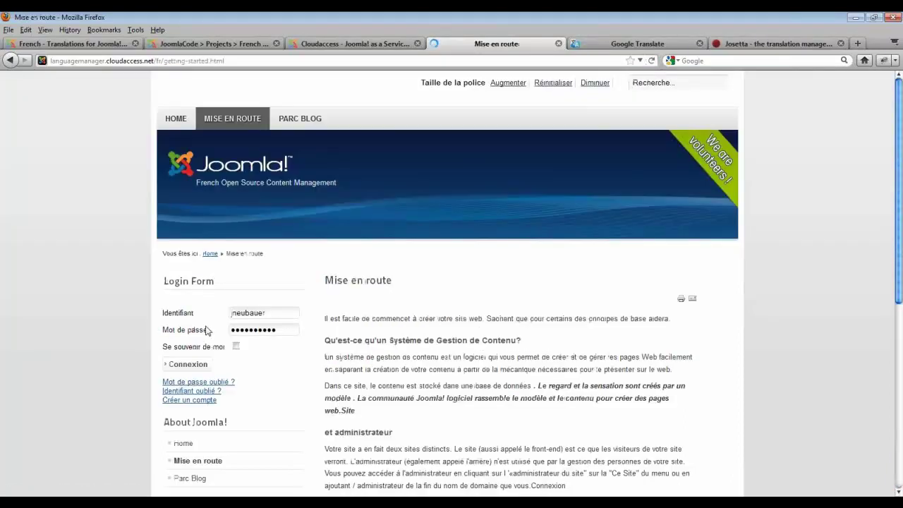
pyautogui.scroll(-6, 249, 363)
pyautogui.click(188, 252)
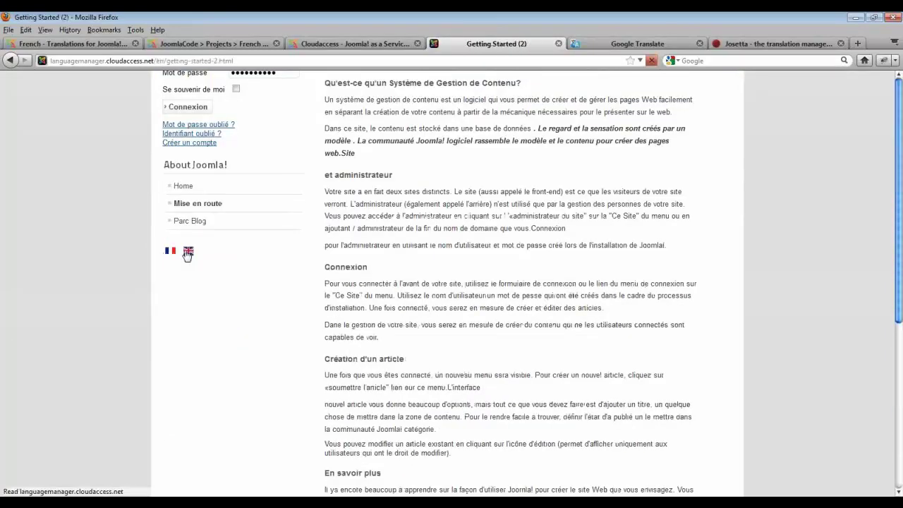
pyautogui.scroll(-2, 359, 318)
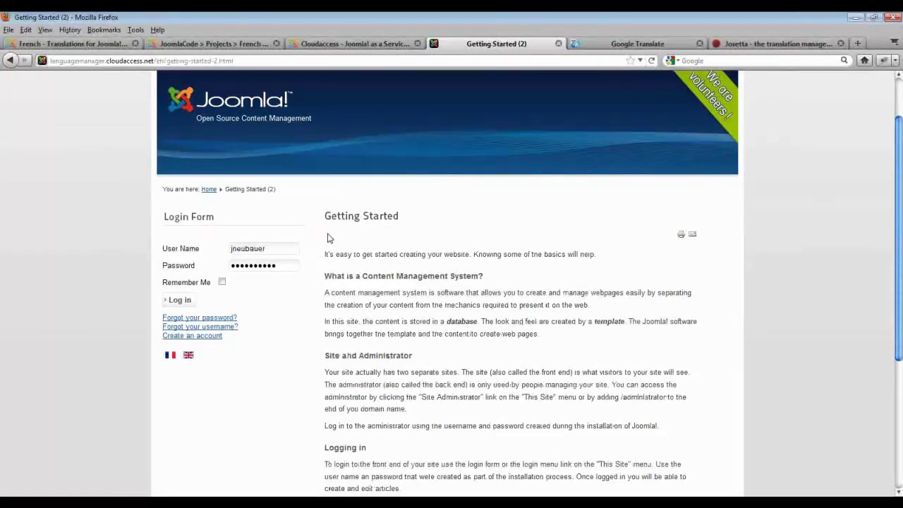
pyautogui.moveTo(326, 215); pyautogui.dragTo(383, 308)
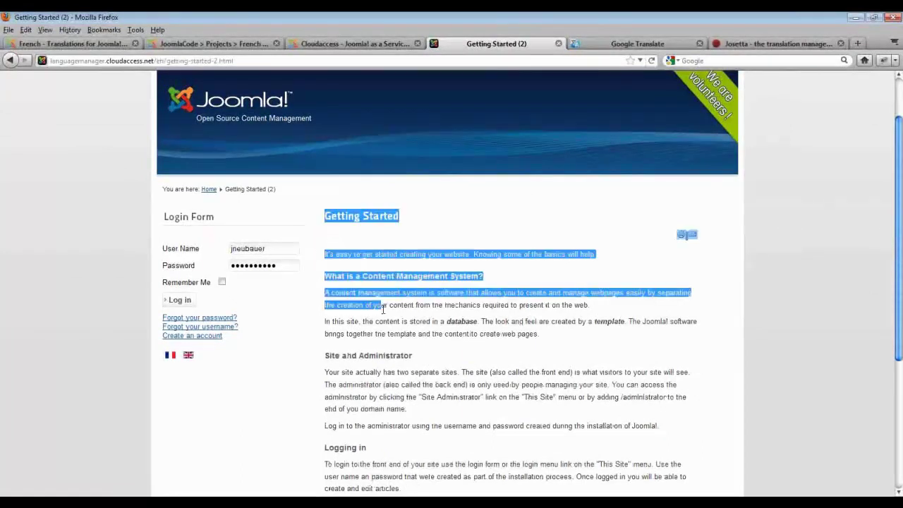
pyautogui.click(383, 309)
pyautogui.scroll(-3, 383, 308)
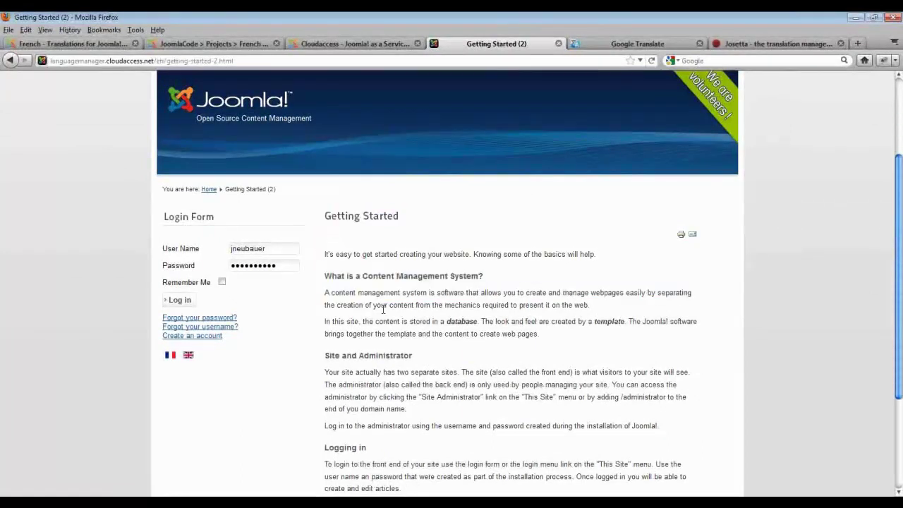
pyautogui.scroll(3, 383, 308)
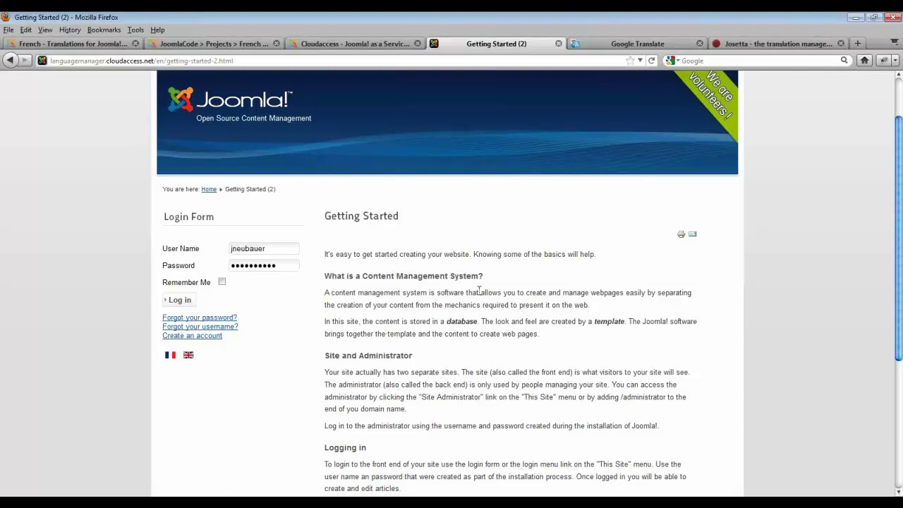
pyautogui.click(360, 44)
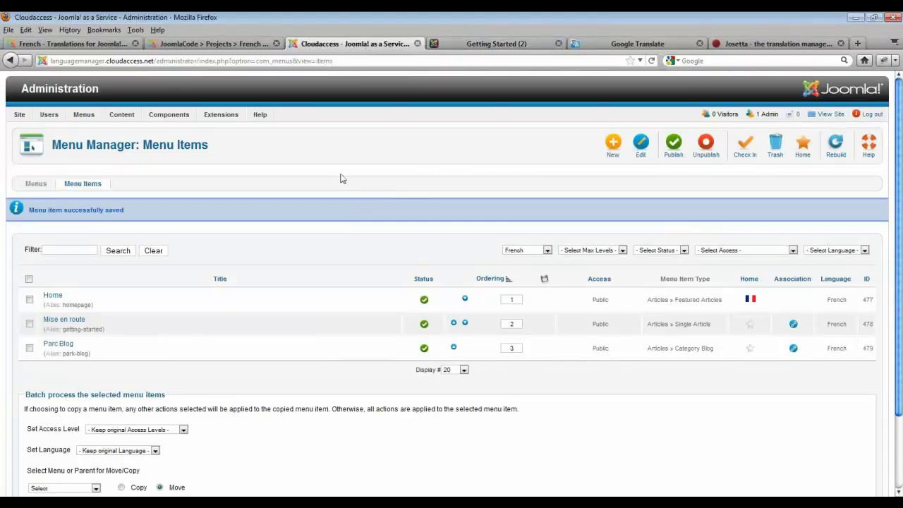
pyautogui.moveTo(92, 122)
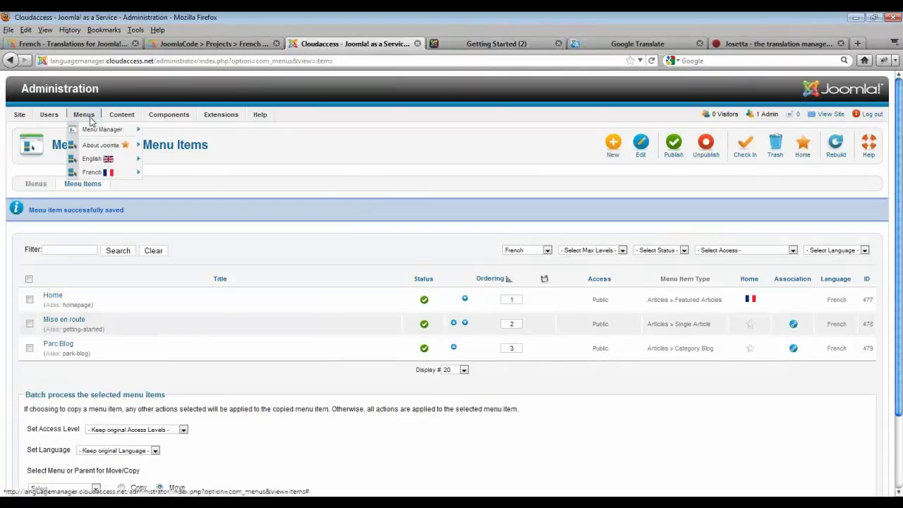
pyautogui.moveTo(97, 160)
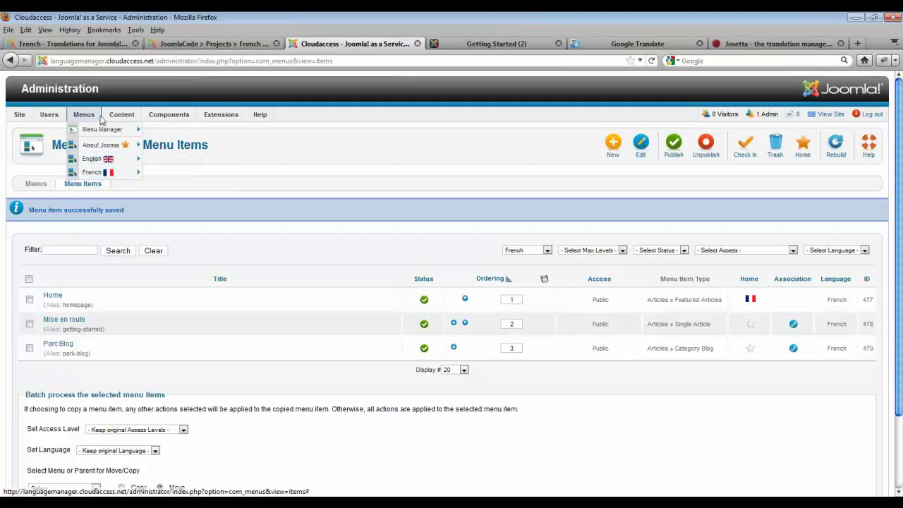
pyautogui.moveTo(122, 117)
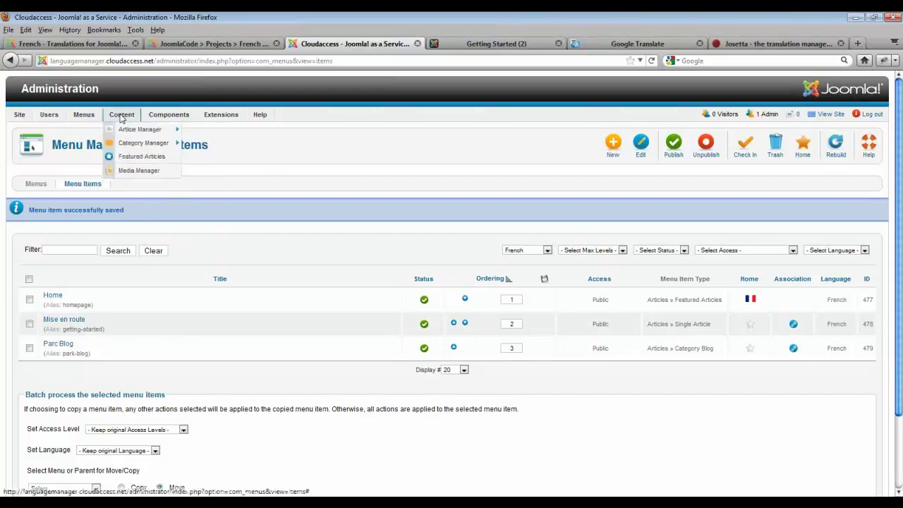
# Step: Look over the article categories in the administration, and examine the language code in the site's Getting Started page address
pyautogui.click(129, 150)
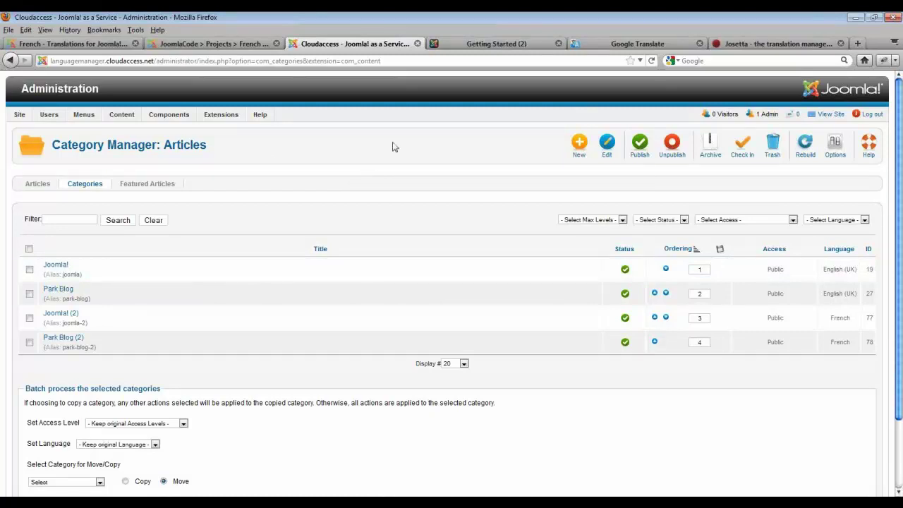
pyautogui.click(455, 44)
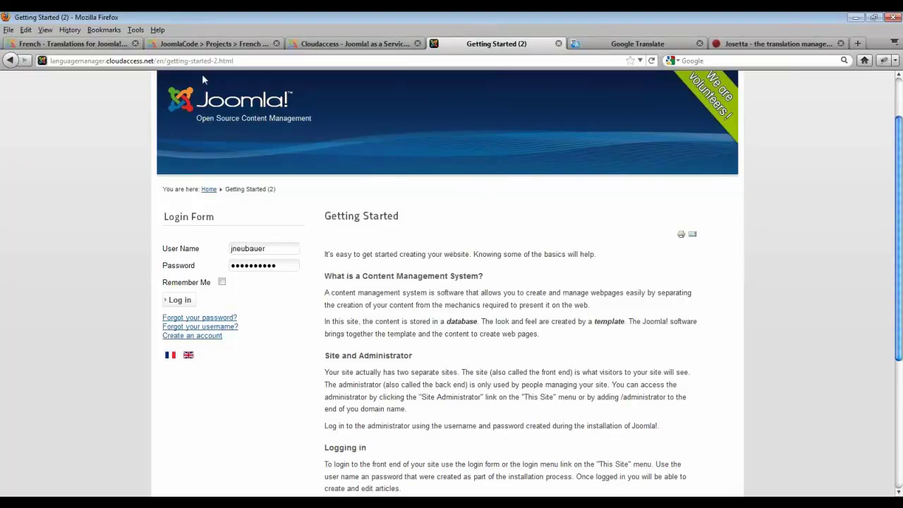
pyautogui.moveTo(156, 61); pyautogui.dragTo(327, 81)
pyautogui.click(366, 96)
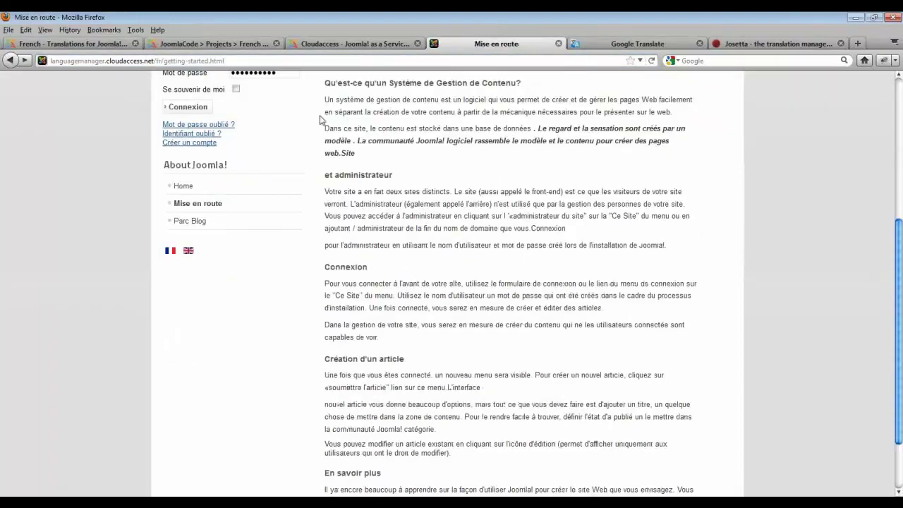
# Step: Remove the language path from the French page's address and load the site root languagemanager.cloudaccess.net
pyautogui.moveTo(156, 61); pyautogui.dragTo(251, 65)
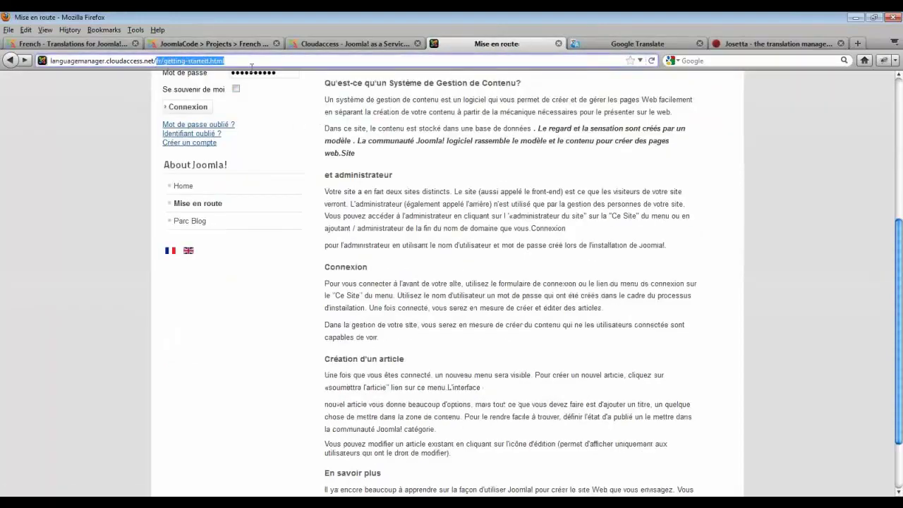
pyautogui.press('BackSpace')
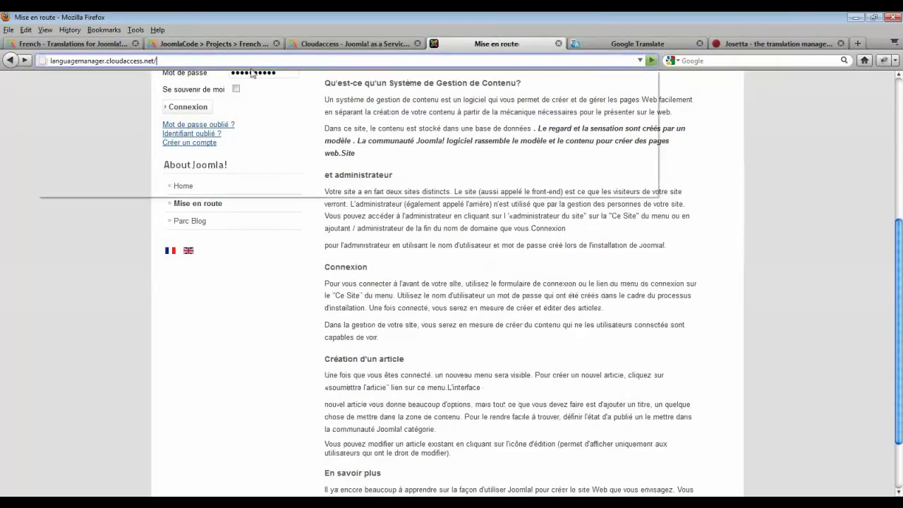
pyautogui.press('Return')
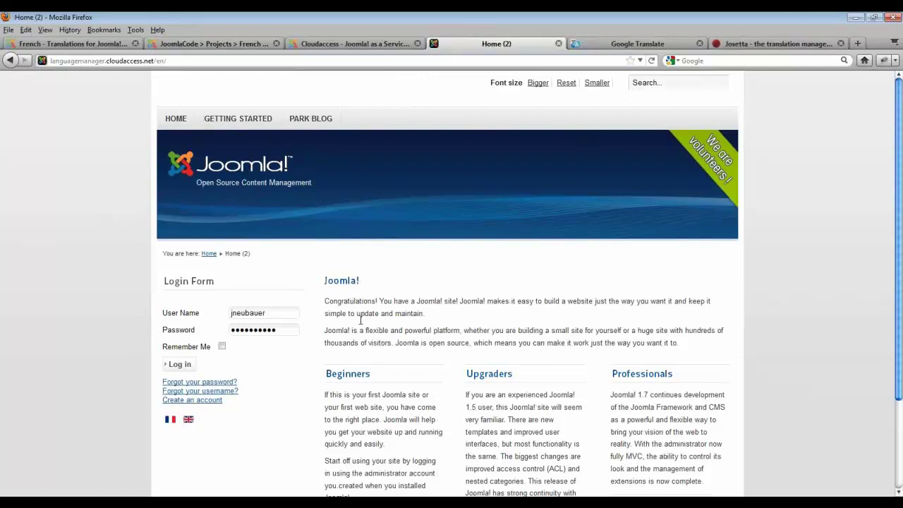
# Step: Look over the English home page's articles, switch the site to French and examine the translated home page
pyautogui.doubleClick(363, 376)
pyautogui.click(368, 387)
pyautogui.click(170, 421)
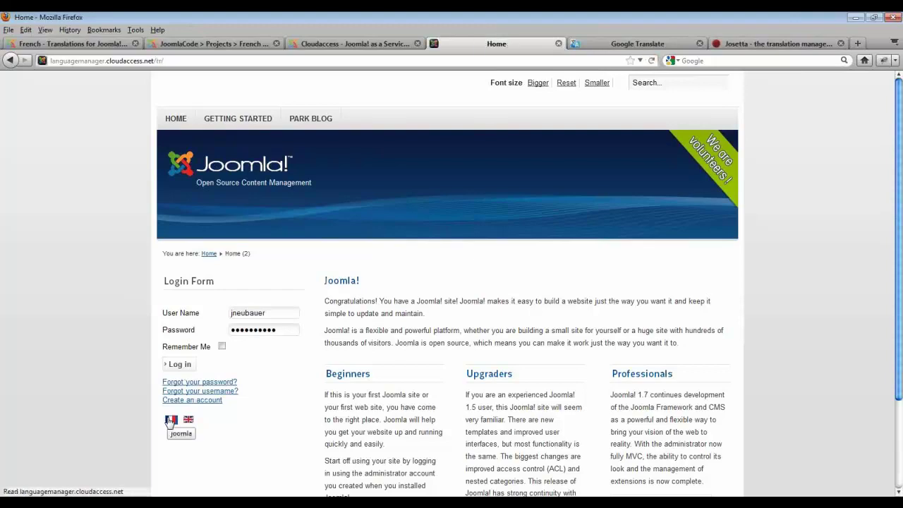
pyautogui.scroll(-2, 310, 408)
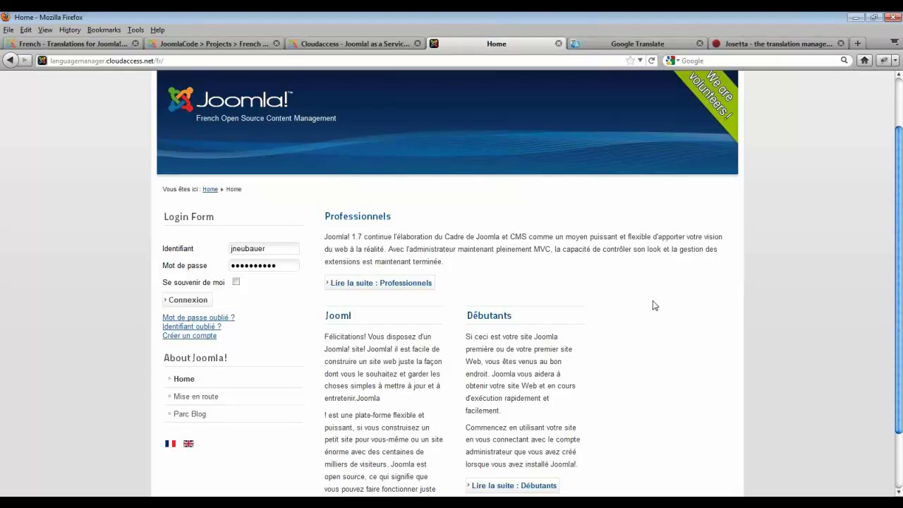
pyautogui.scroll(2, 653, 305)
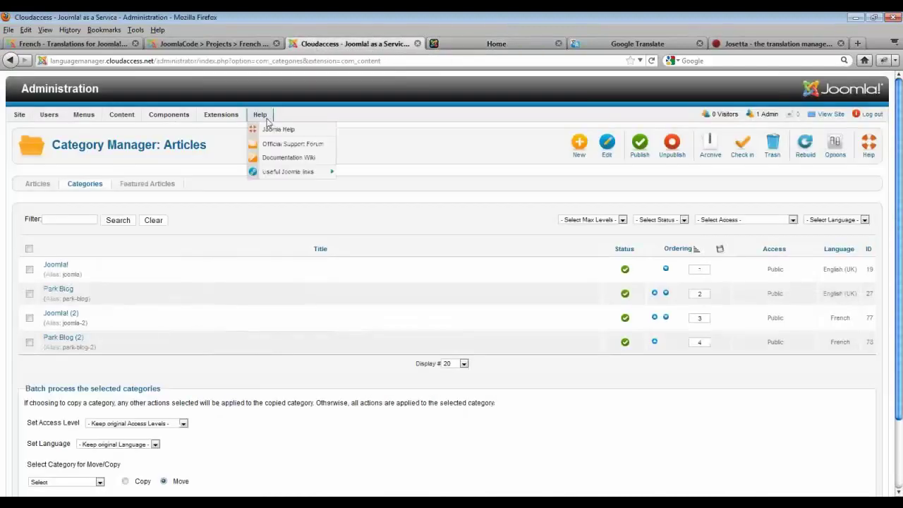
# Step: Open the Beez2 - Default (2) template style in the administration, review its menu assignment and advanced options, and close it
pyautogui.moveTo(221, 116)
pyautogui.click(229, 174)
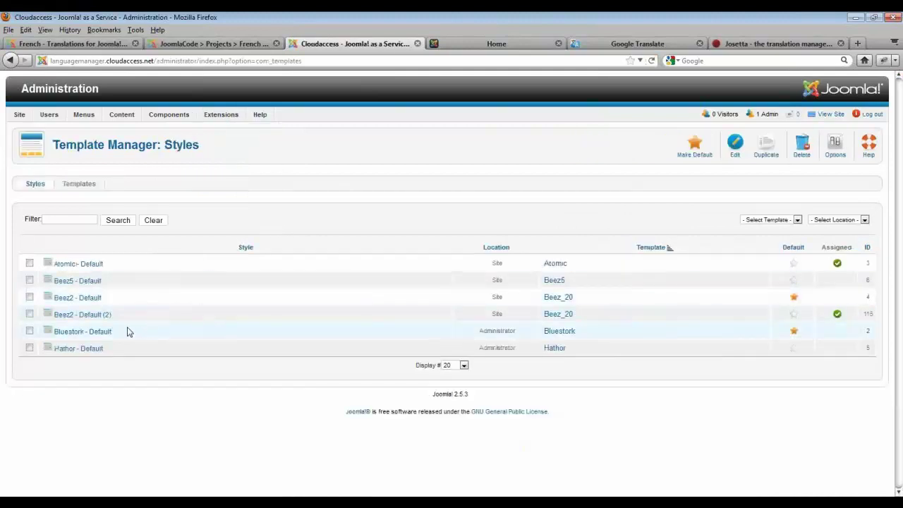
pyautogui.click(96, 317)
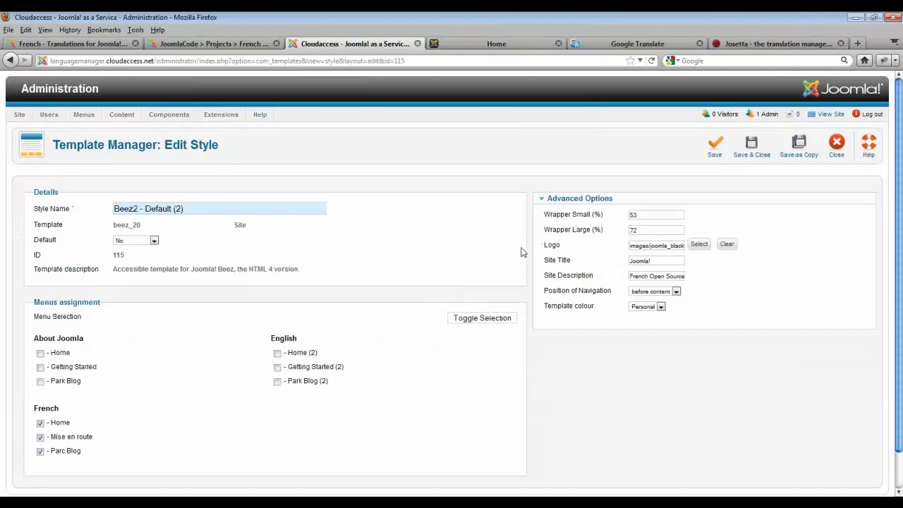
pyautogui.moveTo(552, 250)
pyautogui.click(837, 149)
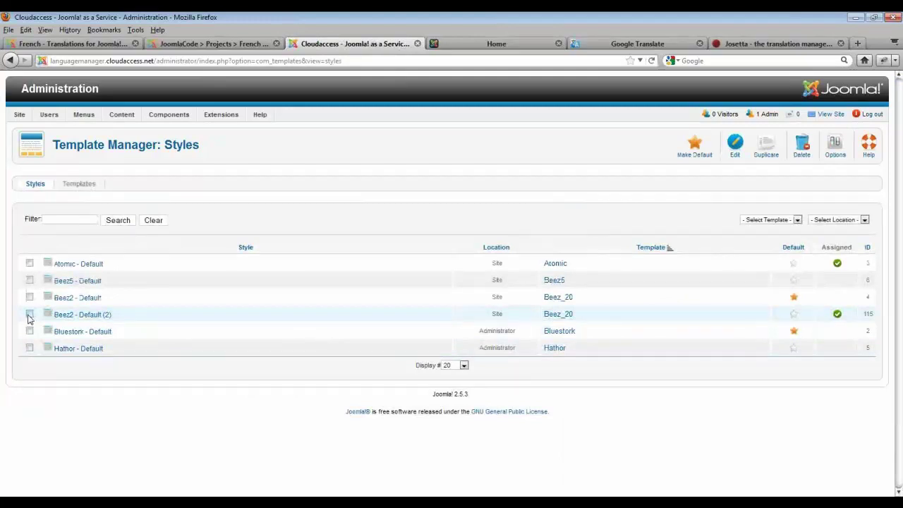
# Step: Select the Beez2 - Default (2) style and compare the template styles list with the French home page's header
pyautogui.click(29, 315)
pyautogui.click(465, 43)
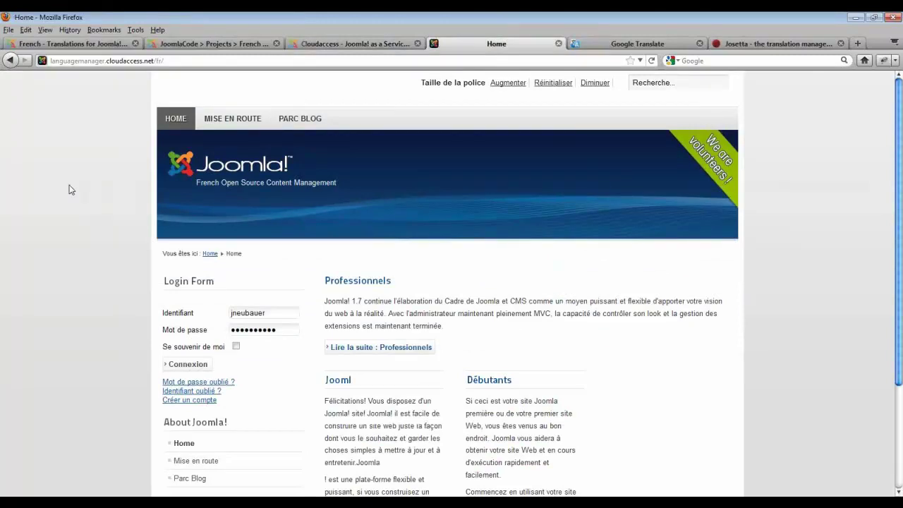
pyautogui.click(318, 45)
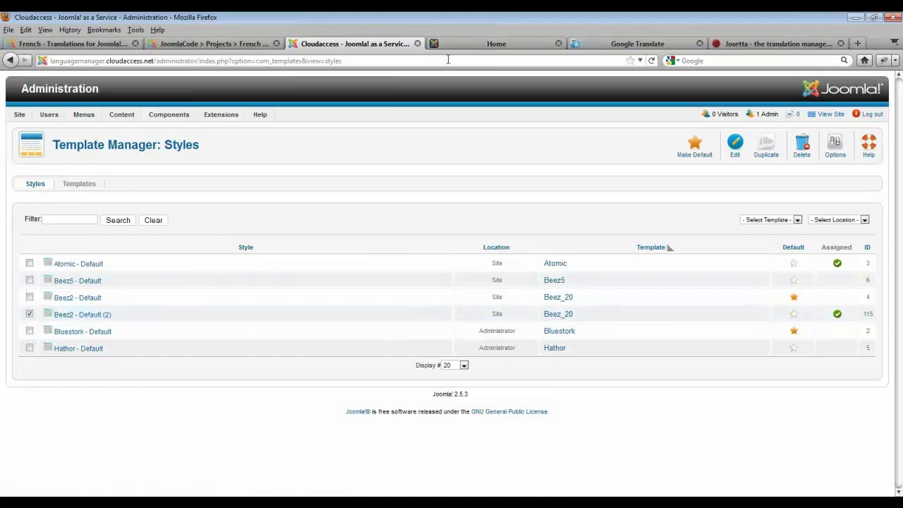
pyautogui.click(474, 41)
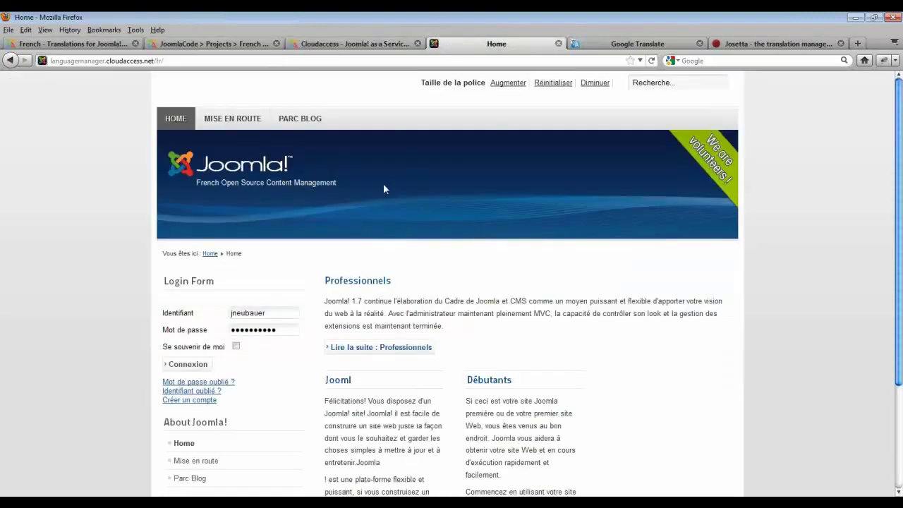
pyautogui.click(212, 257)
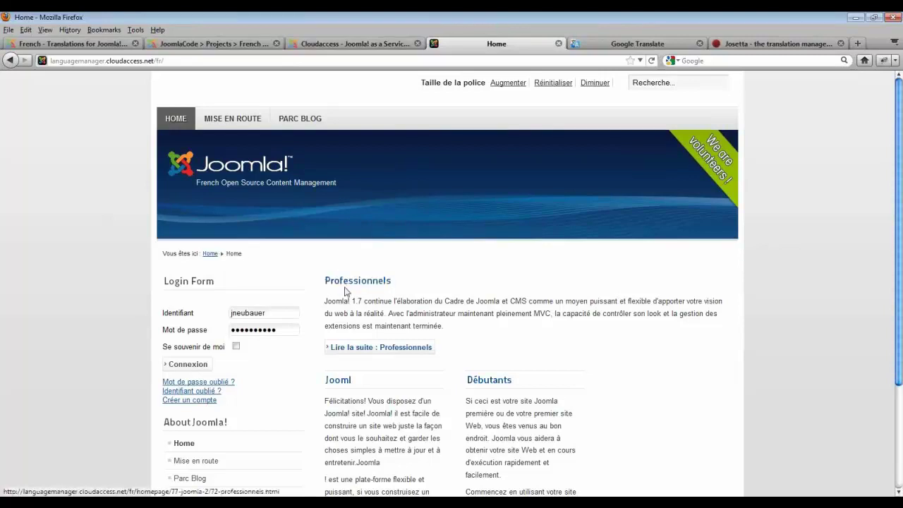
pyautogui.click(362, 47)
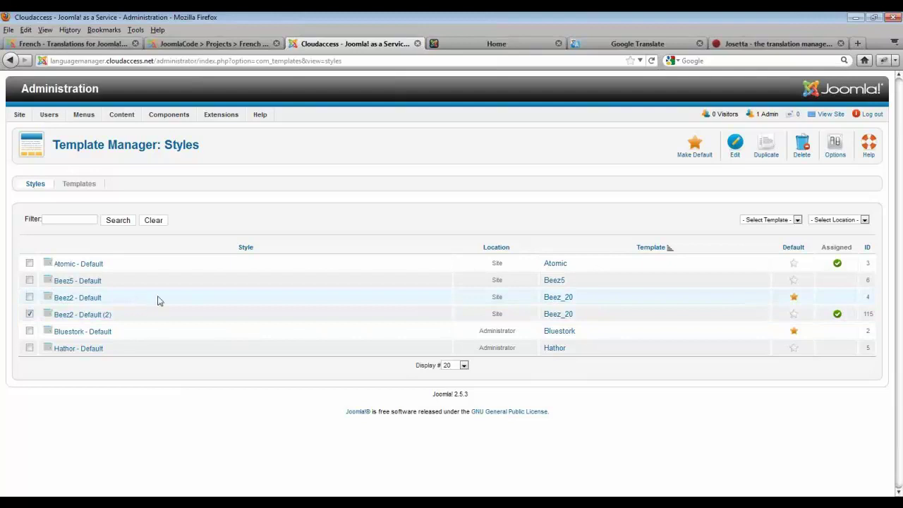
pyautogui.click(478, 47)
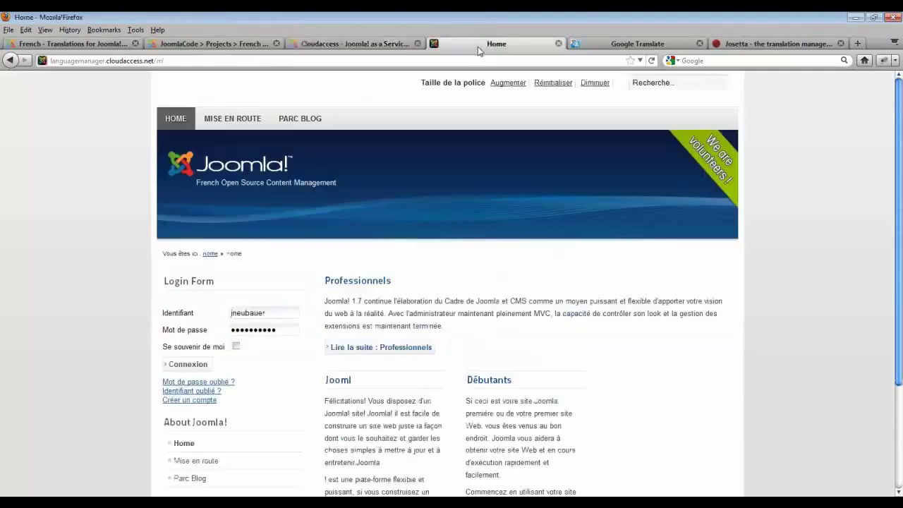